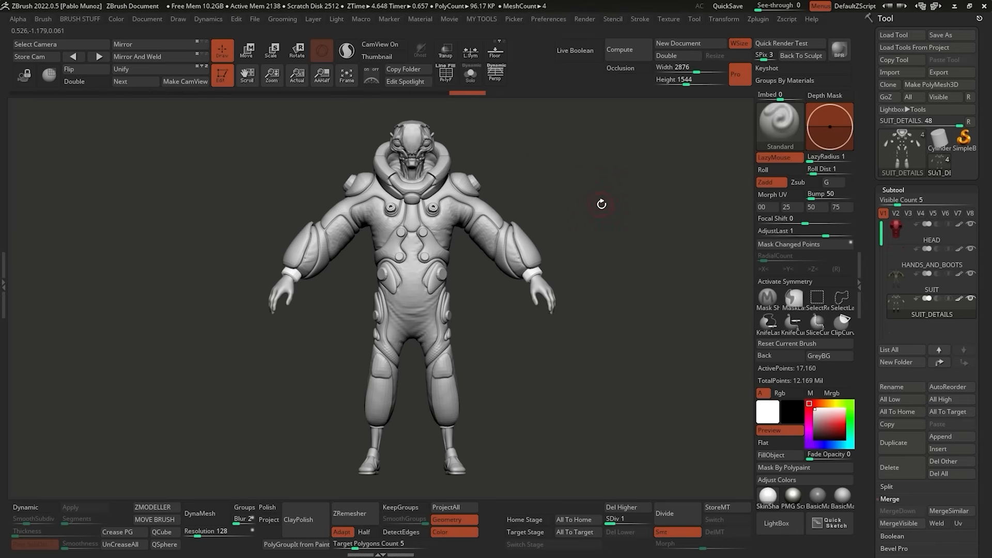
Select the SUIT subtool and examine its polygroups and wireframe across the torso.
mouse_move(443, 208)
right_mouse_down("ctrl")
mouse_move(440, 231)
mouse_move(451, 223)
right_mouse_up("ctrl")
left_click(453, 217, "alt")
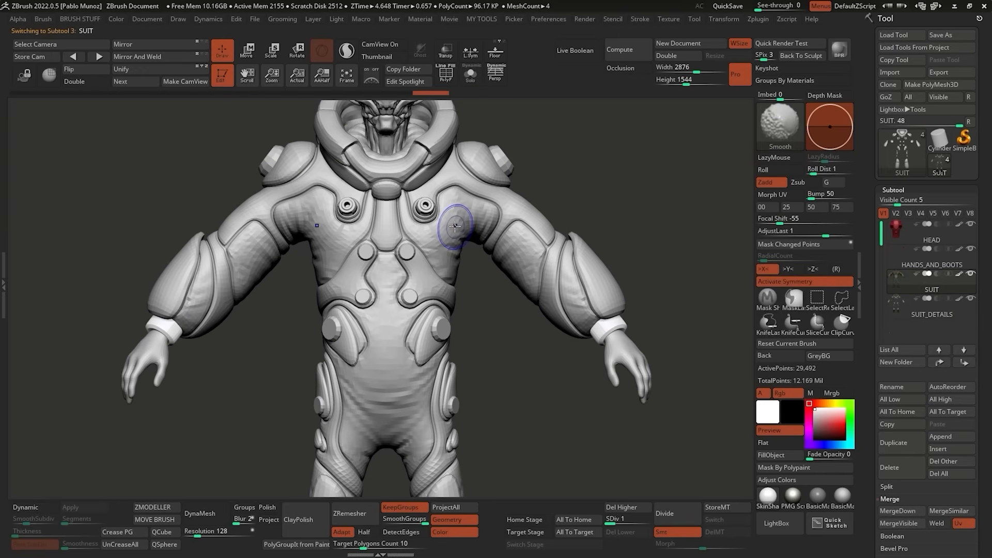
key("shift+f")
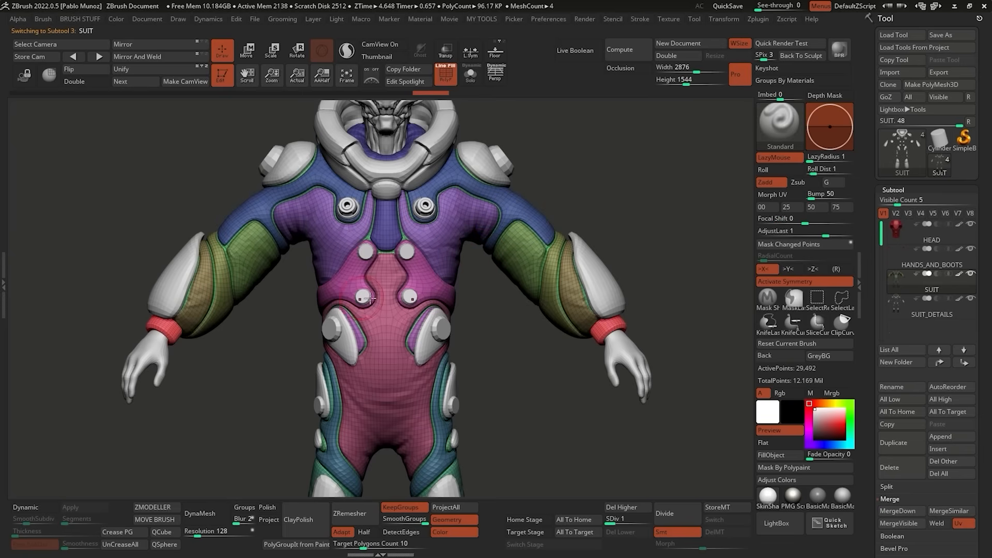
right_click_drag(401, 301, 404, 269, "ctrl")
key("shift+f")
right_click_drag(496, 275, 521, 288)
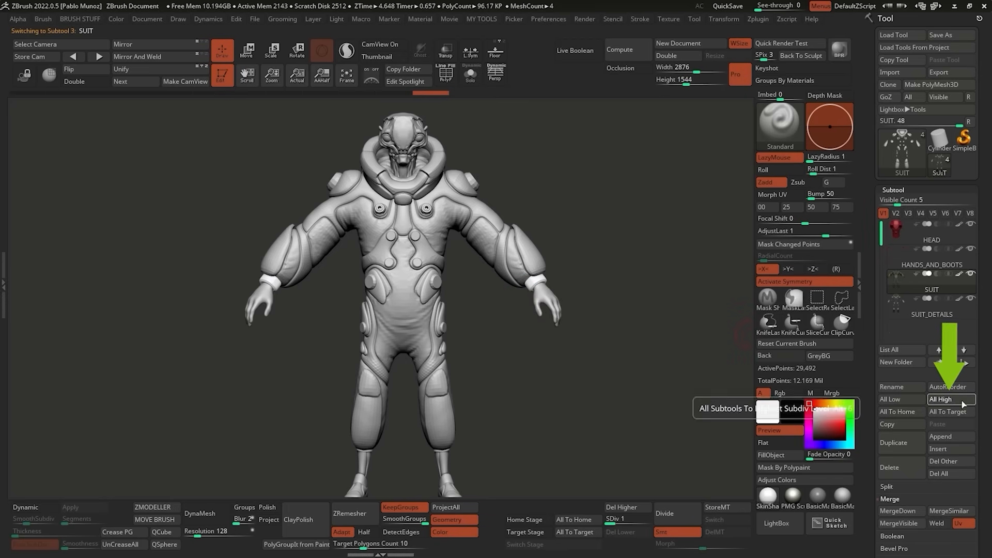
Switch all subtools to their highest subdivision level and inspect the sculpted detail on the character.
left_click(941, 399)
right_click_drag(430, 213, 466, 230, "ctrl")
right_click_drag(411, 182, 433, 294, "alt")
mouse_move(476, 270)
right_mouse_down()
mouse_move(497, 300)
mouse_move(481, 289)
right_mouse_up()
right_click_drag(423, 187, 322, 164)
right_click_drag(521, 336, 455, 264, "ctrl")
right_click_drag(455, 264, 503, 314, "shift")
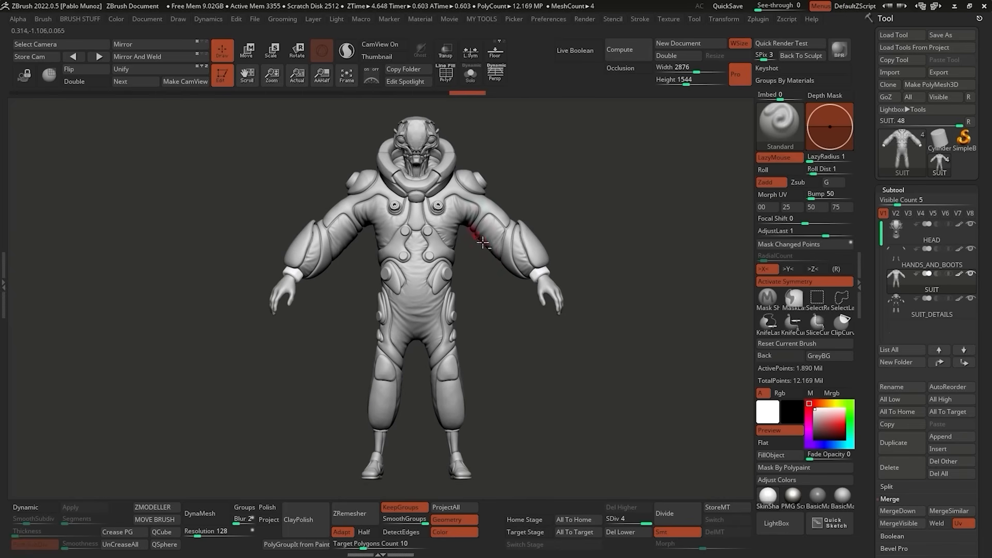
right_click_drag(483, 243, 480, 265, "alt")
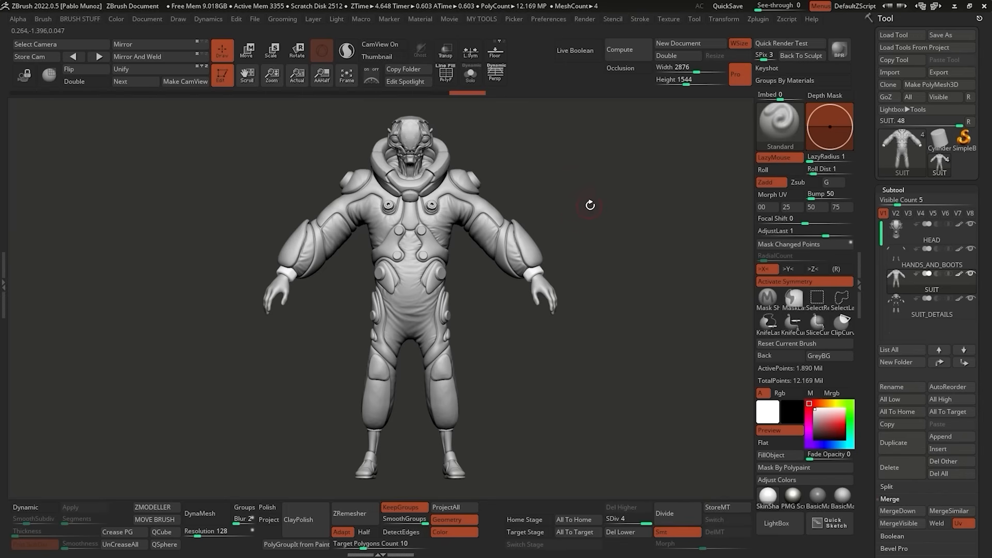
Examine the HEAD, HANDS_AND_BOOTS, SUIT and SUIT_DETAILS subtools one at a time in Solo mode, and show the whole character again.
left_click(943, 244)
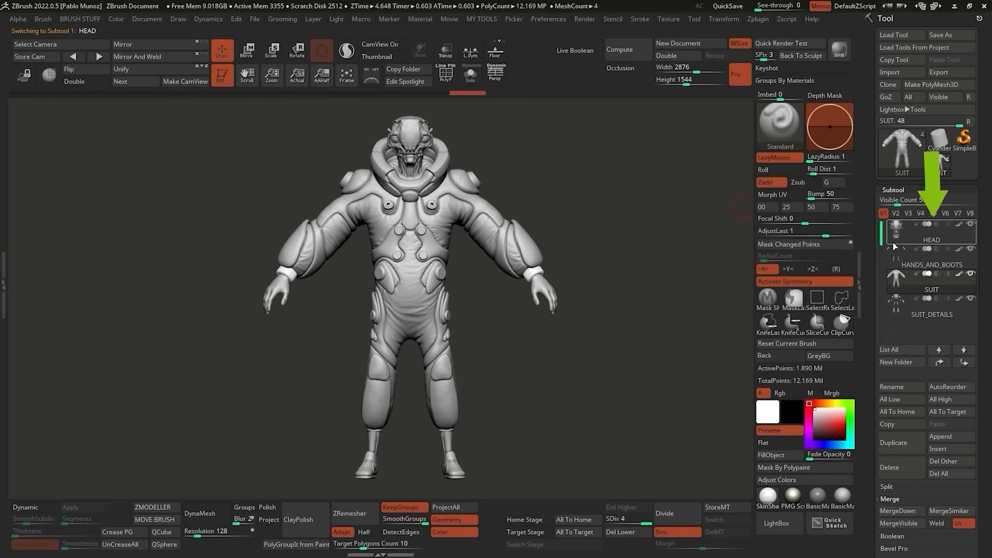
left_click(546, 234)
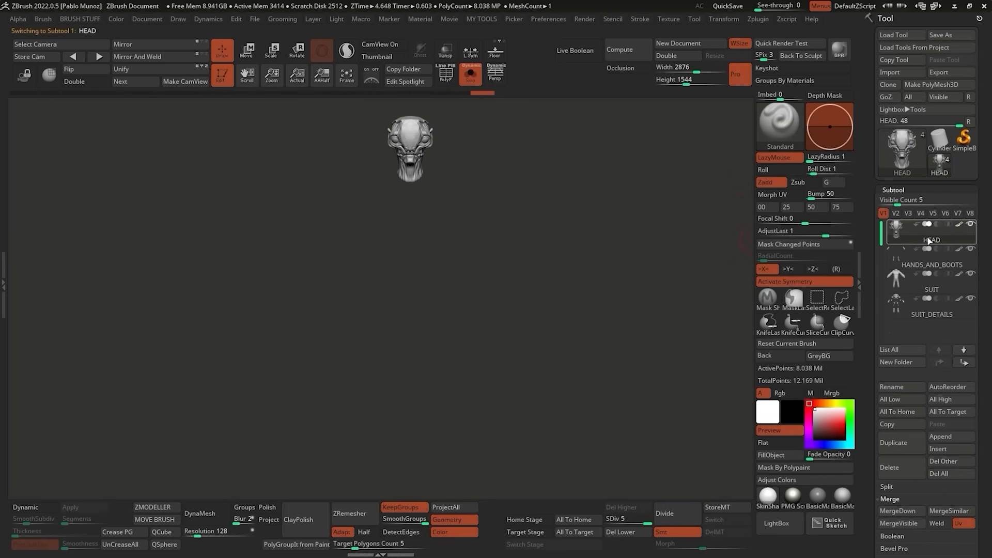
left_click(931, 262)
left_click(927, 287)
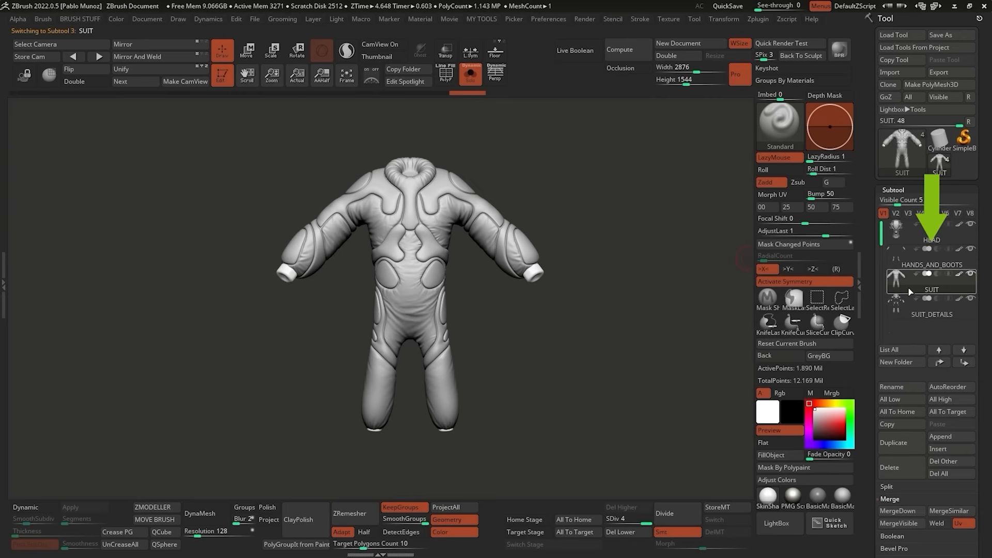
left_click(930, 310)
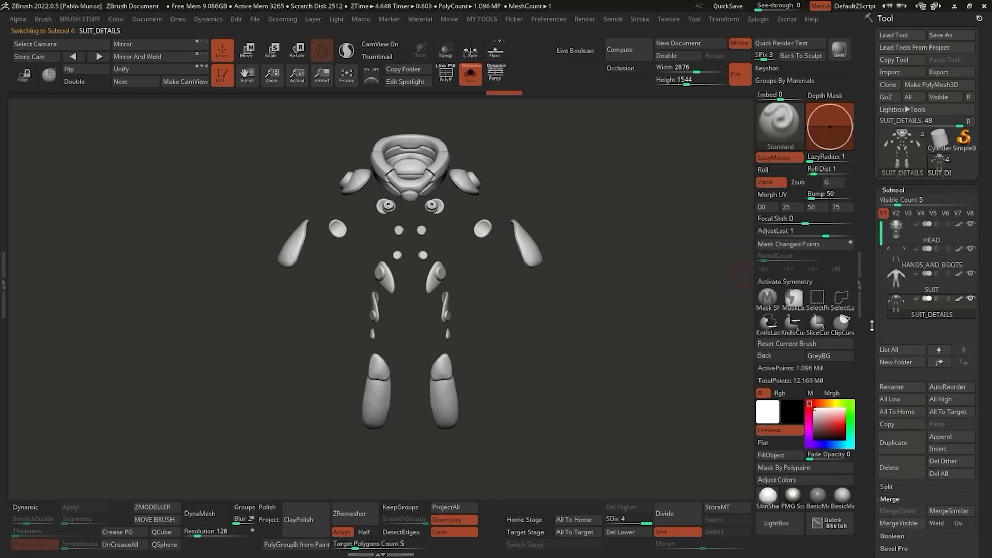
left_click(942, 290)
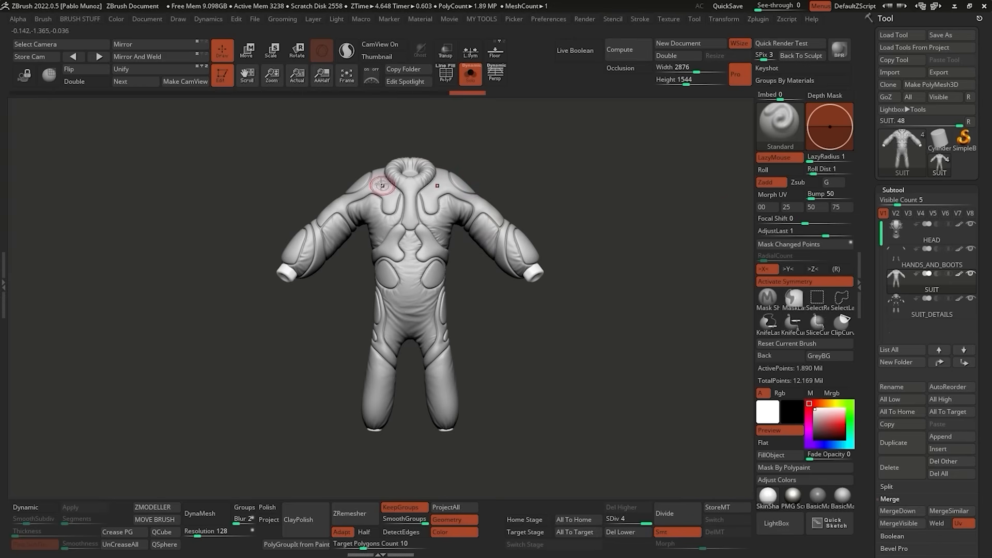
left_click(919, 312)
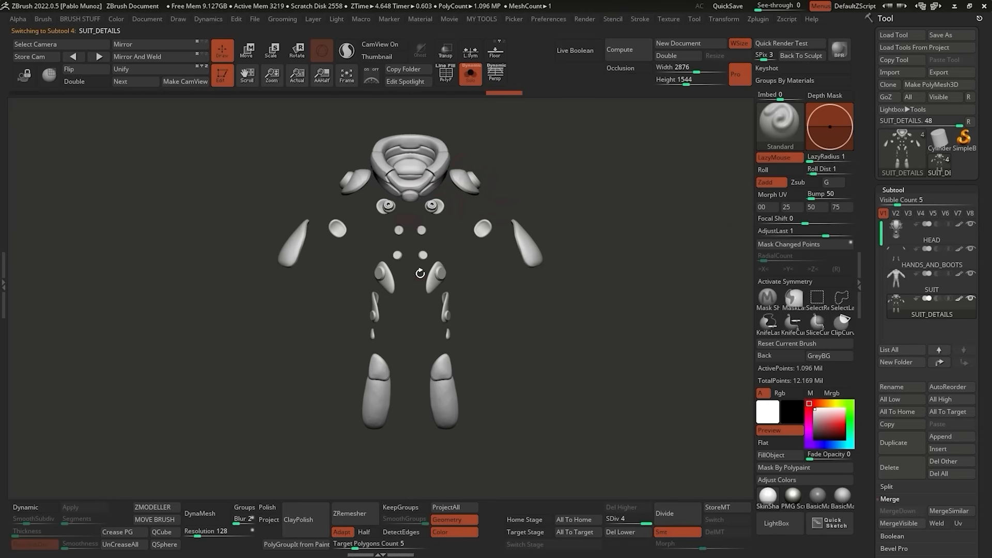
left_click(486, 275)
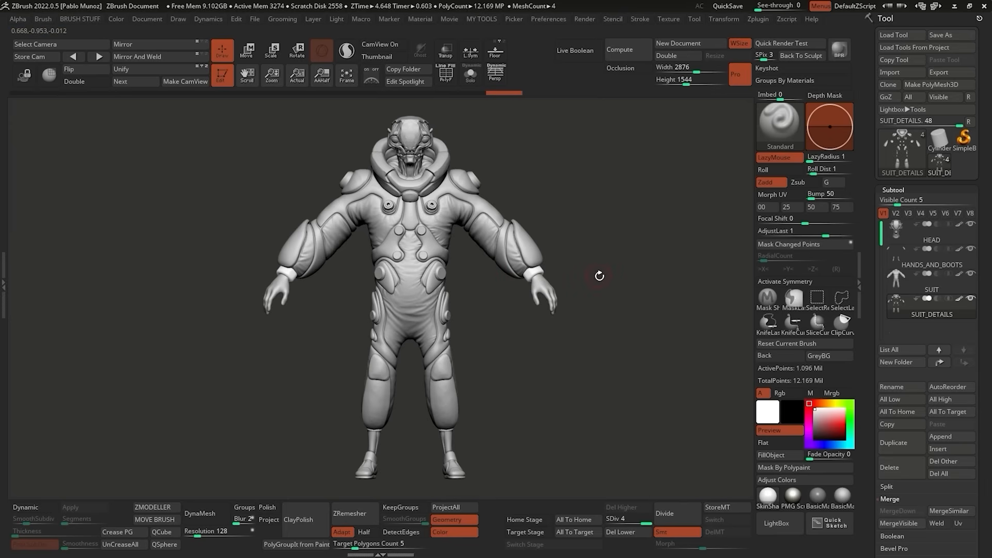
Select the HEAD subtool, turn on its texture map and check the textured head from both sides.
mouse_move(915, 240)
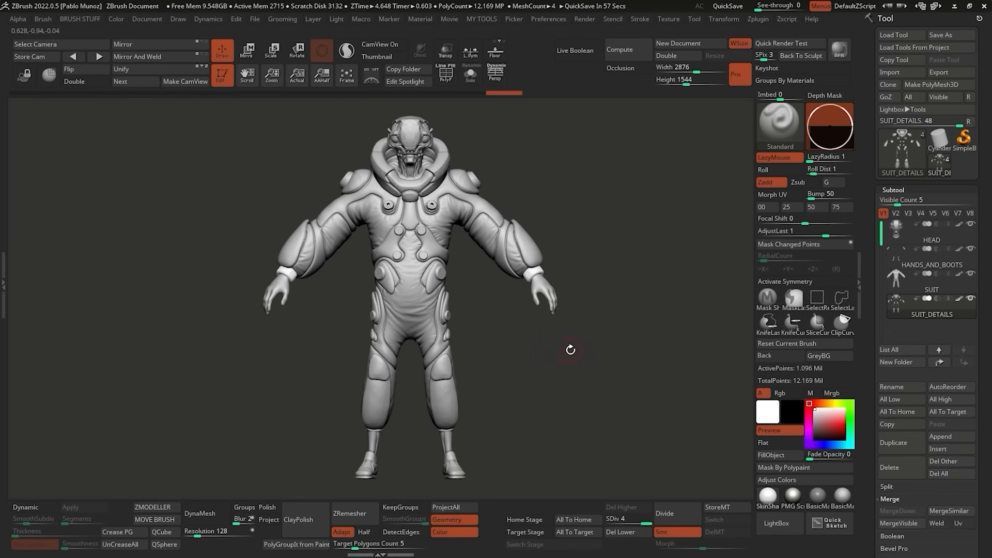
left_click_drag(603, 299, 584, 220)
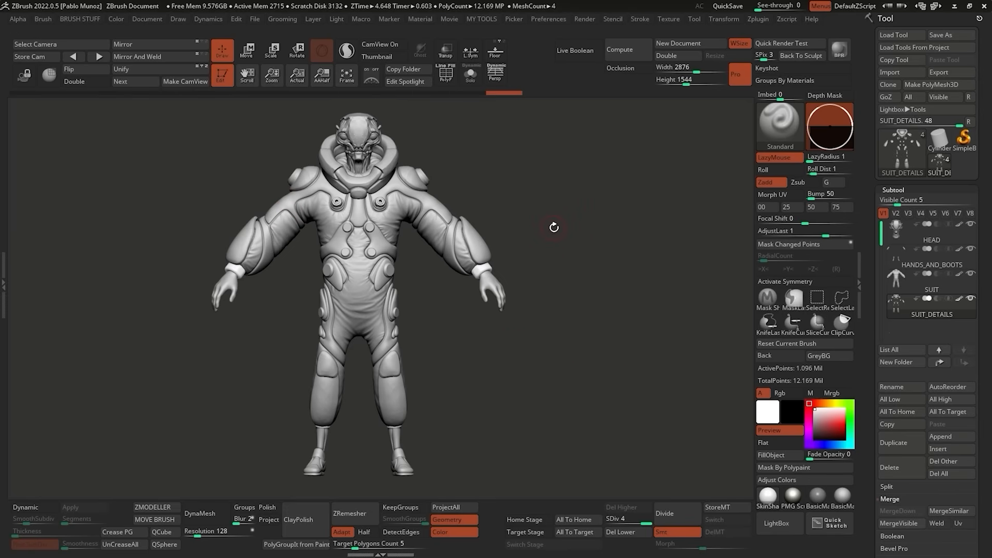
left_click(934, 239)
left_click_drag(871, 276, 867, 146)
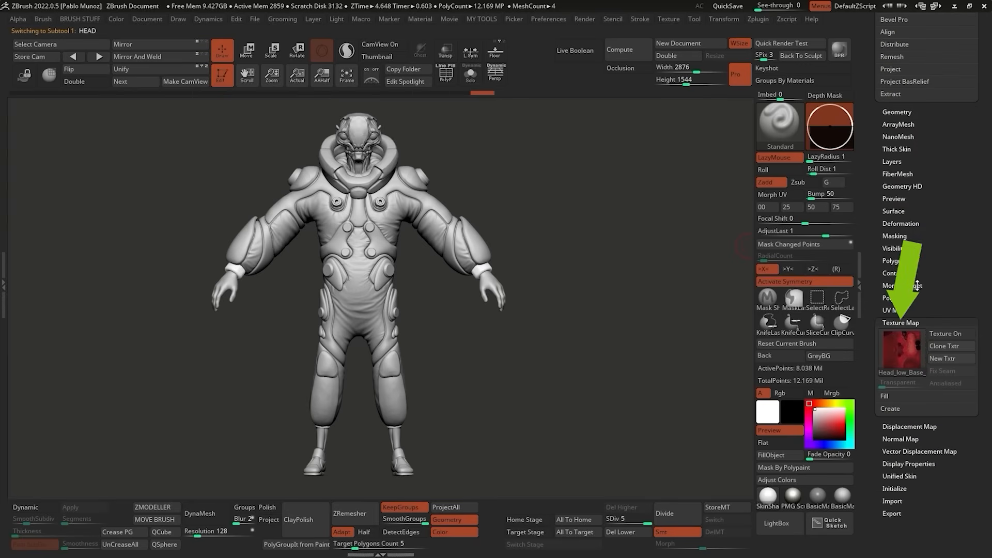
left_click(949, 335)
right_click_drag(336, 156, 422, 341, "ctrl")
right_click_drag(560, 202, 519, 205)
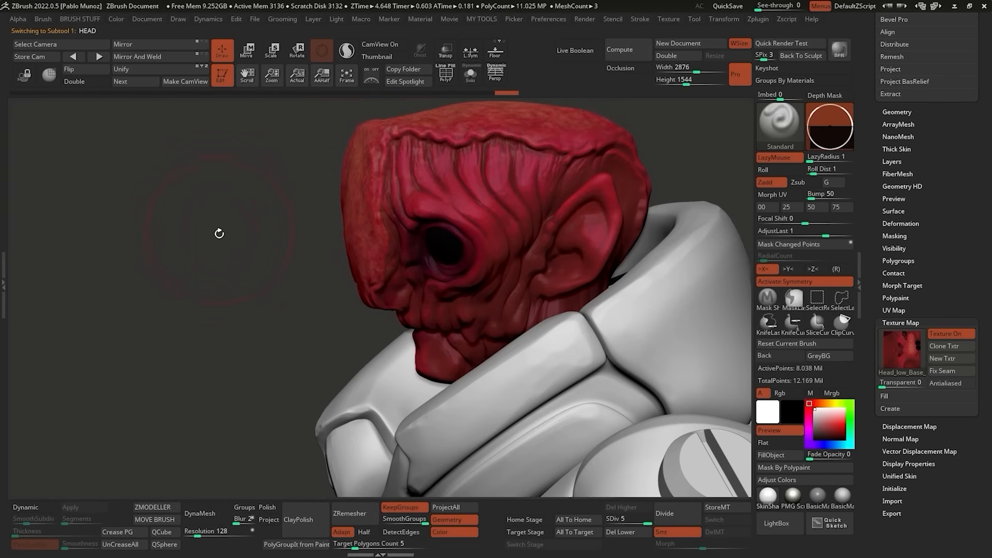
right_click_drag(219, 234, 266, 251)
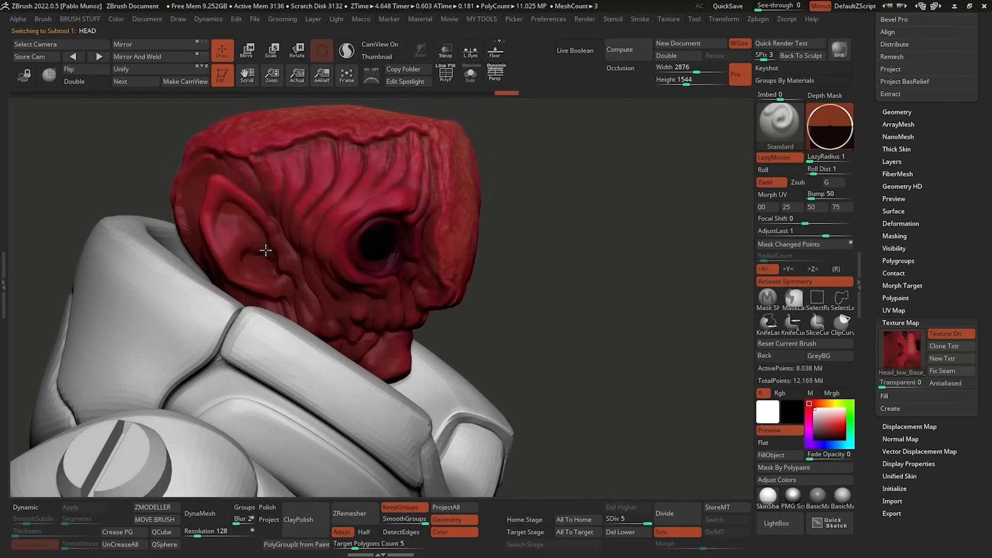
right_click_drag(615, 283, 548, 213, "ctrl")
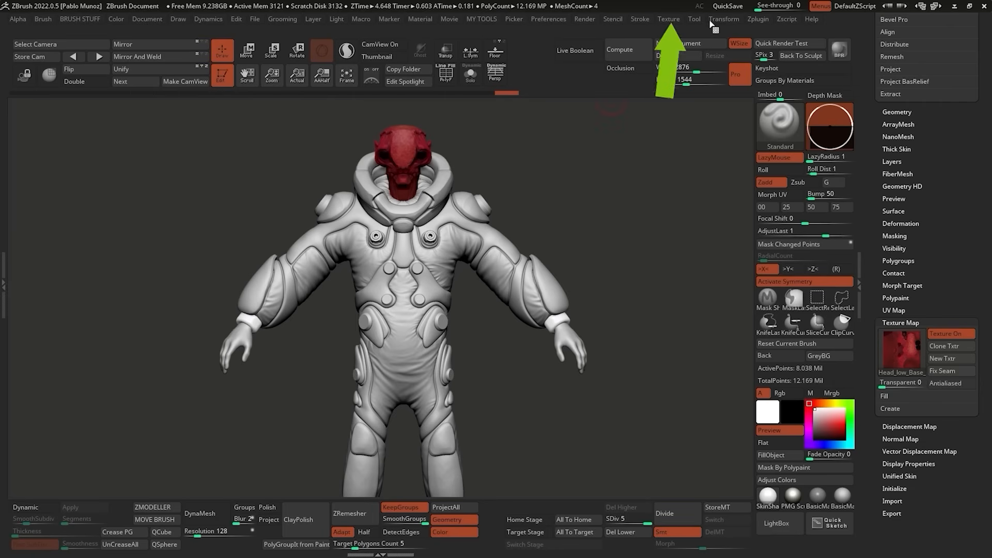
Select the HANDS_AND_BOOTS subtool and turn on its texture map.
left_click(669, 19)
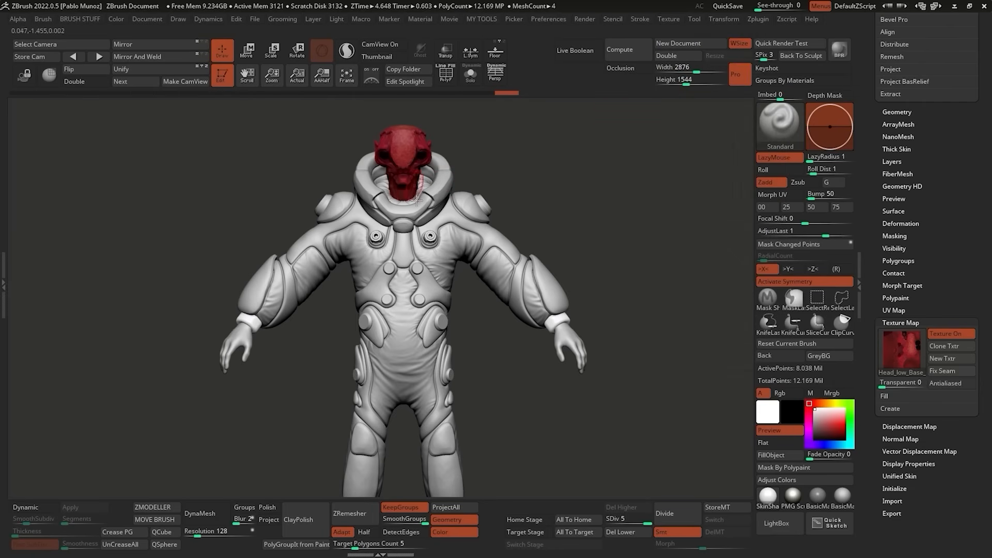
scroll(922, 334, "up", 10)
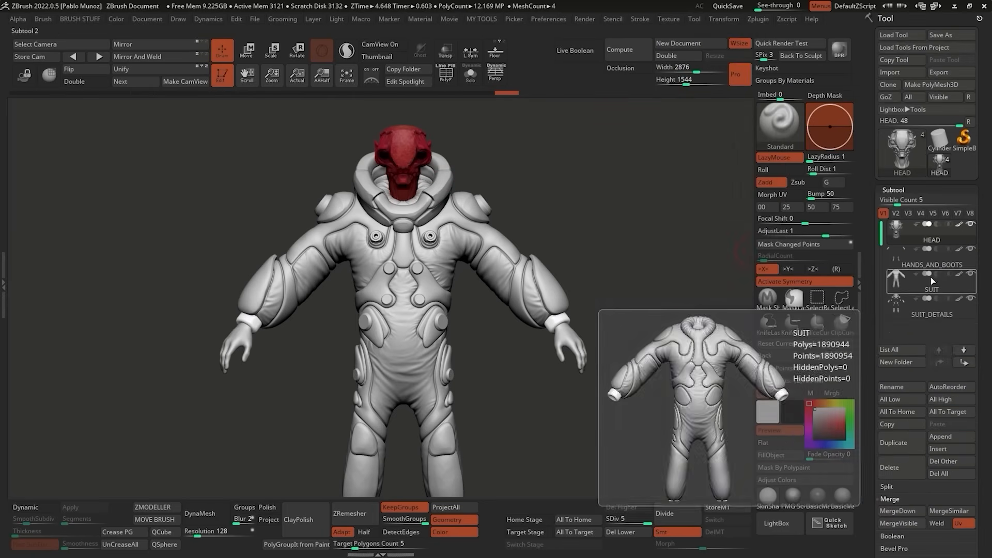
left_click(897, 254)
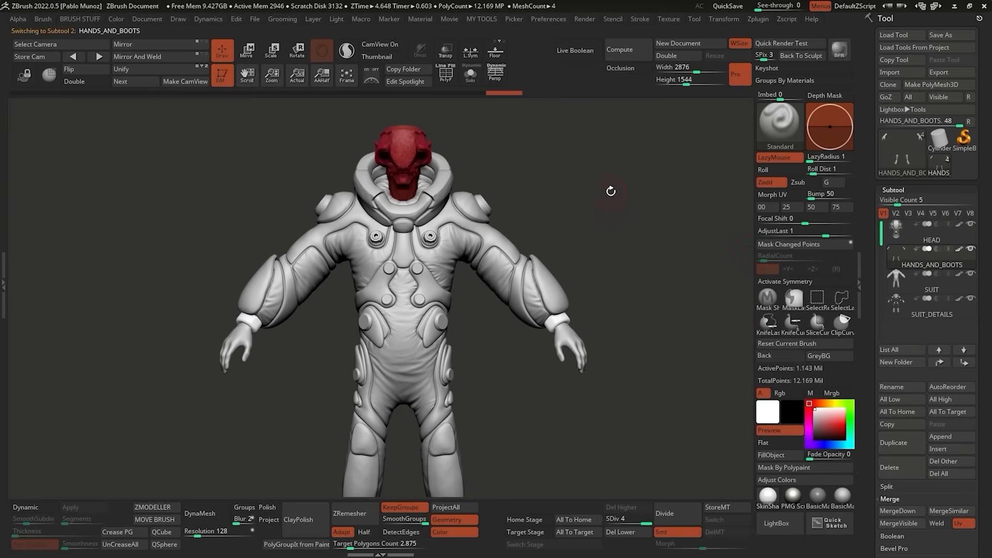
left_click_drag(631, 190, 589, 188, "alt")
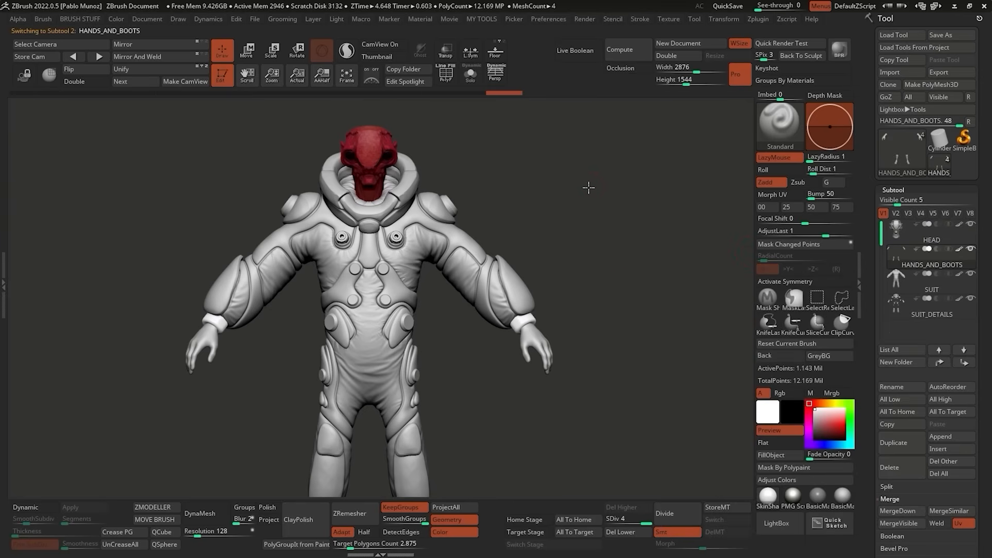
key("2")
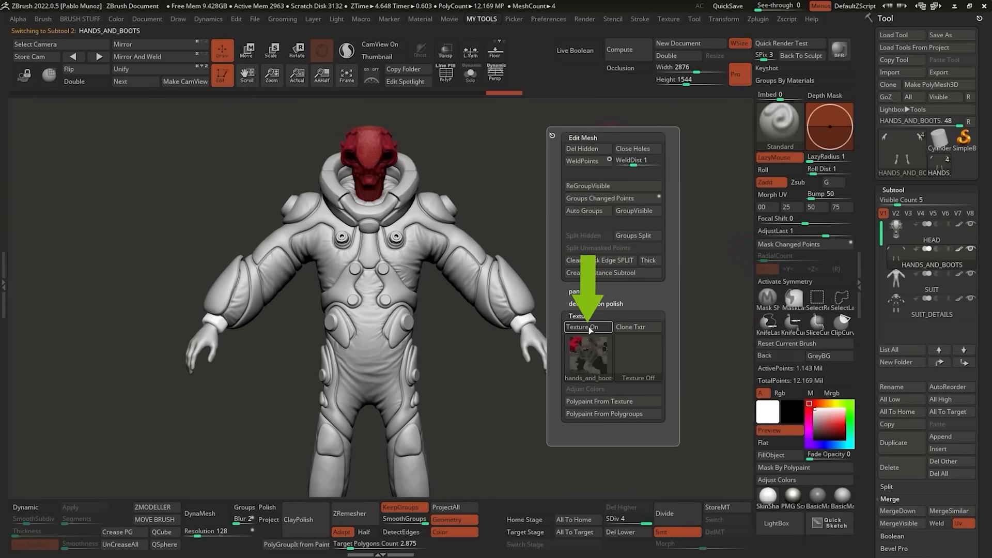
left_click_drag(864, 356, 867, 193)
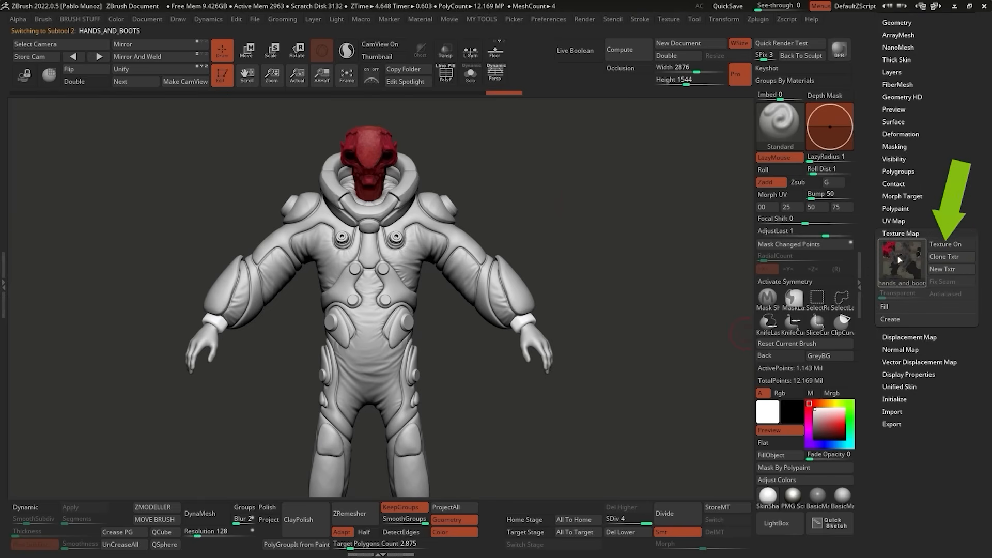
key("2")
left_click(566, 335)
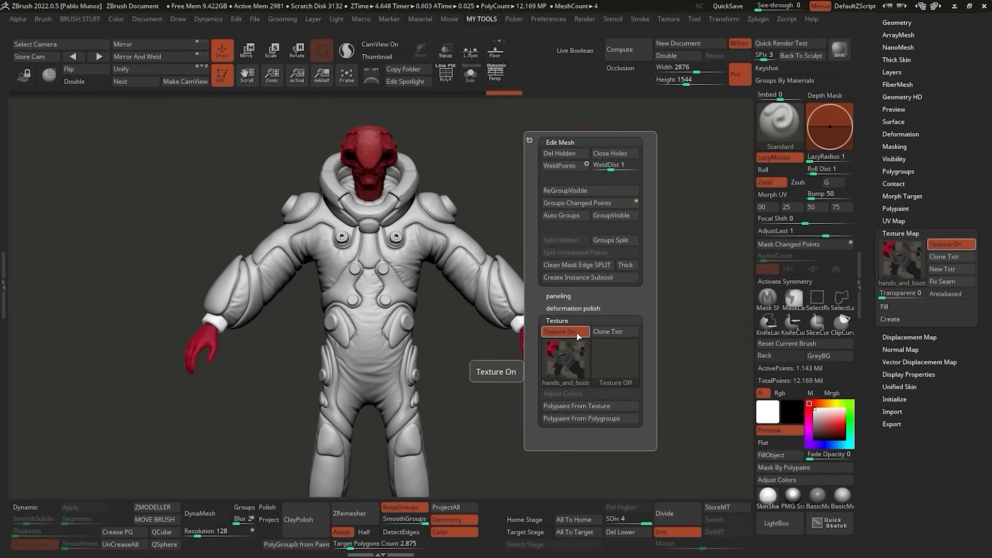
Turn on the texture maps of the SUIT and SUIT_DETAILS subtools.
left_click(445, 263, "alt")
key("2")
left_click(544, 433)
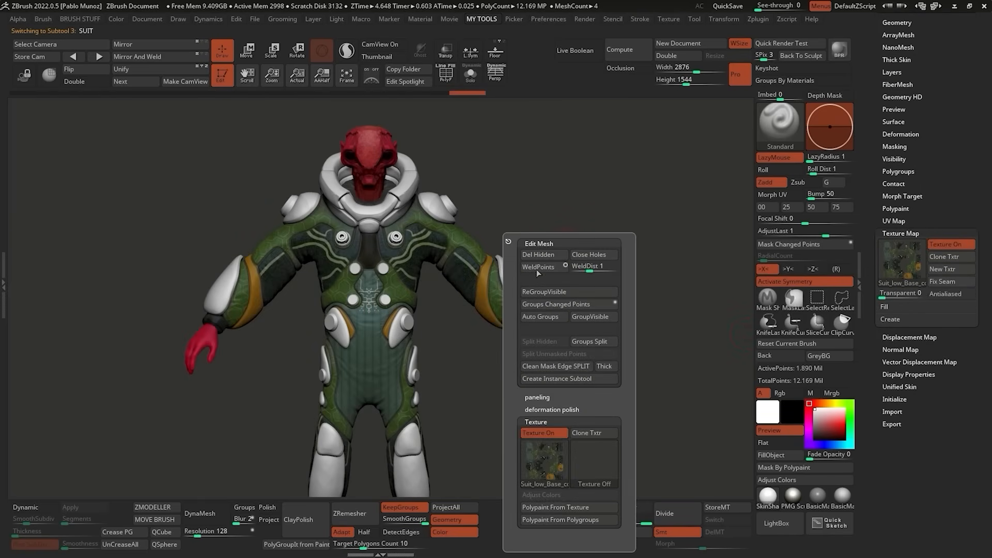
left_click(415, 186, "alt")
key("2")
left_click(553, 335)
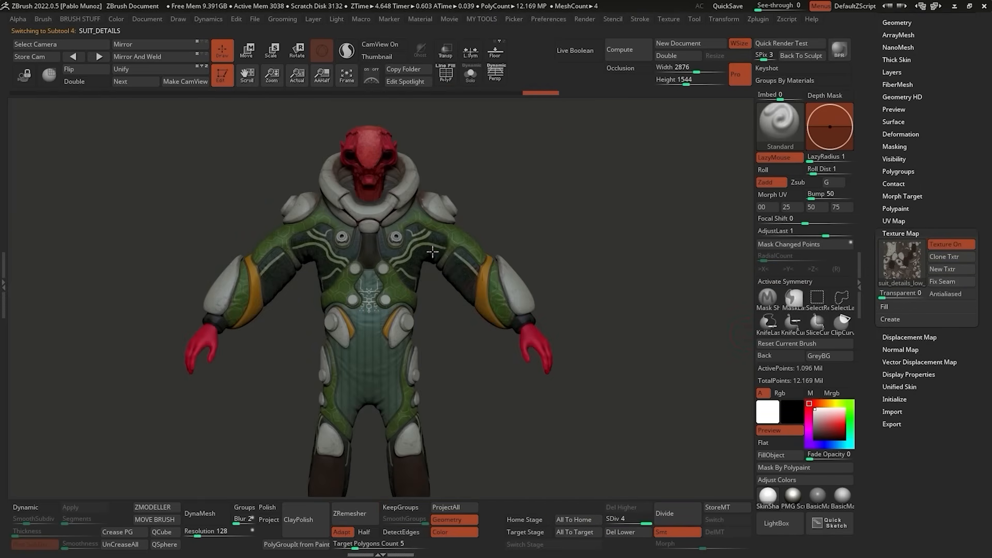
Examine the fully textured character from several angles and the suit's chest up close, and collapse the Texture Map settings.
left_click_drag(612, 234, 609, 197)
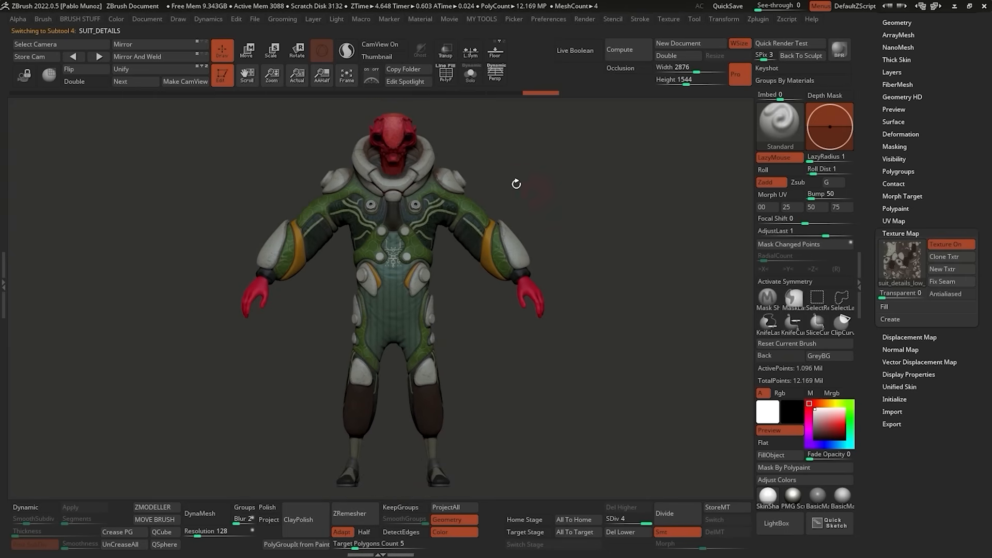
left_click_drag(515, 184, 578, 179)
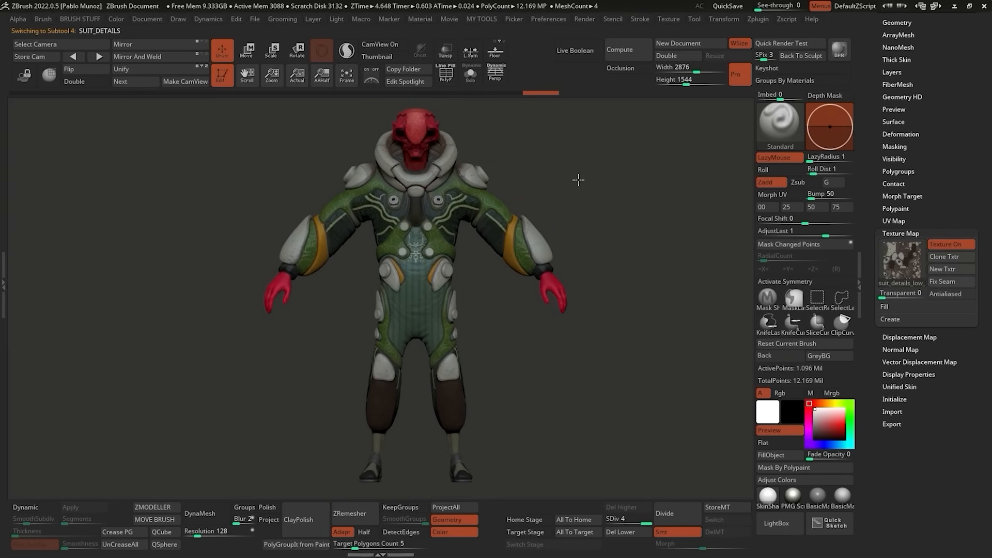
right_click_drag(560, 243, 566, 245, "alt")
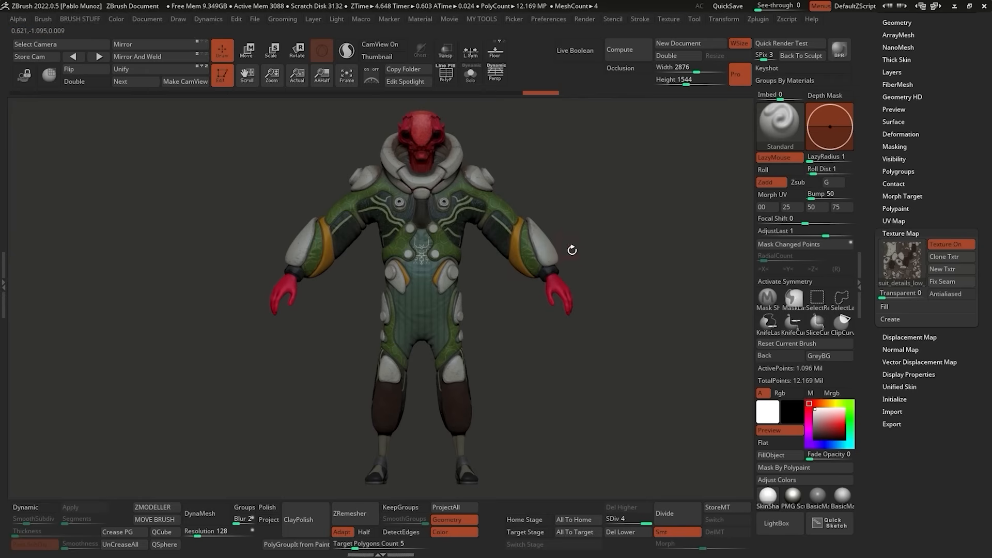
right_click_drag(489, 203, 469, 204)
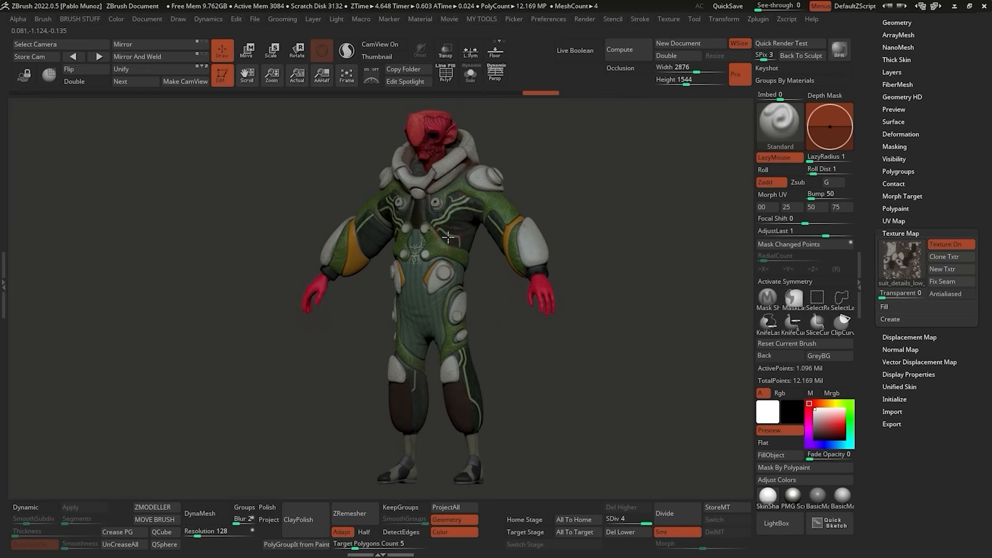
right_click_drag(448, 237, 479, 136, "ctrl")
right_click_drag(479, 136, 483, 184, "alt")
right_click_drag(595, 165, 612, 175)
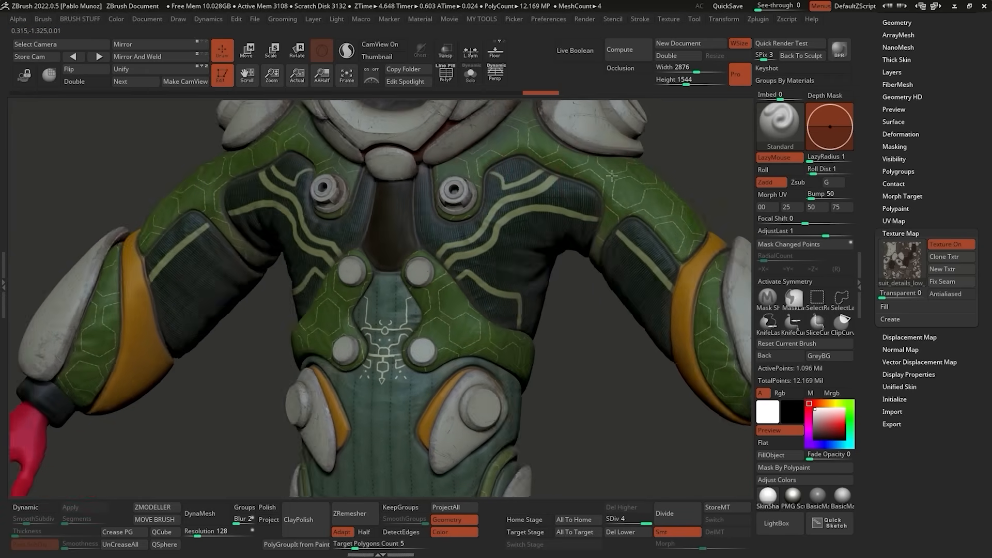
key("f")
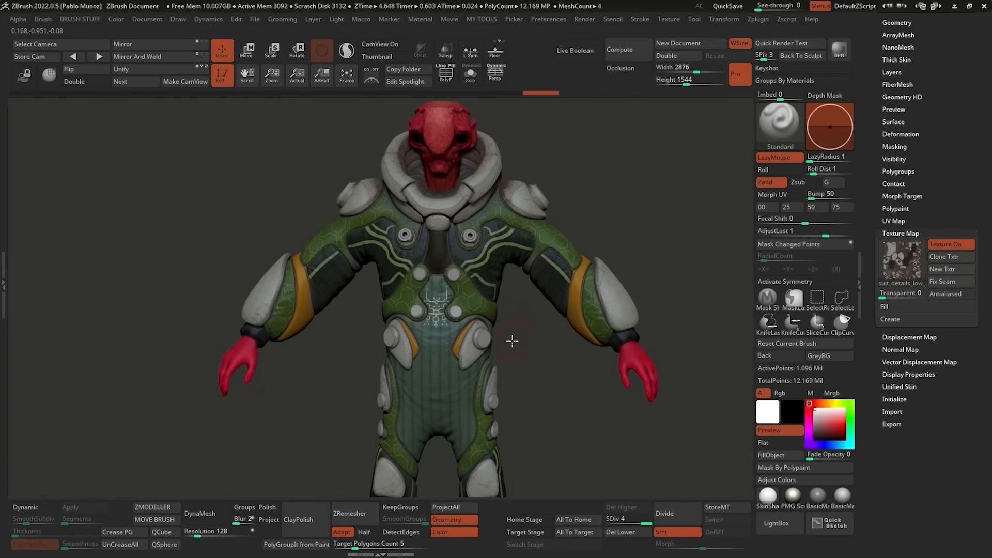
right_click_drag(512, 341, 520, 326, "alt")
right_click(520, 326)
right_click_drag(581, 187, 584, 178, "ctrl")
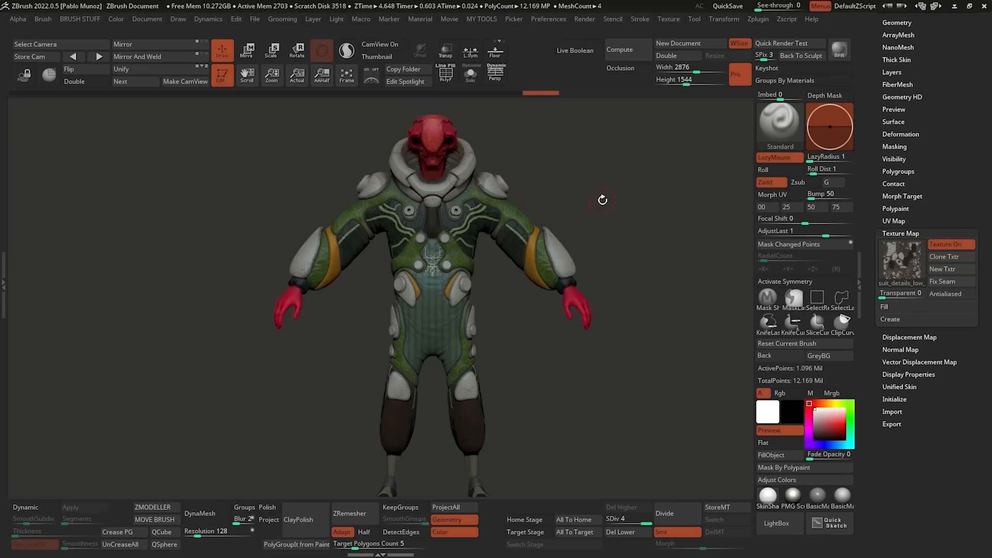
key("f")
left_click(929, 229)
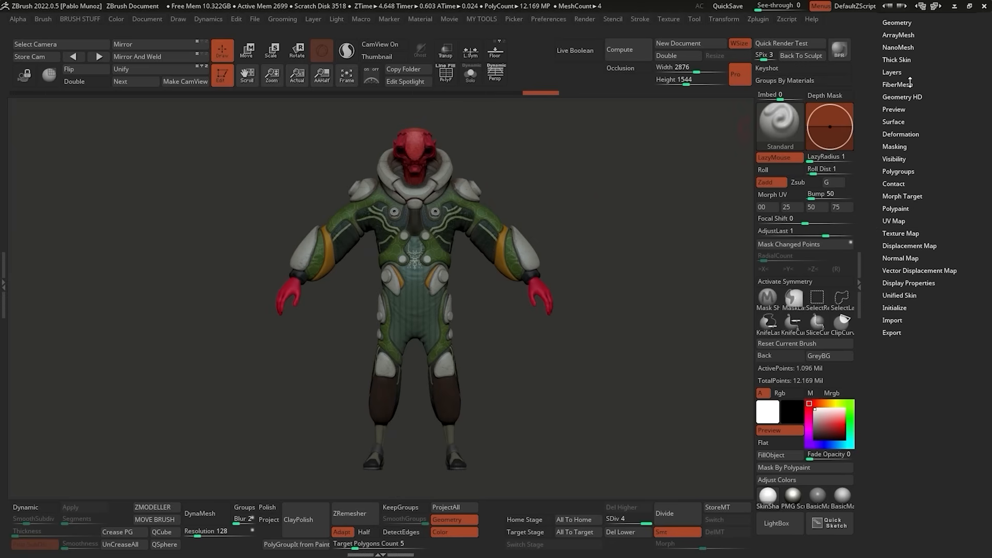
Return to the GoZ export options of the character tool, and start a new project in Character Creator.
left_click_drag(910, 82, 894, 310)
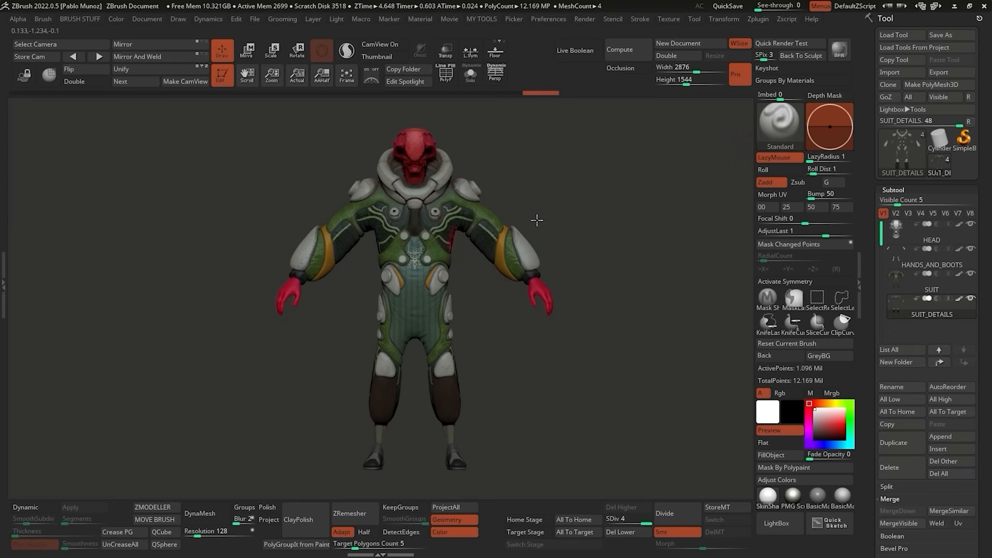
mouse_move(581, 182)
left_mouse_down()
mouse_move(603, 185)
mouse_move(605, 202)
mouse_move(493, 216)
mouse_move(527, 166)
left_mouse_up()
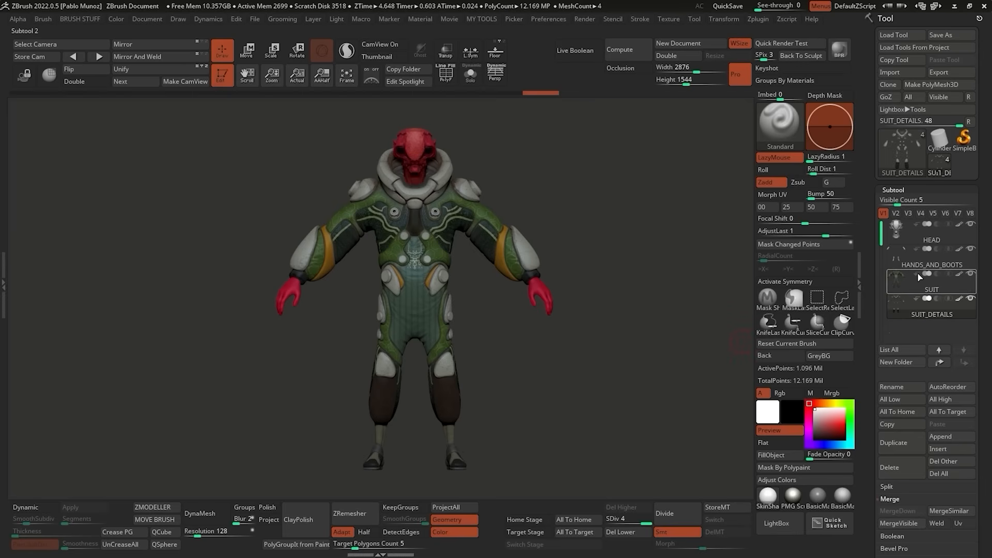
left_click(915, 98)
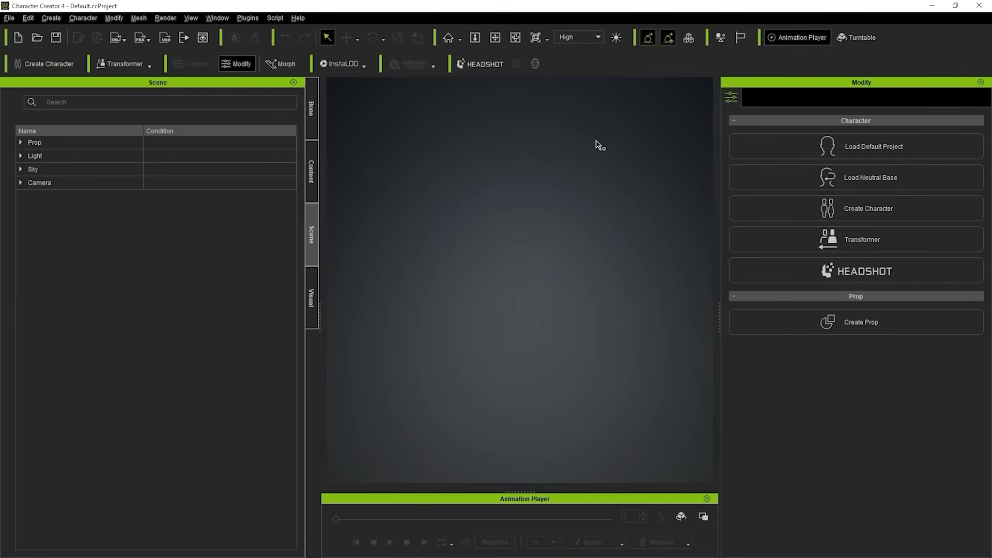
left_click(9, 18)
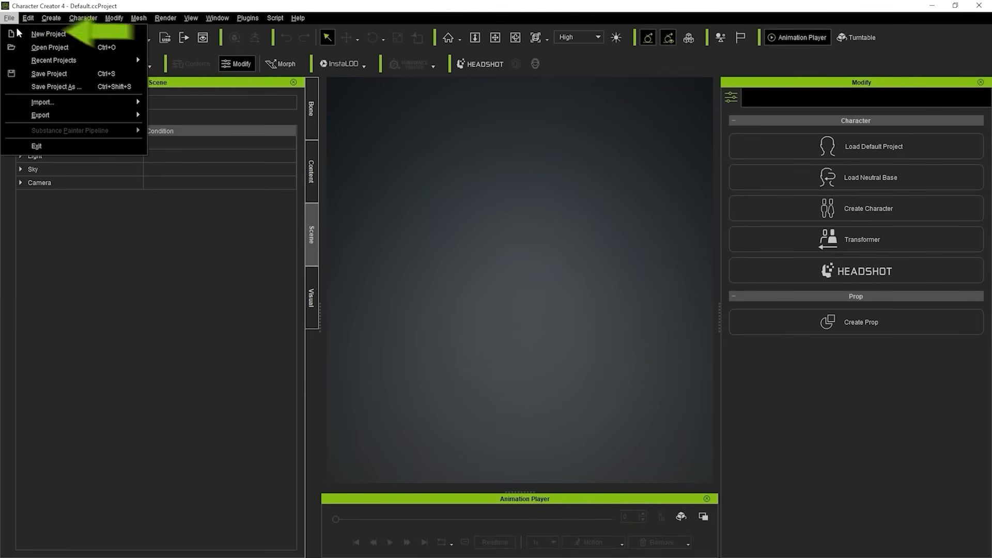
left_click(52, 31)
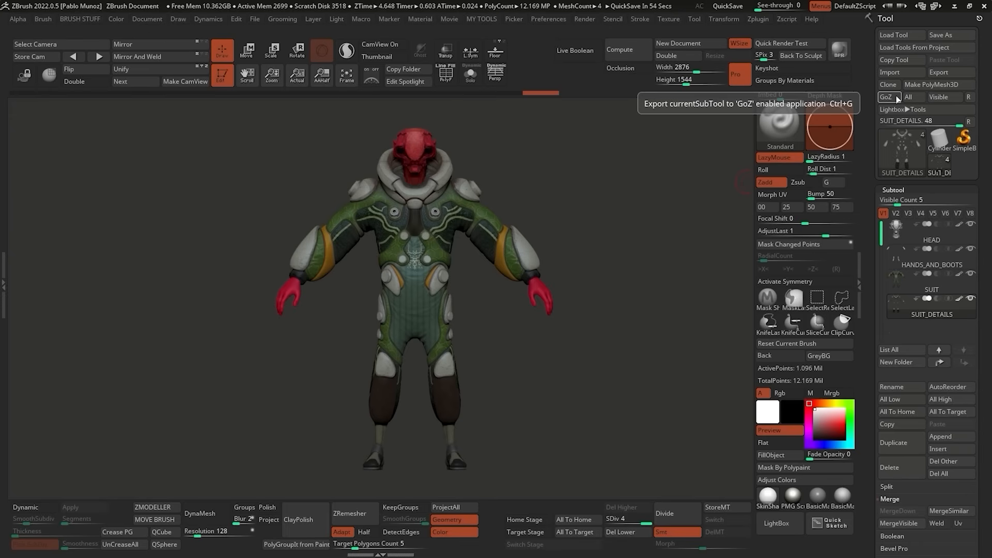
Back in ZBrush, send all four subtools to Character Creator through GoZ, continuing past the GoZ information notice.
mouse_move(943, 315)
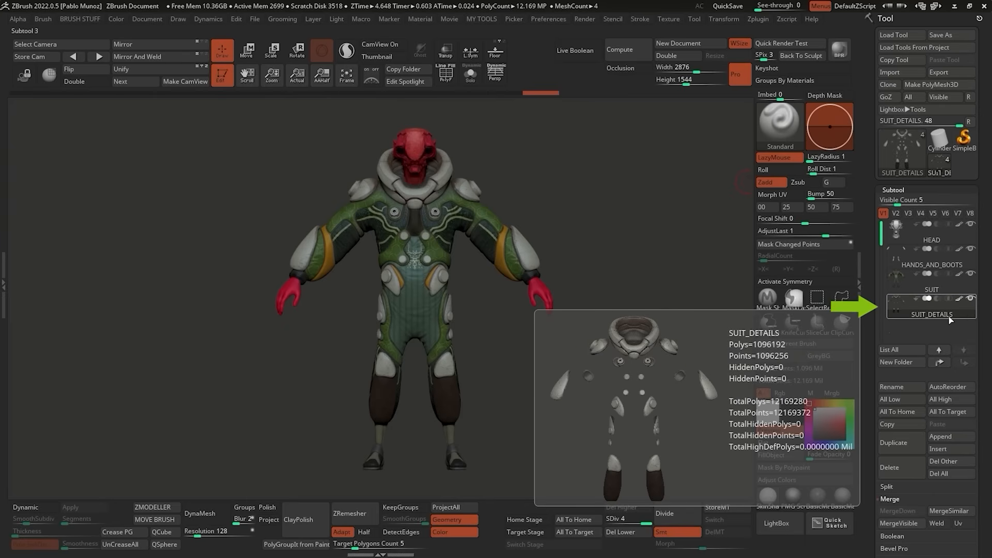
left_click(933, 235)
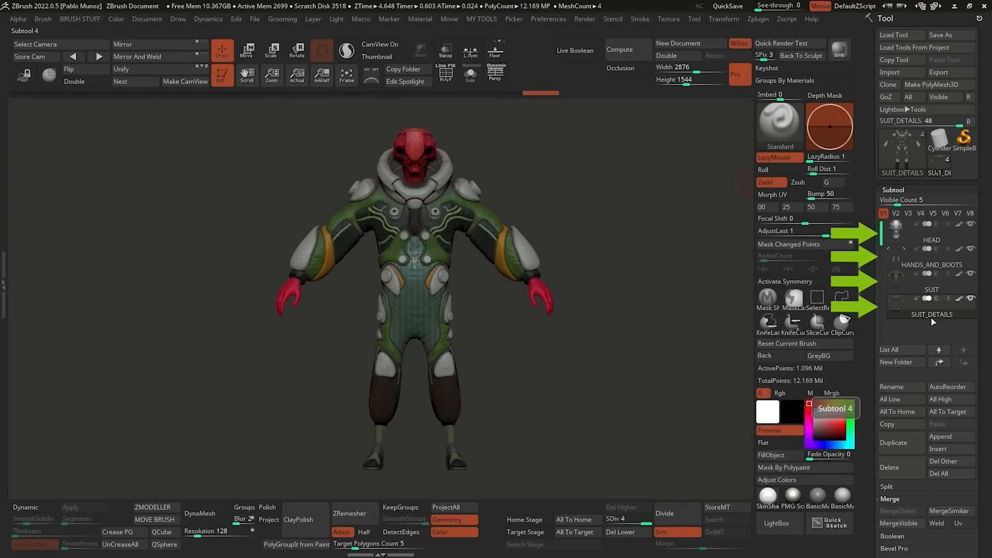
left_click(939, 315)
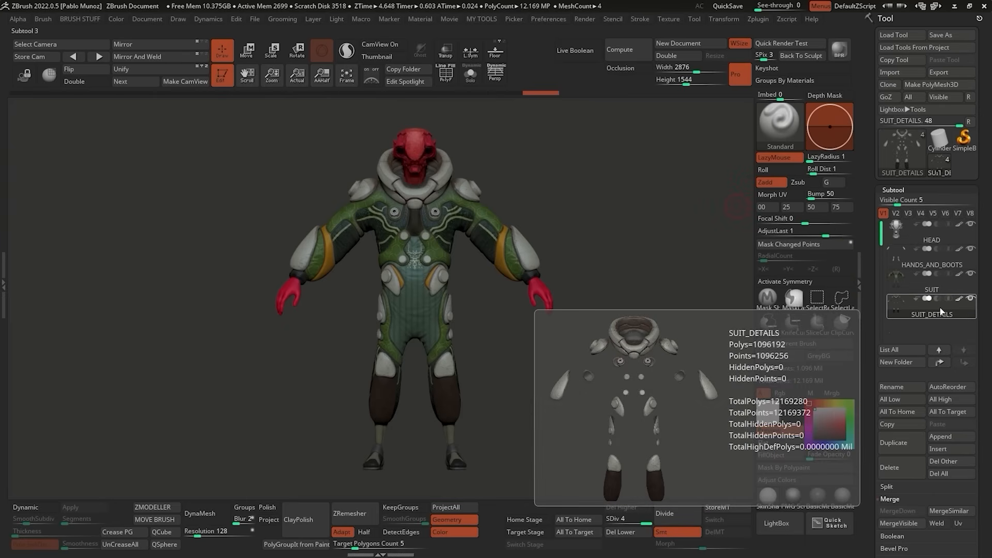
left_click(922, 261)
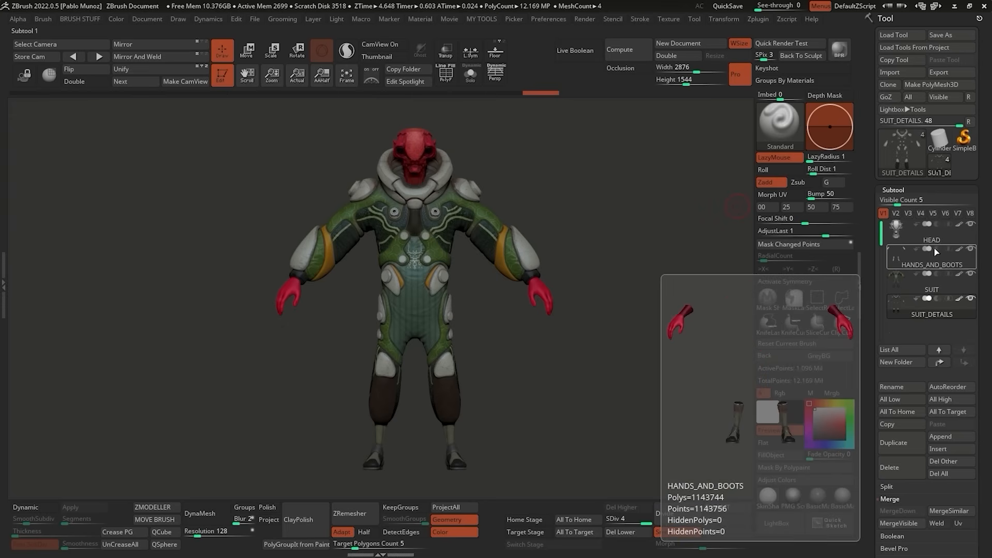
left_click(915, 98)
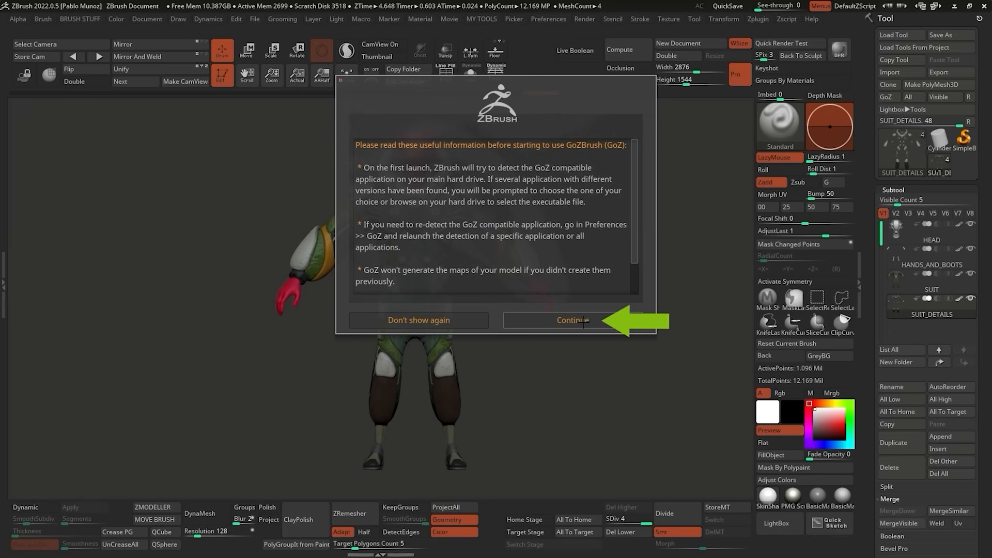
left_click(583, 321)
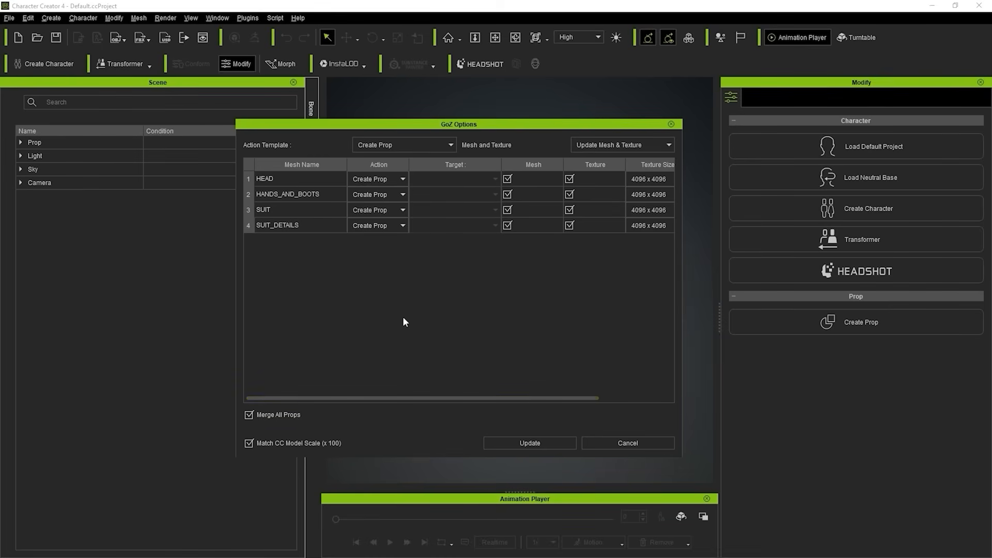
Review the GoZ action choices, the Mesh and Texture modes and the texture inclusion for HEAD and HANDS_AND_BOOTS.
left_click(404, 179)
left_click(377, 191)
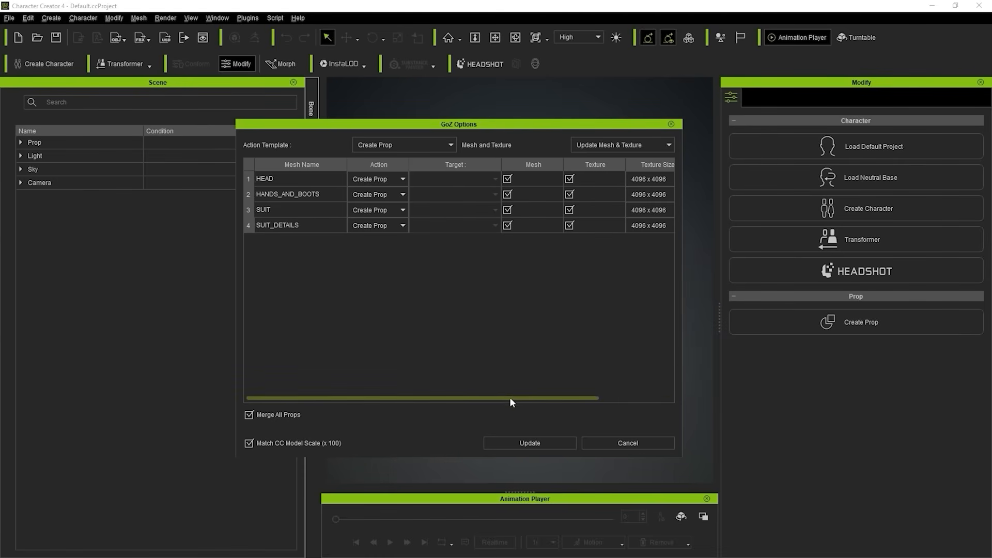
left_click_drag(510, 398, 585, 399)
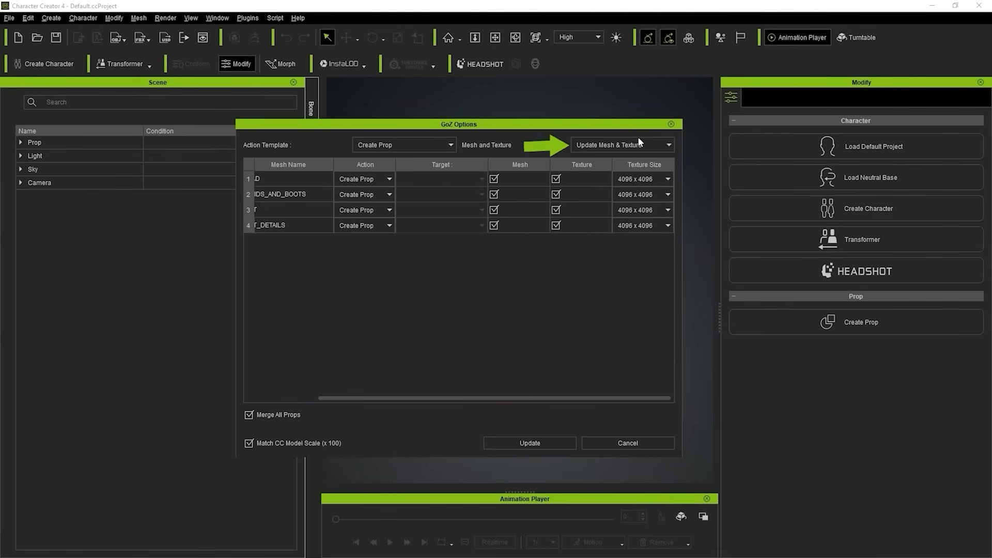
left_click(609, 146)
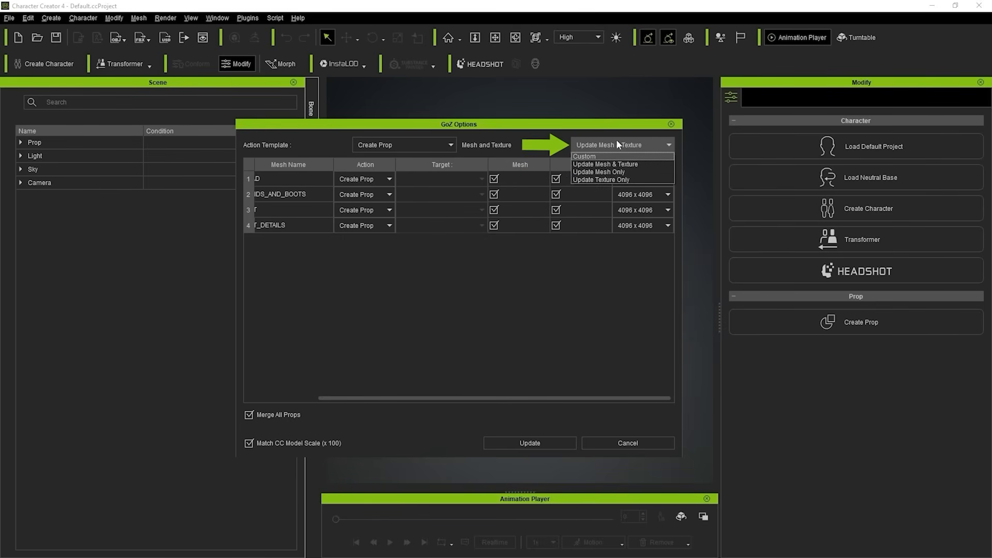
left_click(623, 138)
left_click(596, 178)
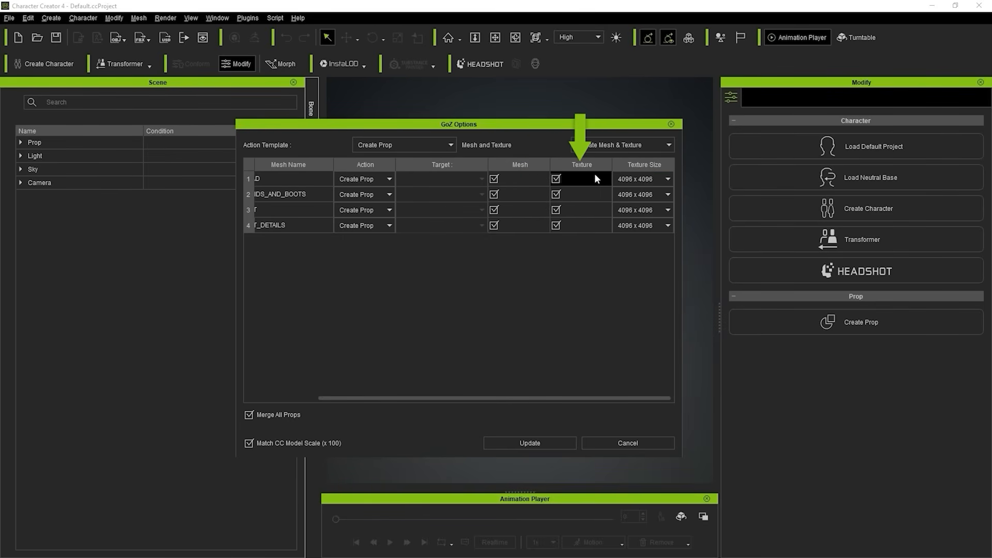
left_click(562, 196)
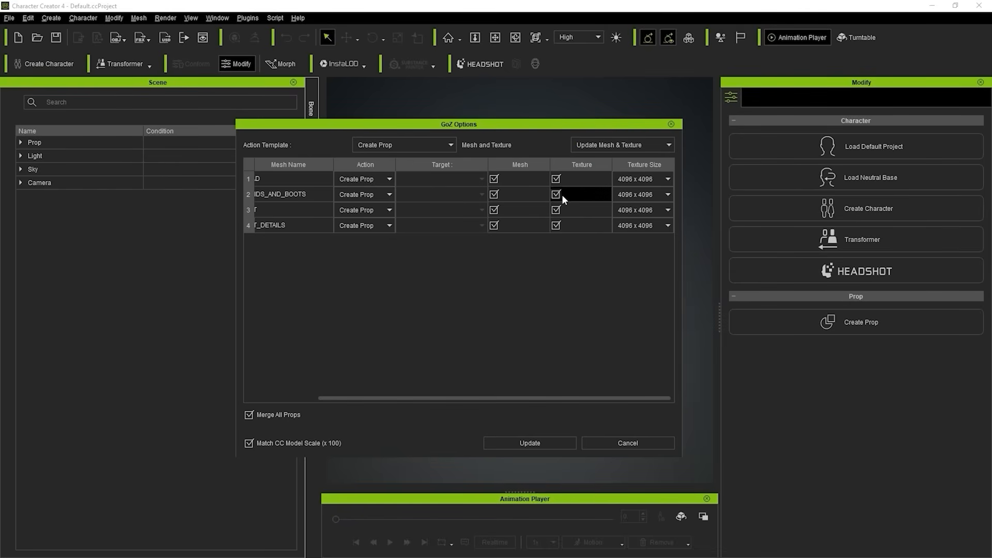
Exclude HEAD's texture from the GoZ update and include it again.
left_click_drag(566, 398, 505, 398)
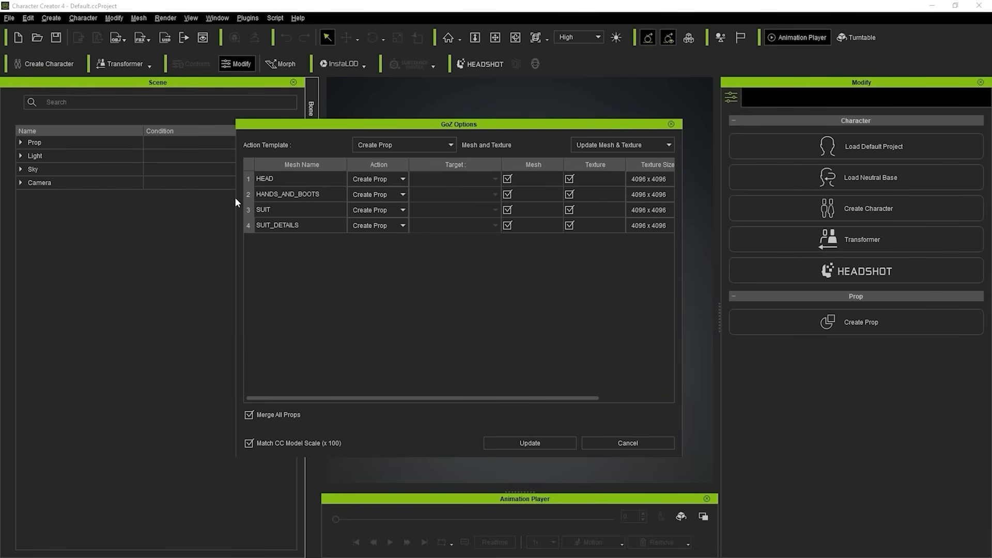
left_click(589, 177)
left_click(569, 179)
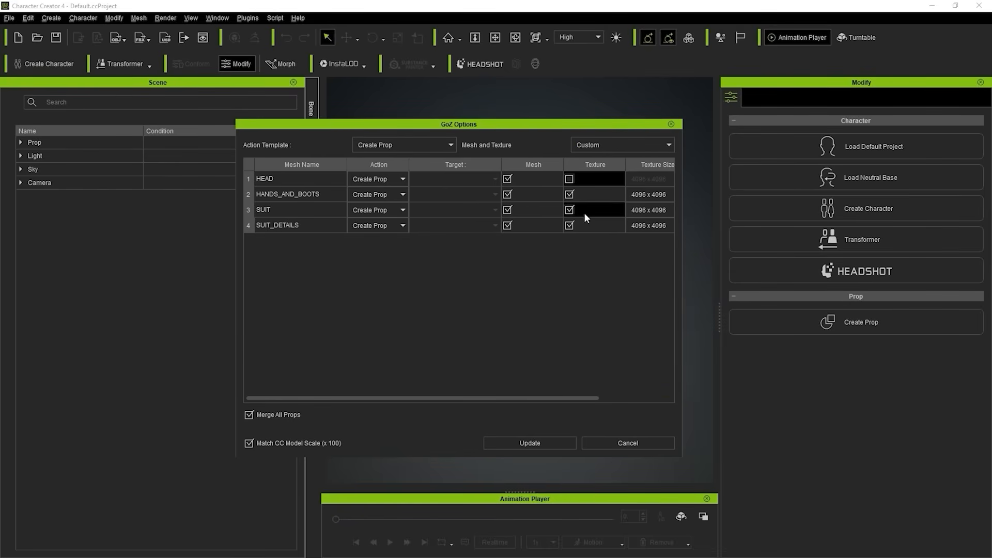
left_click(569, 179)
Check HEAD's texture size options and import all four meshes as merged props with mesh and 4096 x 4096 textures, matching the CC model scale.
left_click_drag(584, 403, 656, 399)
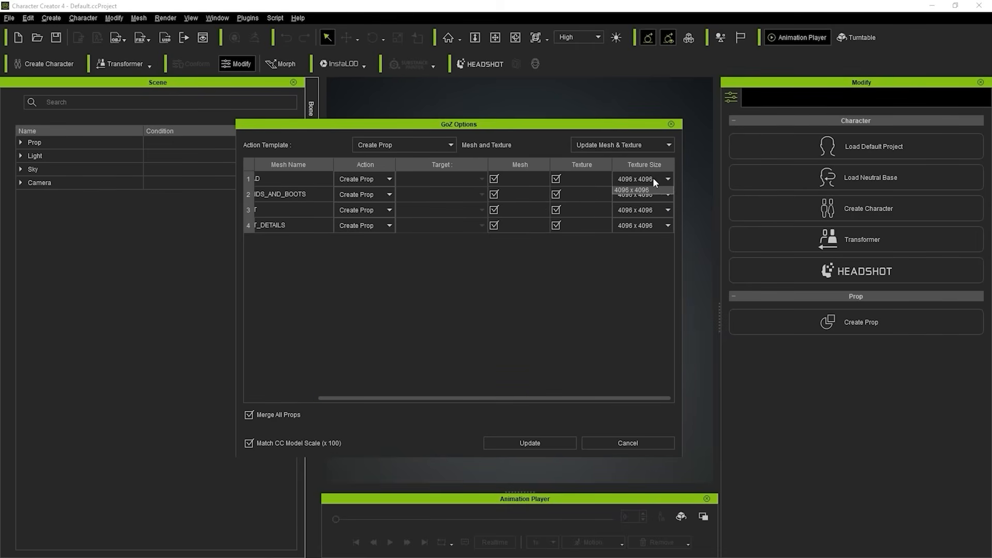
left_click(652, 179)
left_click(548, 331)
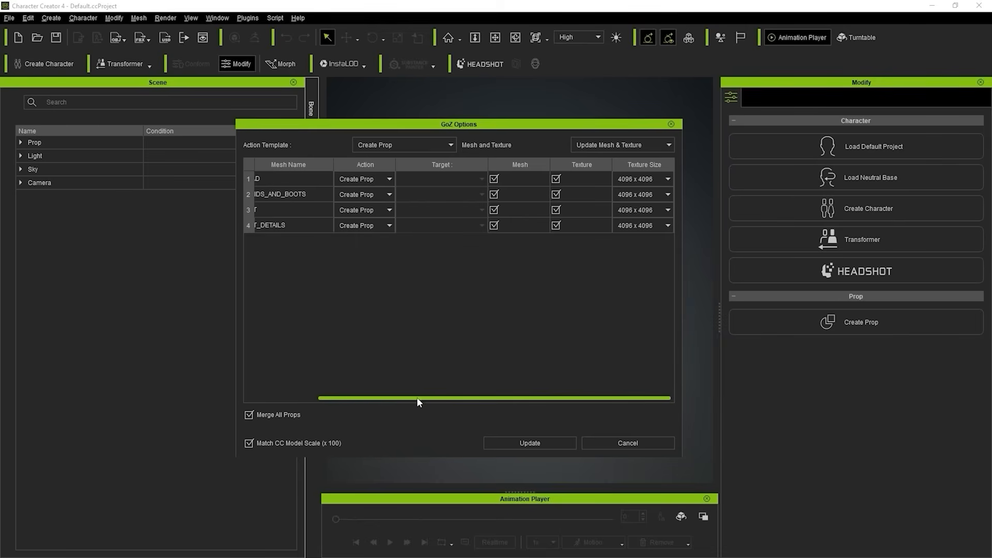
left_click_drag(417, 401, 328, 402)
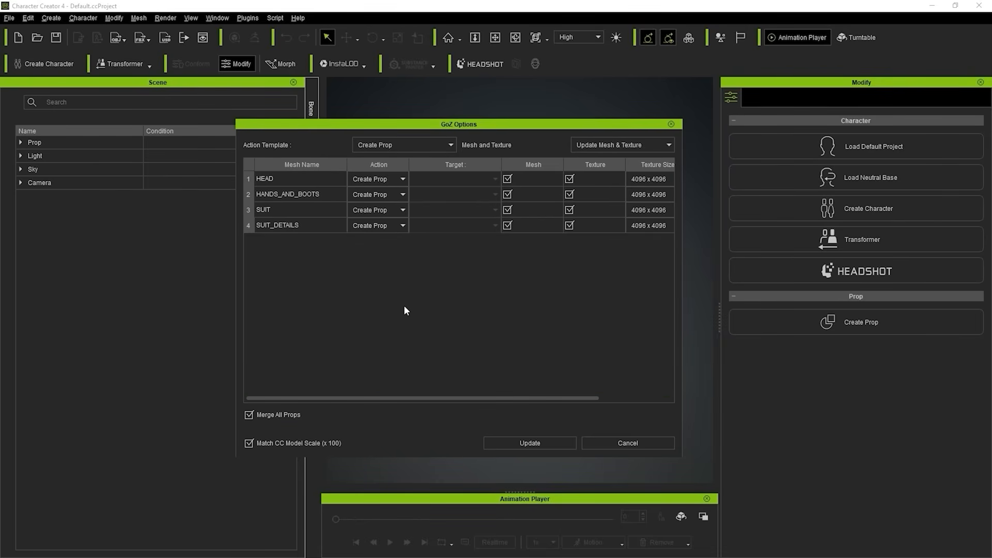
left_click(548, 443)
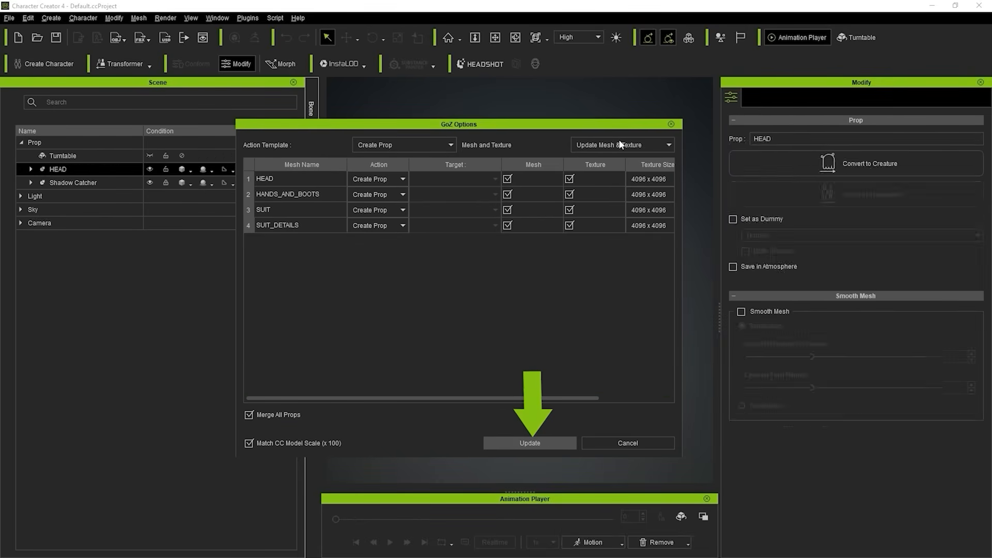
right_click_drag(585, 258, 614, 158)
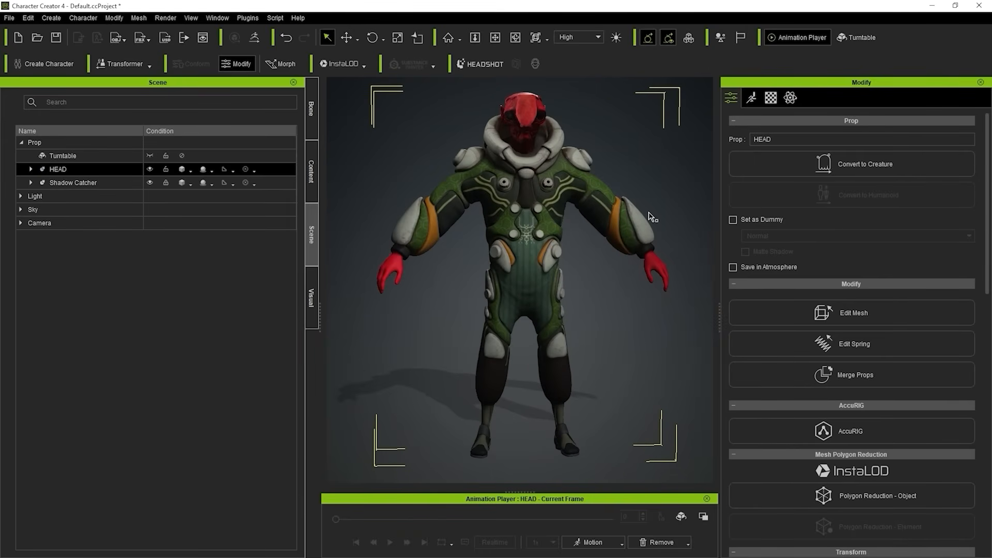
right_click_drag(641, 212, 598, 185)
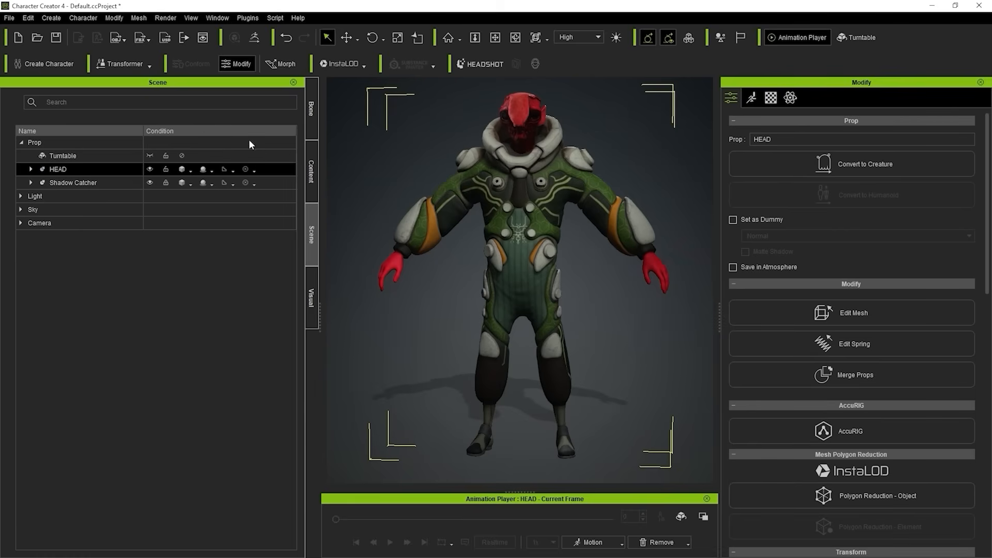
Expand the imported HEAD prop and select its SUIT_DETAILS, SUIT, HANDS_AND_BOOTS and HEAD meshes one after another.
left_click(30, 169)
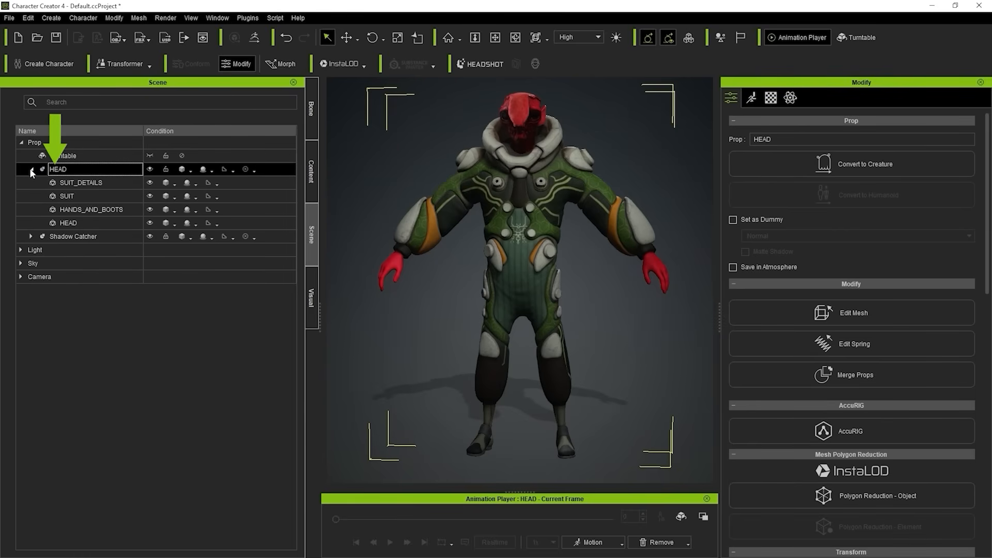
left_click(81, 181)
left_click(84, 195)
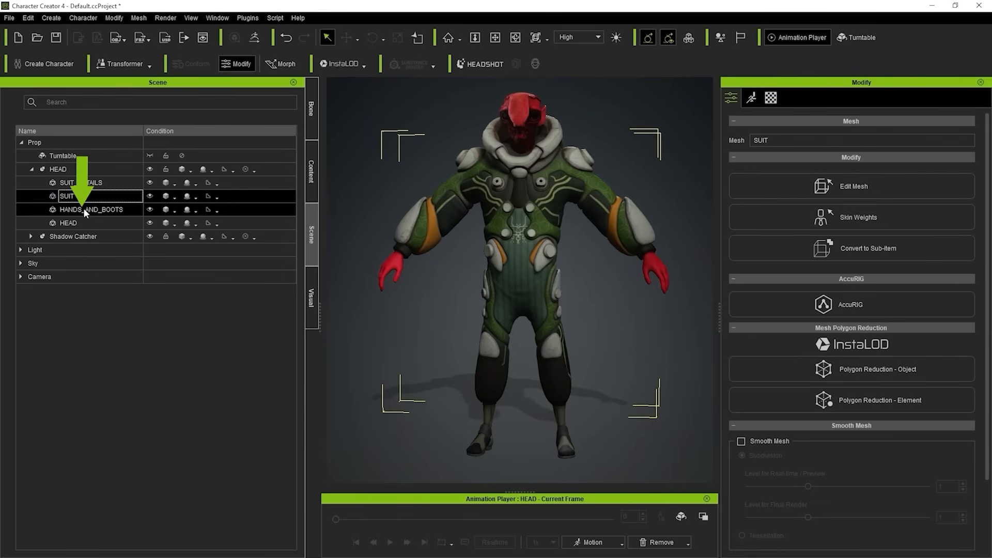
left_click(83, 209)
left_click(82, 221)
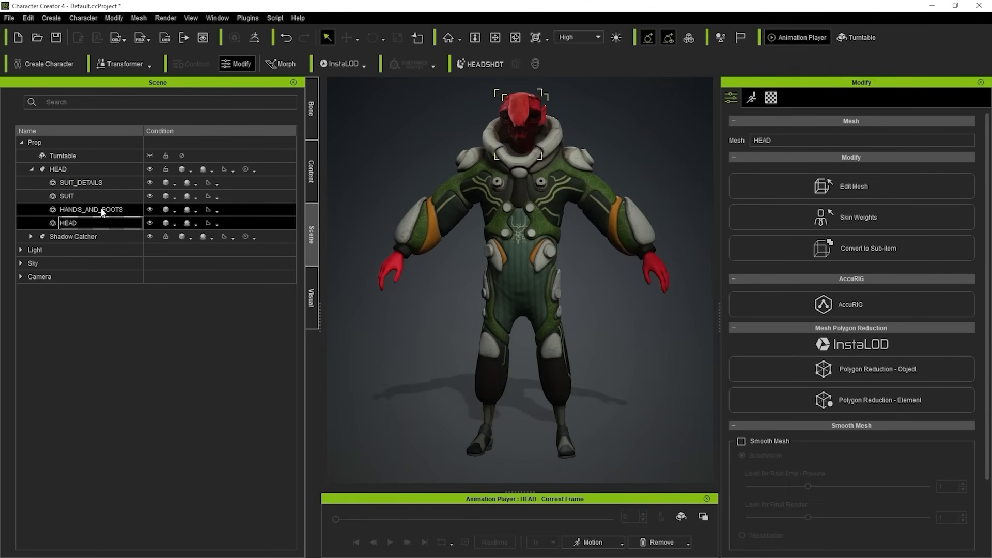
Hide and show the SUIT_DETAILS, SUIT and HANDS_AND_BOOTS meshes to inspect the character's separate parts.
left_click(149, 182)
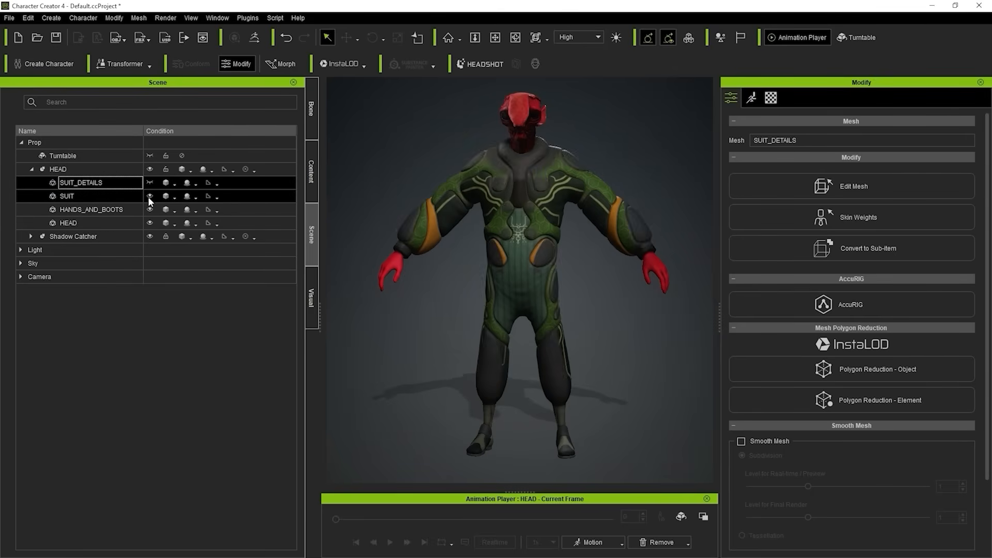
left_click(149, 196)
left_click(149, 209)
left_click(148, 210)
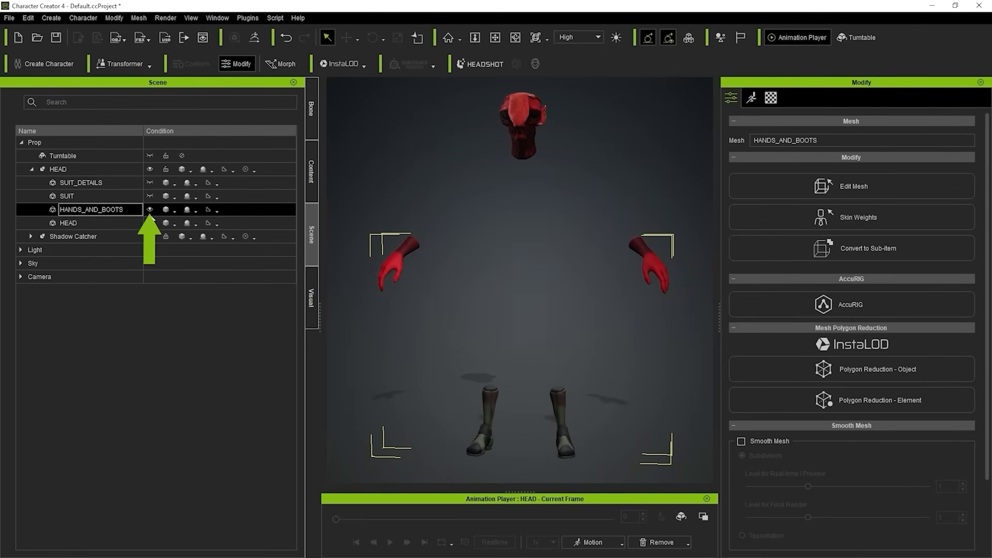
left_click(150, 223)
left_click(150, 196)
left_click(152, 185)
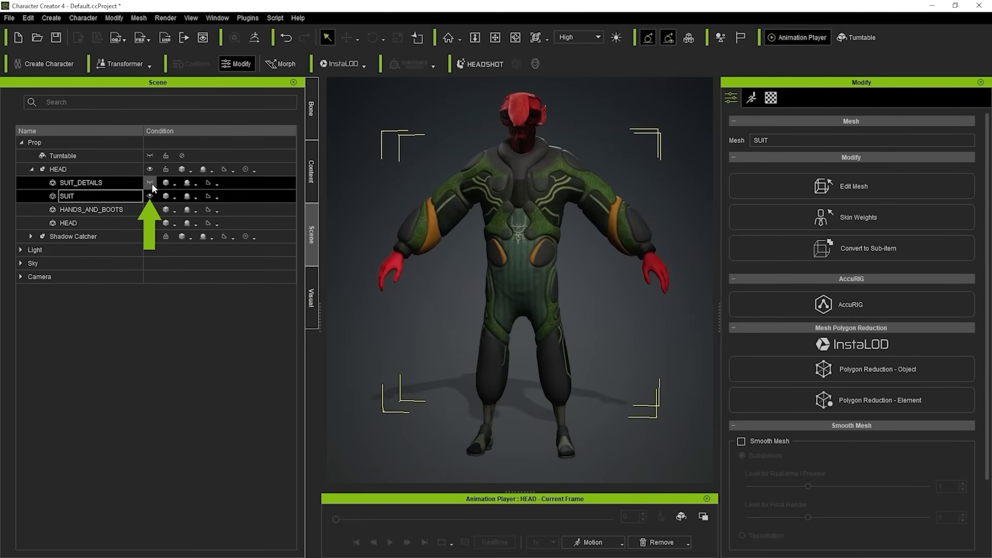
left_click(151, 182)
left_click(99, 186)
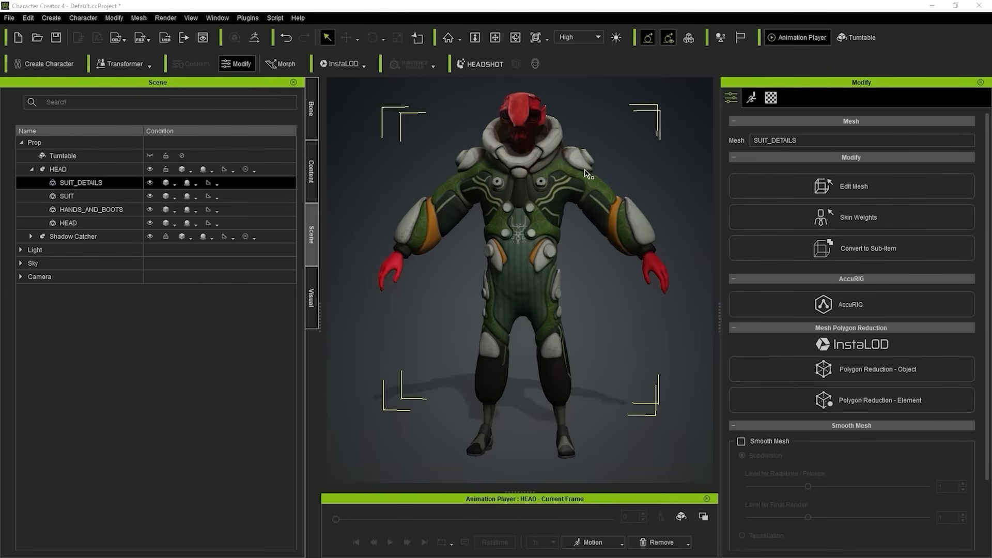
Select the HEAD mesh, close and reopen the Modify panel, and display the mesh's material and texture settings.
left_click(82, 225)
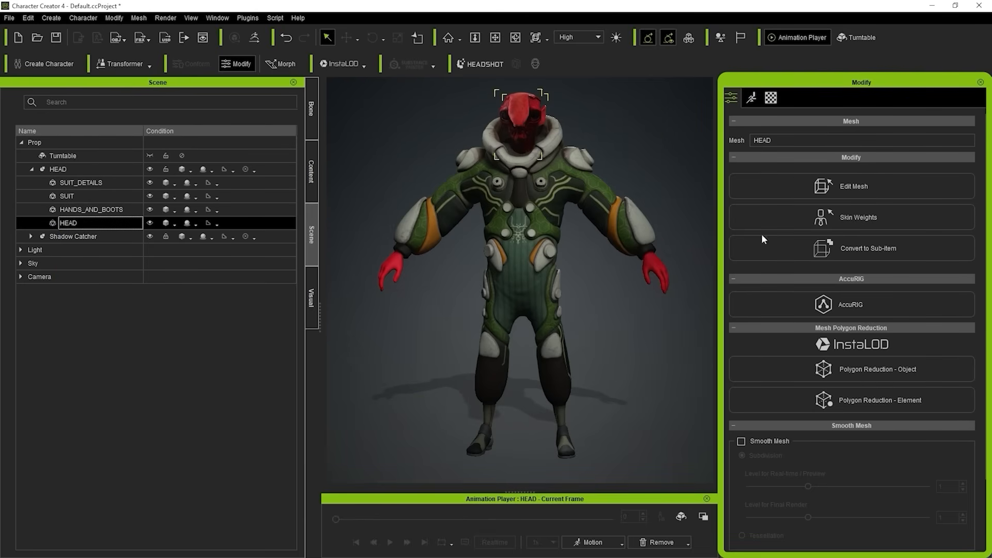
left_click(980, 82)
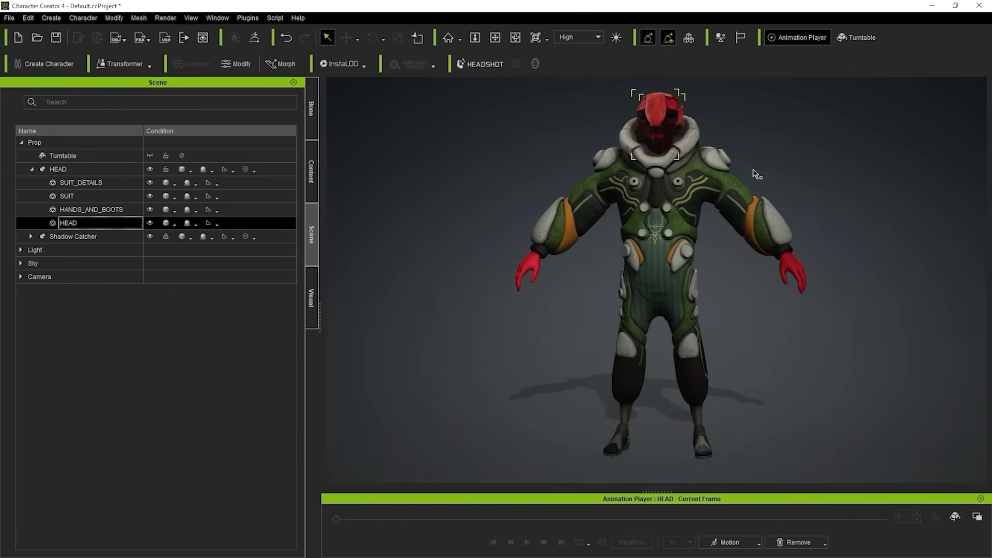
left_click(217, 17)
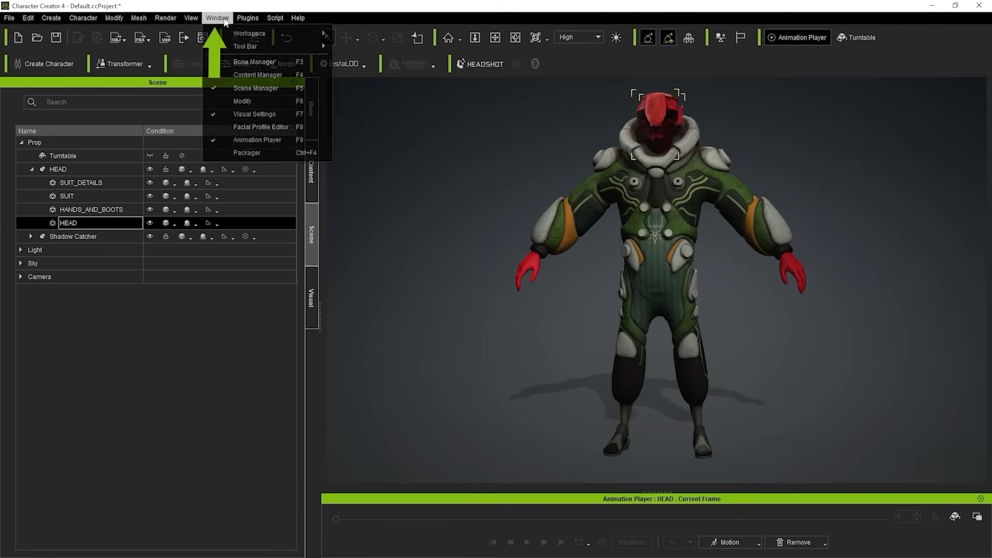
left_click(253, 101)
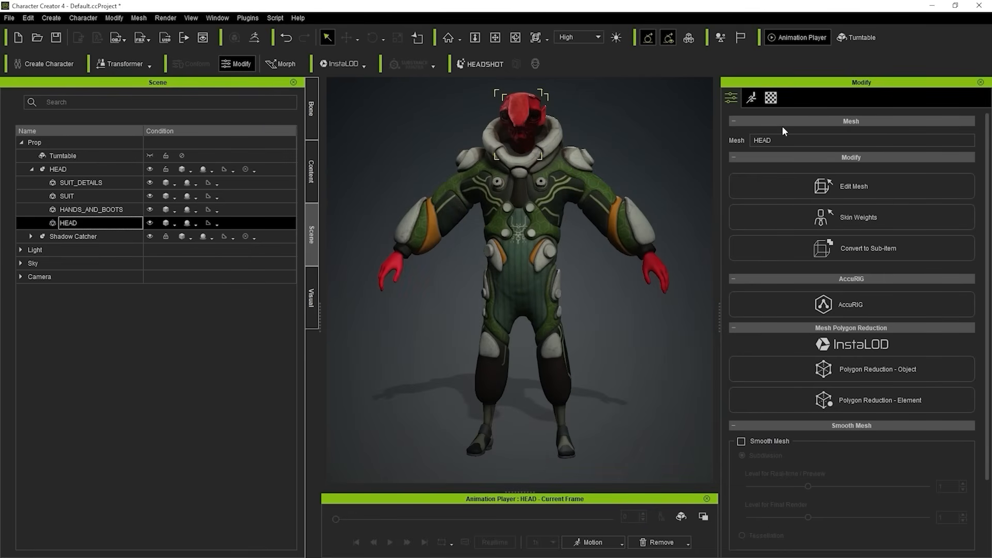
left_click(773, 99)
scroll(753, 194, "up", 5)
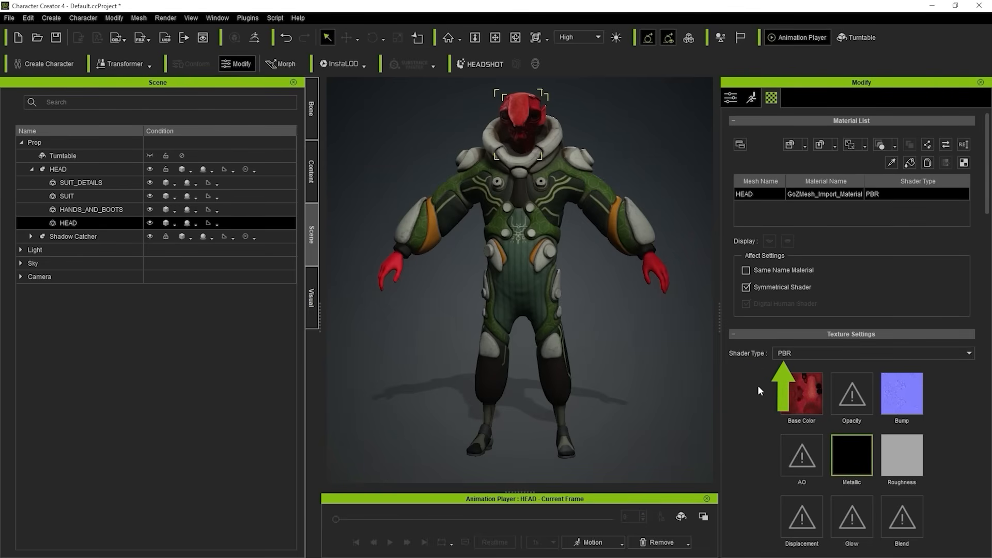
Select HEAD's Base Color channel and examine the head's color and surface detail up close from several angles.
scroll(759, 386, "down", 3)
left_click(794, 306)
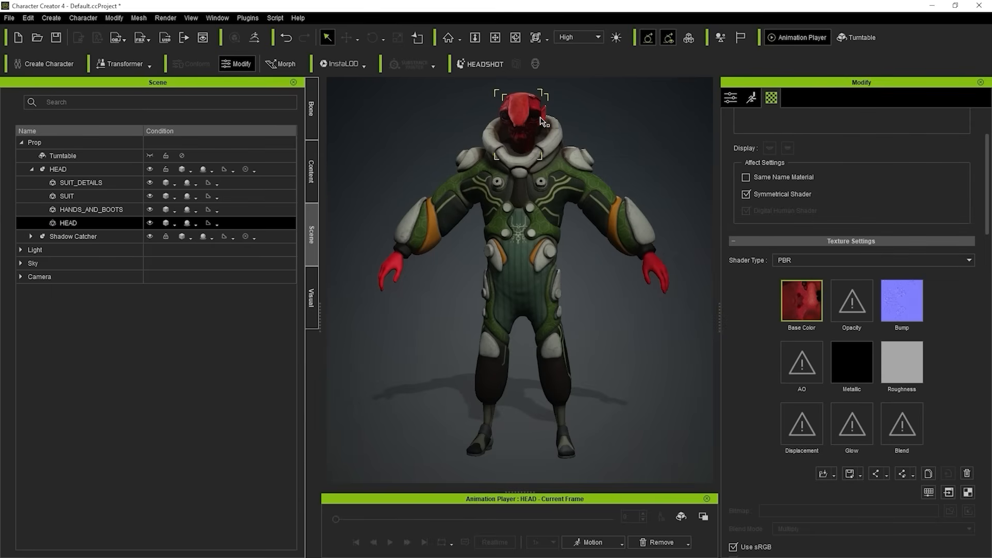
scroll(542, 129, "up", 3)
middle_click_drag(541, 126, 533, 233)
scroll(507, 226, "up", 4)
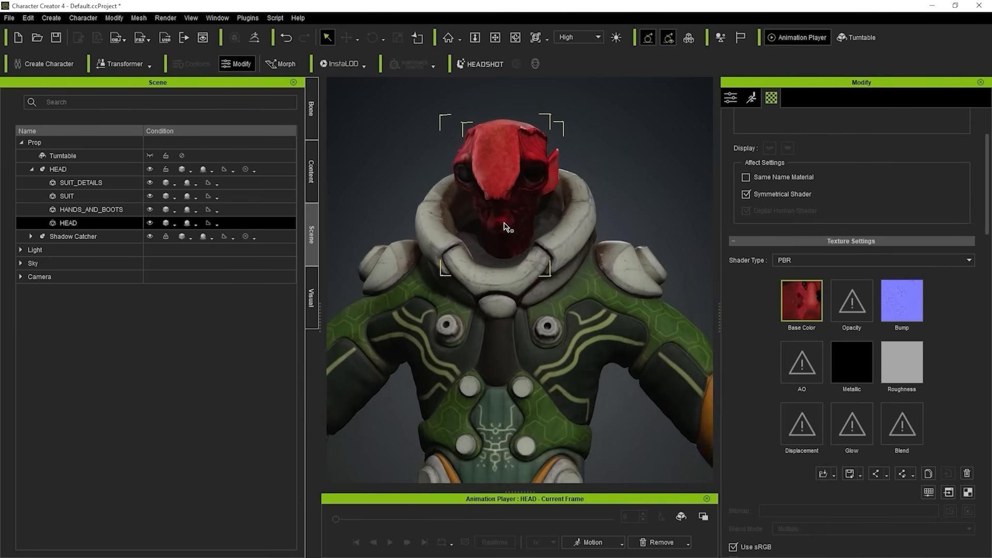
middle_click_drag(523, 187, 534, 225)
scroll(532, 222, "up", 3)
right_click_drag(533, 204, 622, 239)
scroll(579, 192, "up", 3)
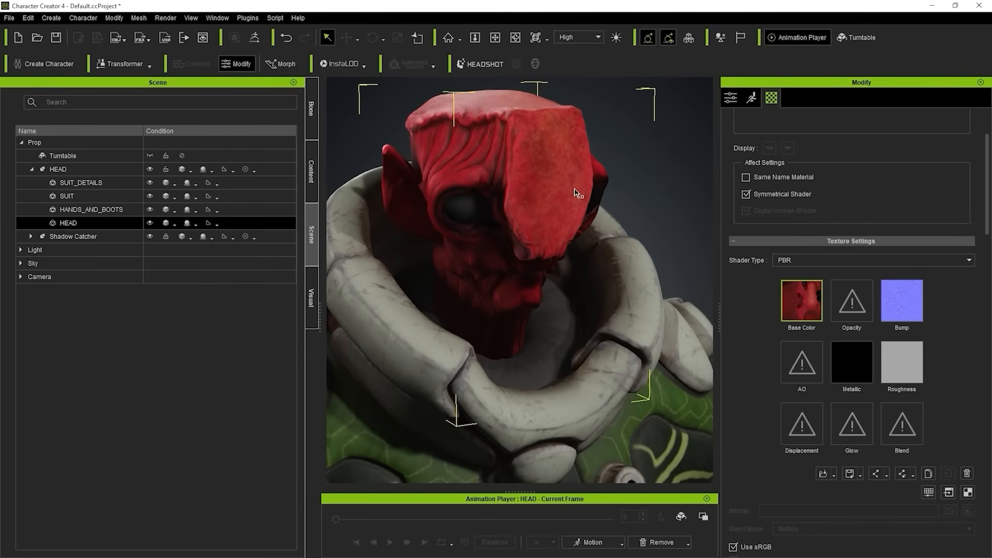
middle_click_drag(536, 211, 540, 217)
mouse_move(541, 217)
right_mouse_down()
mouse_move(640, 151)
mouse_move(569, 181)
mouse_move(574, 191)
mouse_move(582, 197)
mouse_move(594, 170)
right_mouse_up()
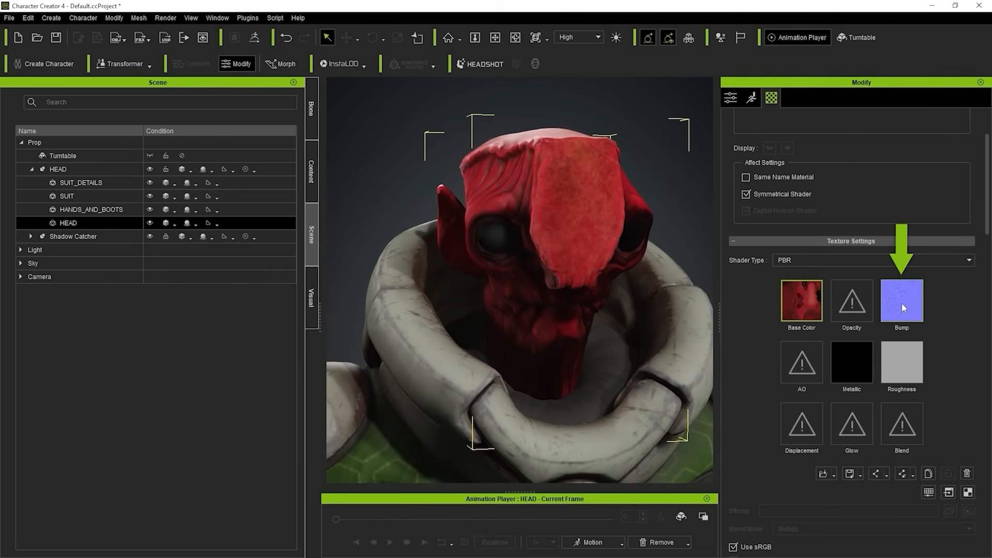
middle_click_drag(502, 295, 486, 276)
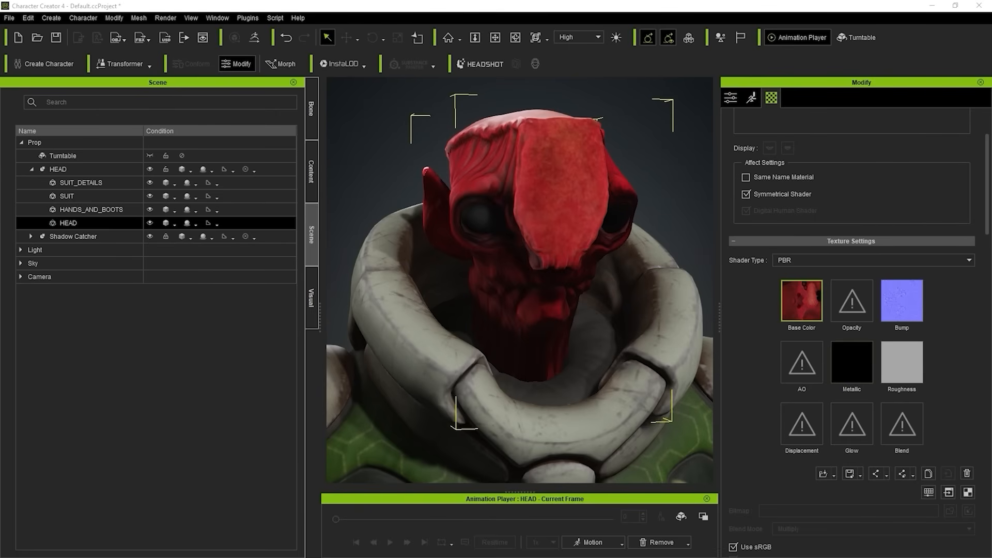
Load the head's normal map into HEAD's Bump channel as the Normal input type and inspect the surface detail from several angles.
left_click_drag(978, 203, 900, 306)
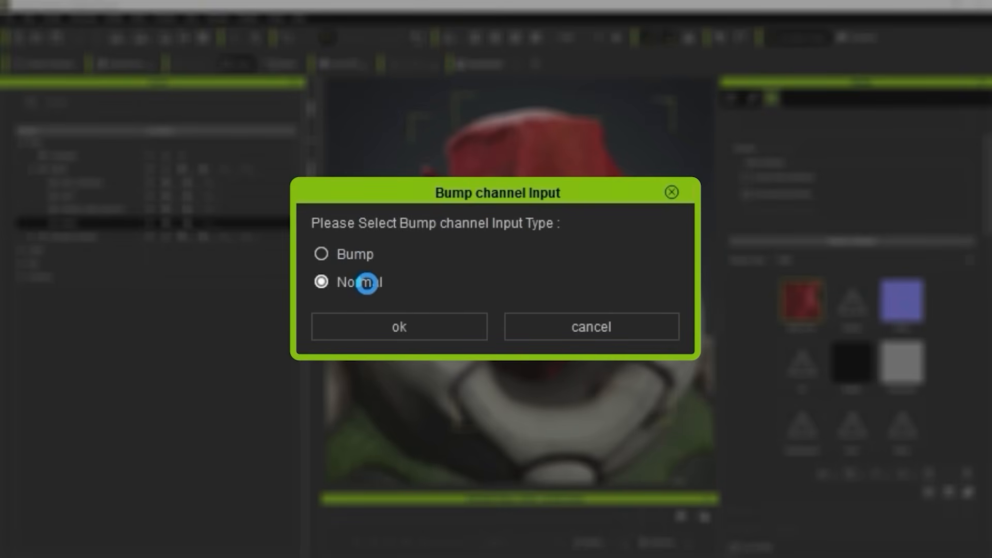
left_click(416, 331)
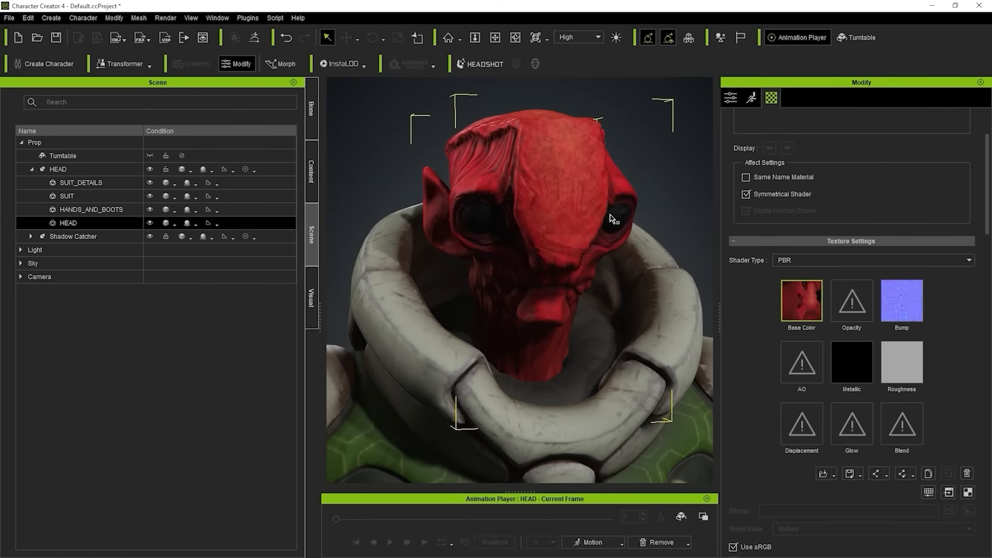
right_click_drag(609, 195, 499, 210)
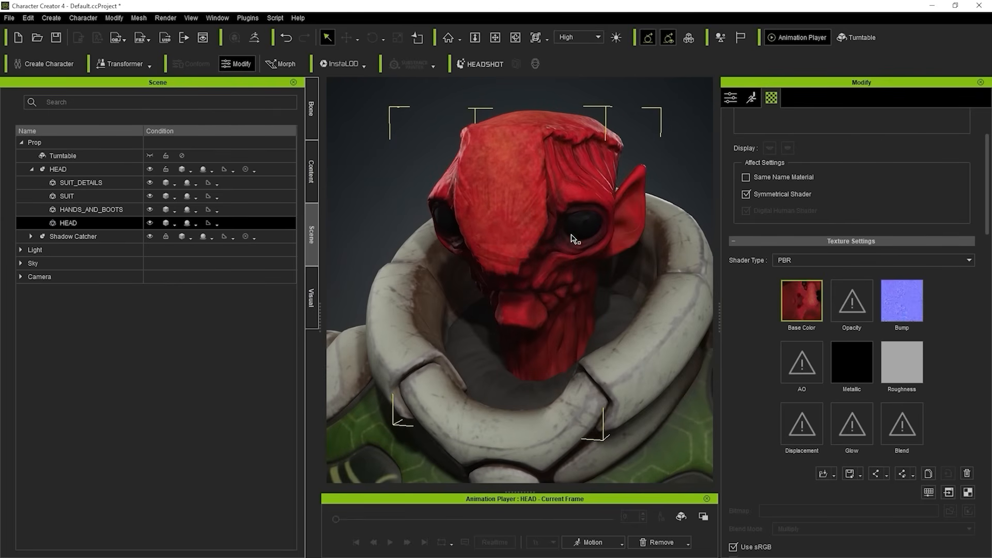
scroll(534, 267, "up", 10)
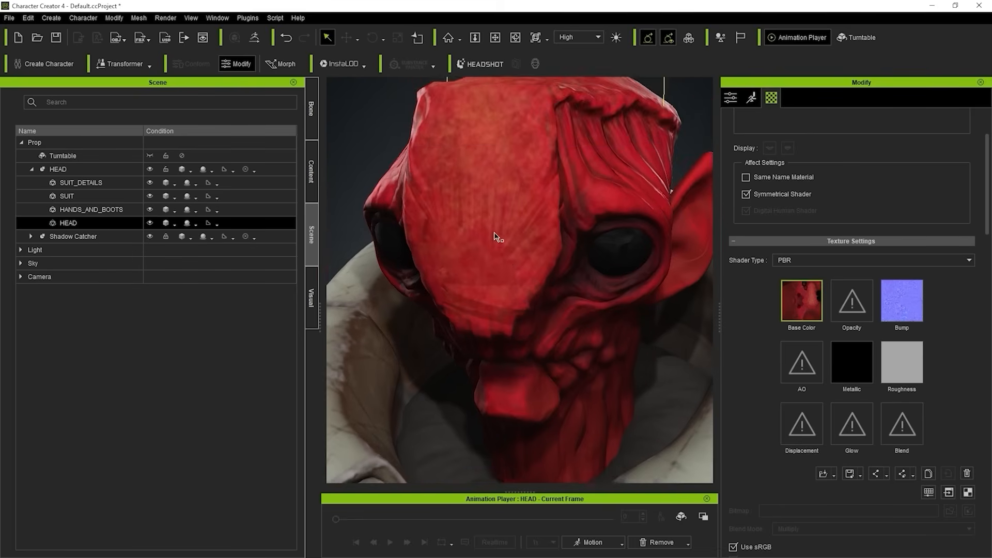
scroll(486, 195, "down", 3)
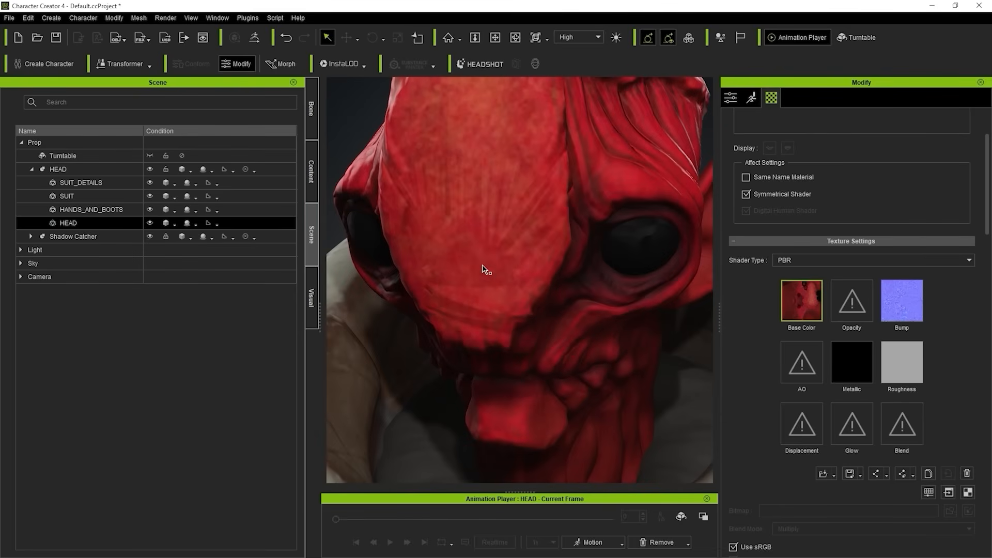
right_click_drag(440, 300, 577, 234)
scroll(574, 229, "down", 4)
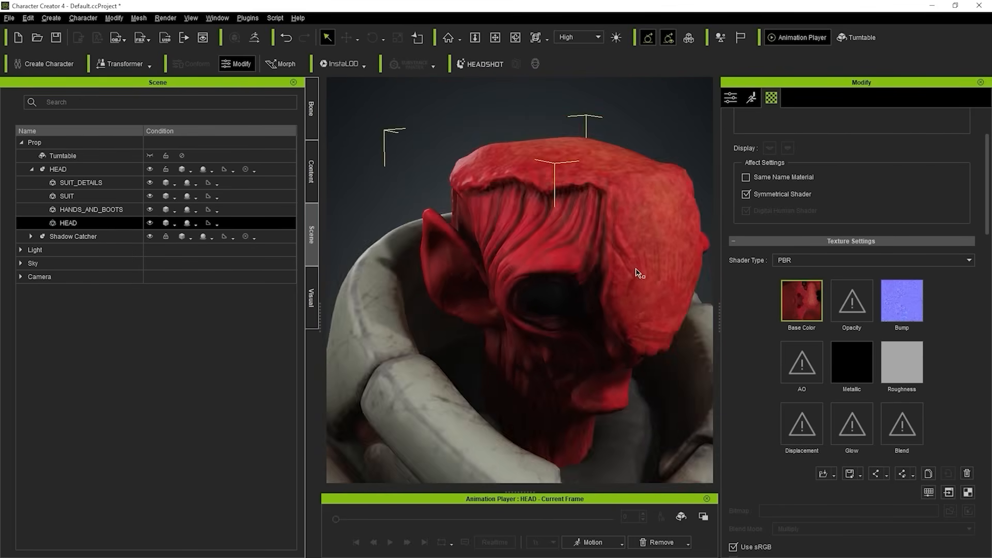
right_click_drag(636, 269, 487, 217)
scroll(512, 248, "up", 1)
middle_click_drag(522, 297, 547, 297)
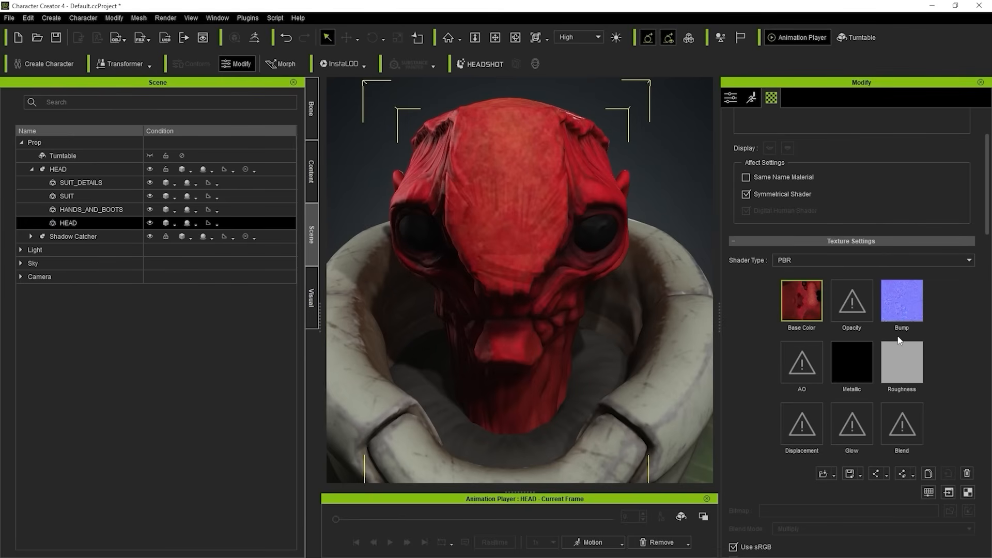
Flip the Bump channel's texture vertically in its UV settings and check the head's relief from the front and side.
left_click(901, 296)
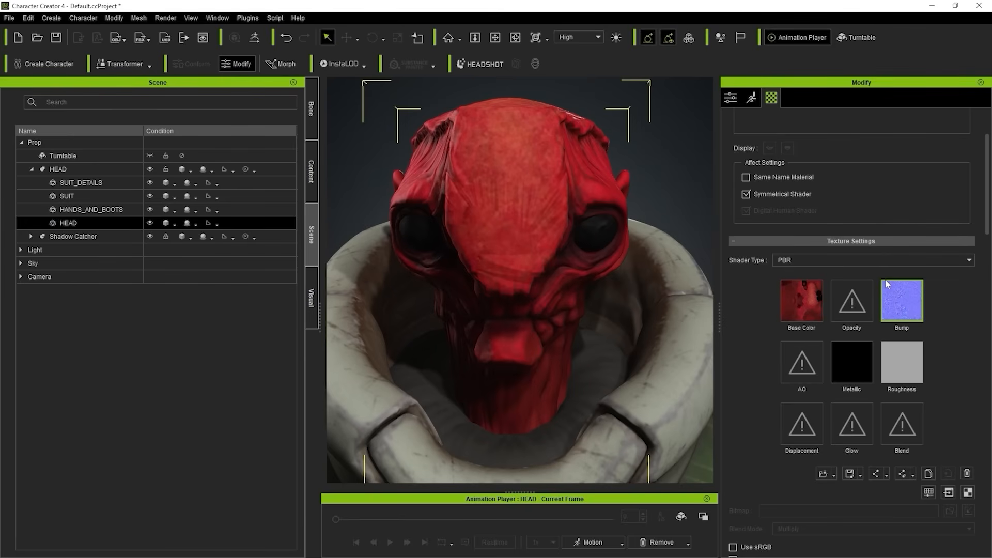
mouse_move(886, 282)
scroll(957, 327, "down", 6)
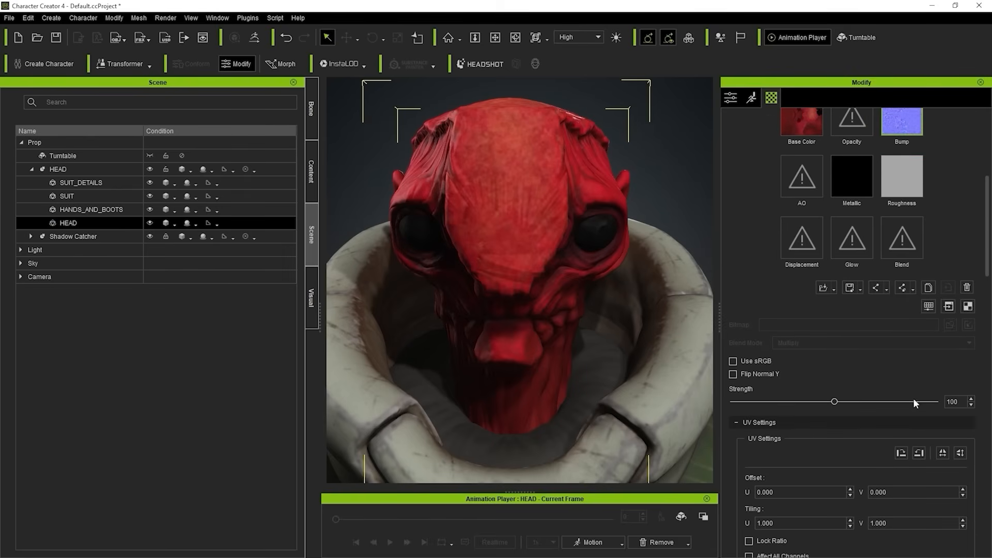
scroll(900, 401, "down", 1)
left_click(757, 391)
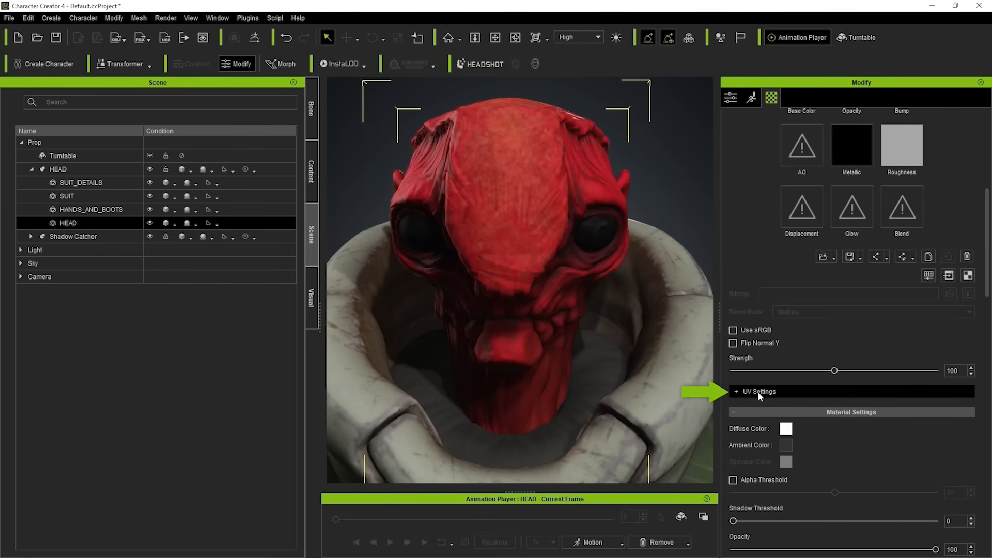
left_click(758, 392)
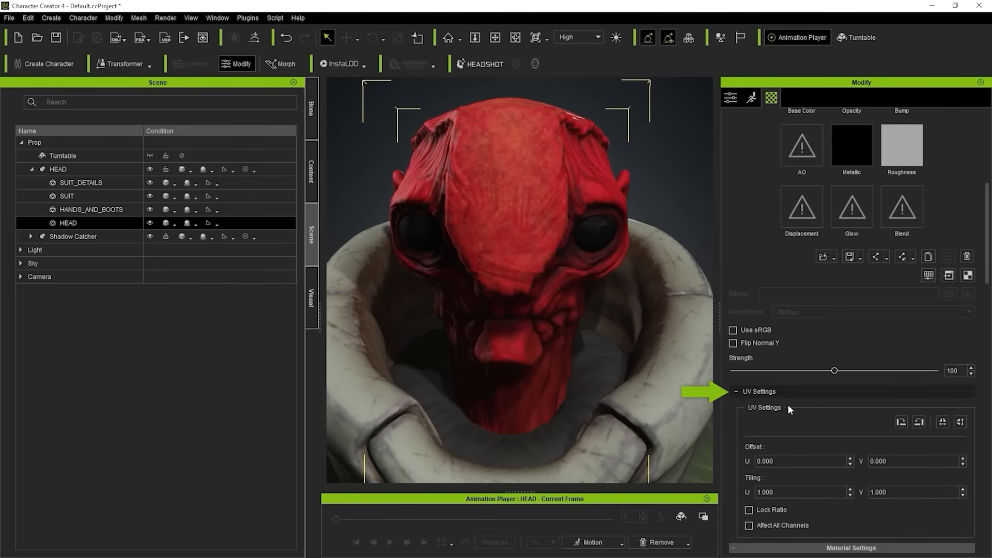
left_click(961, 423)
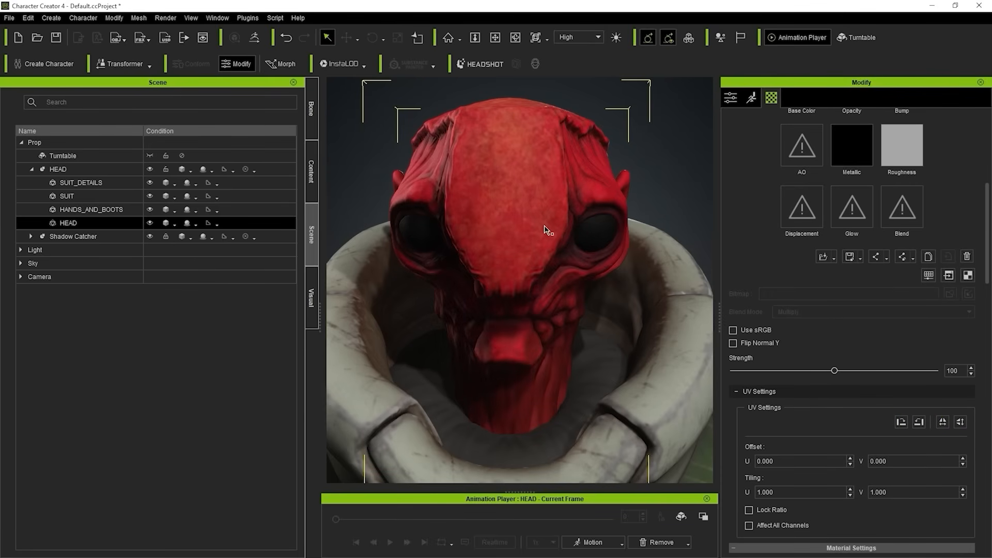
middle_click_drag(646, 205, 608, 182)
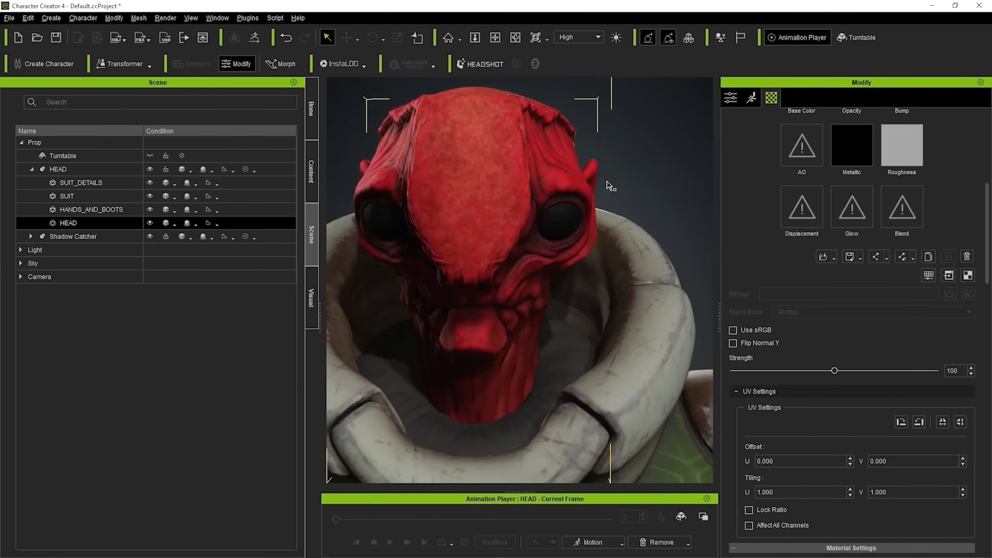
right_click_drag(611, 186, 536, 195)
middle_click_drag(536, 195, 532, 208)
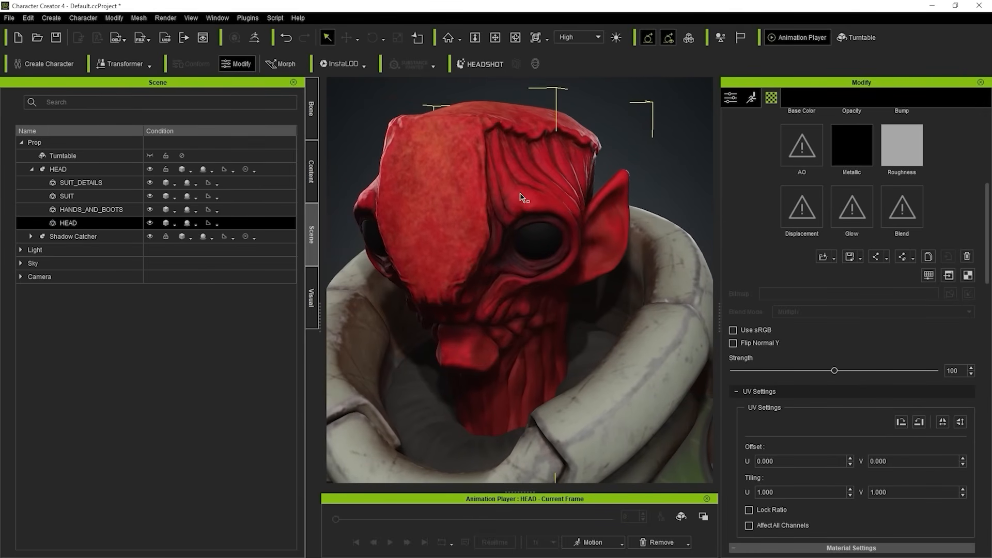
Enable Flip Normal Y for the Bump texture, toggling it off and on to compare the head's shading.
scroll(825, 227, "up", 1)
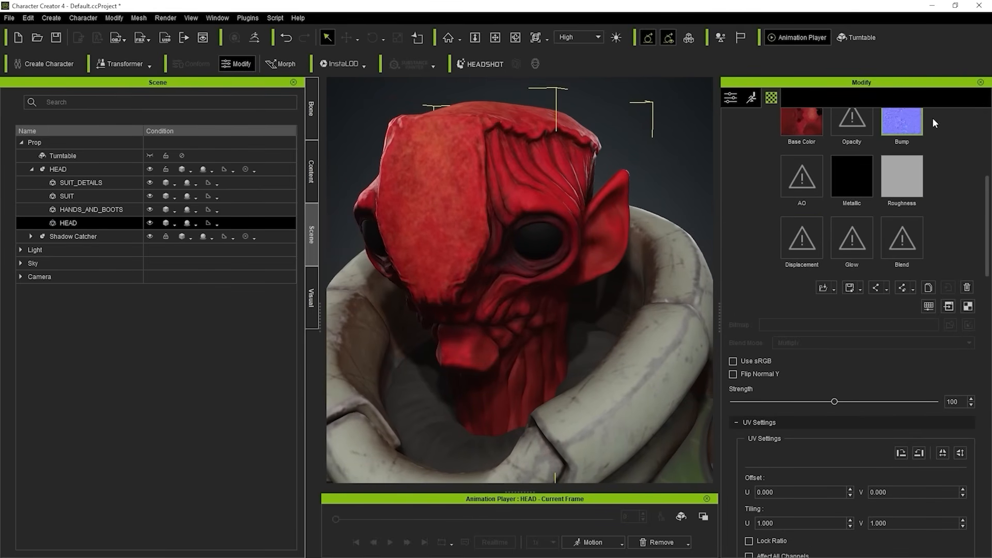
scroll(911, 145, "up", 1)
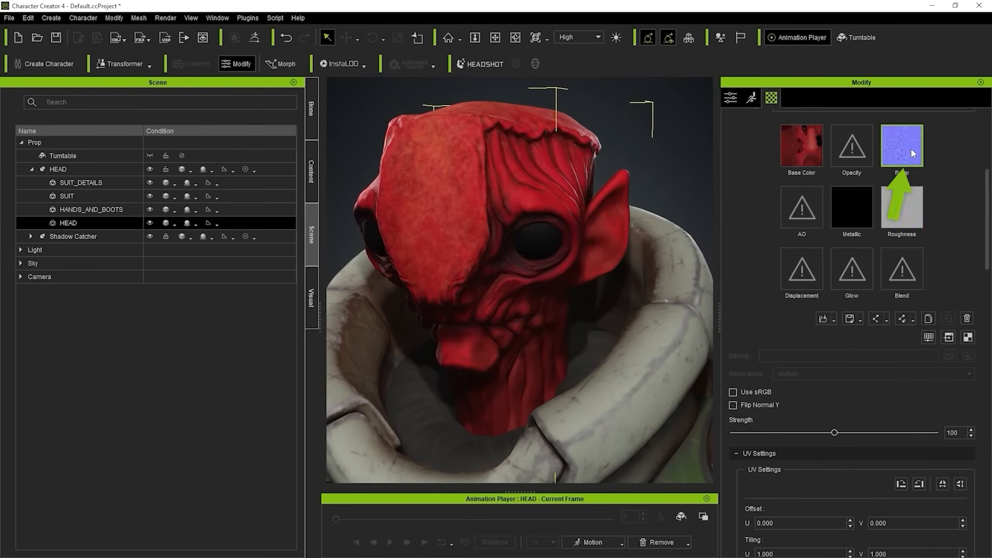
left_click(766, 406)
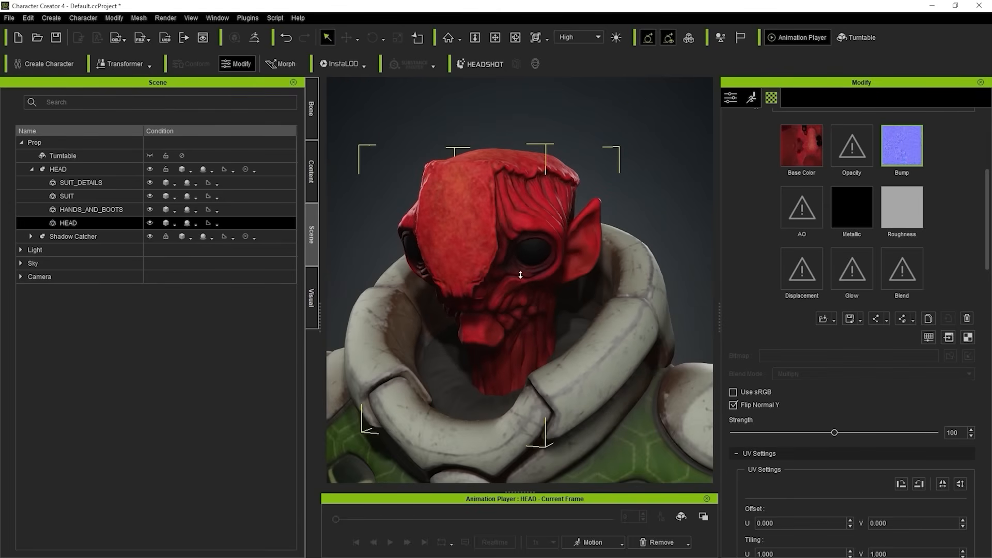
left_click_drag(615, 216, 538, 222)
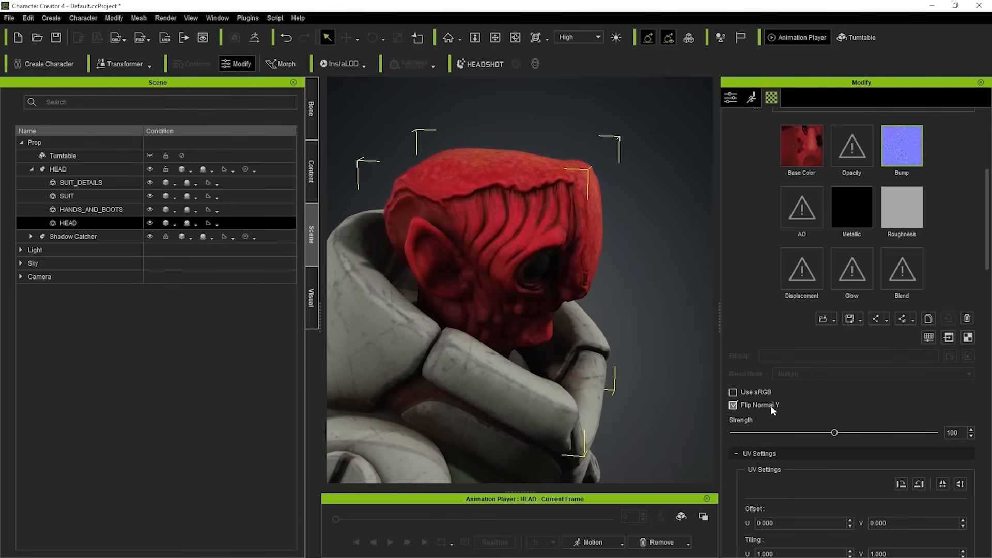
left_click(770, 405)
left_click(771, 405)
left_click_drag(505, 231, 534, 274)
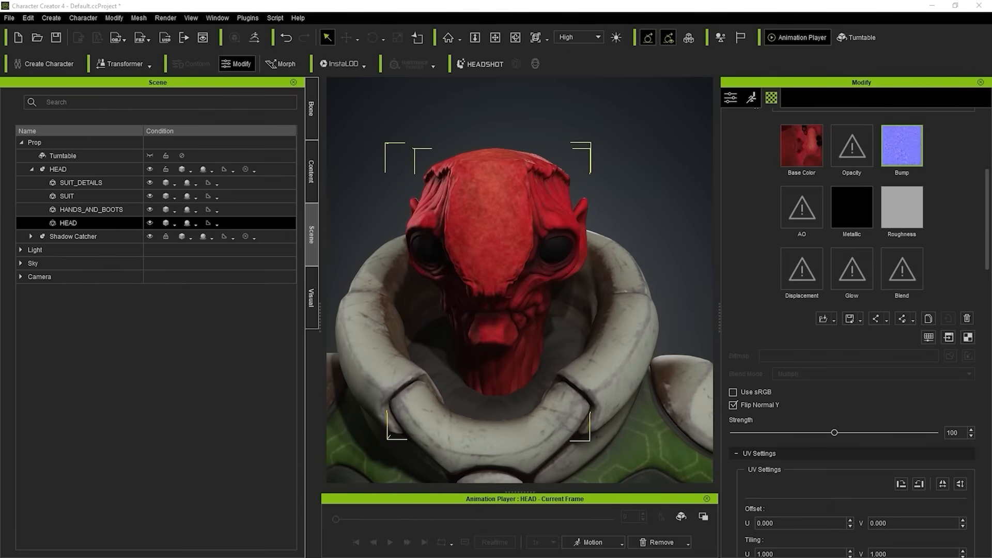
left_click_drag(608, 348, 535, 232)
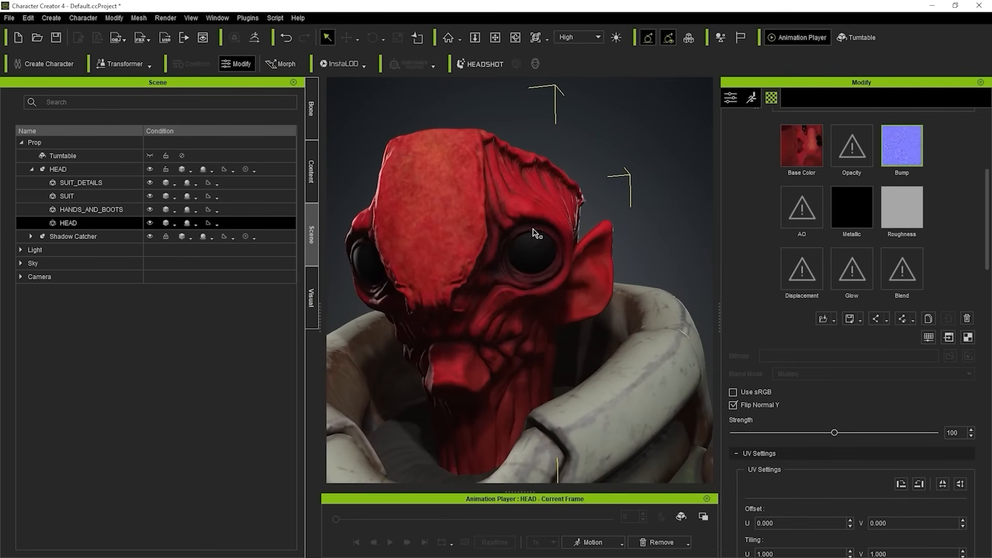
left_click_drag(548, 291, 549, 236)
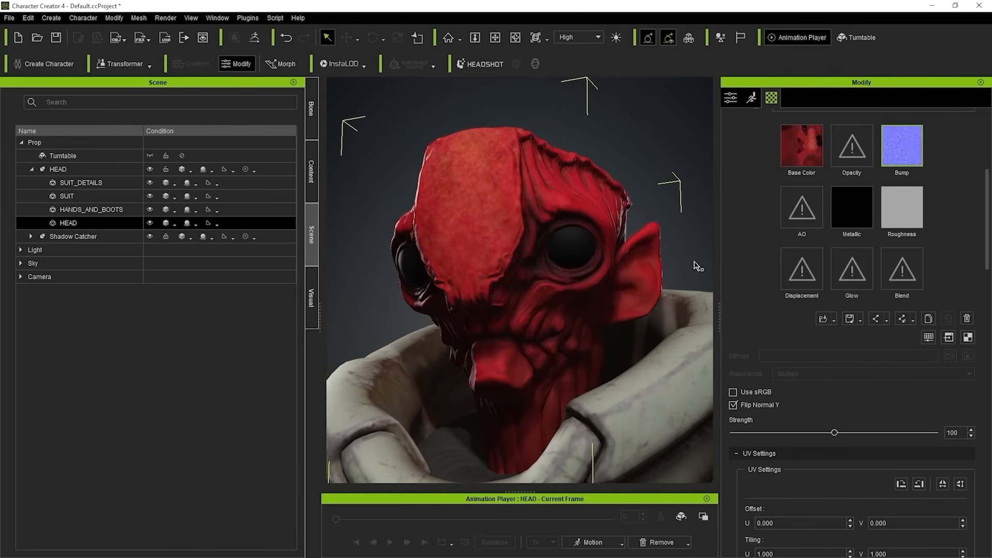
Load the head's roughness map into HEAD's Roughness channel and inspect the skin and eye highlights up close.
left_click_drag(991, 177, 895, 208)
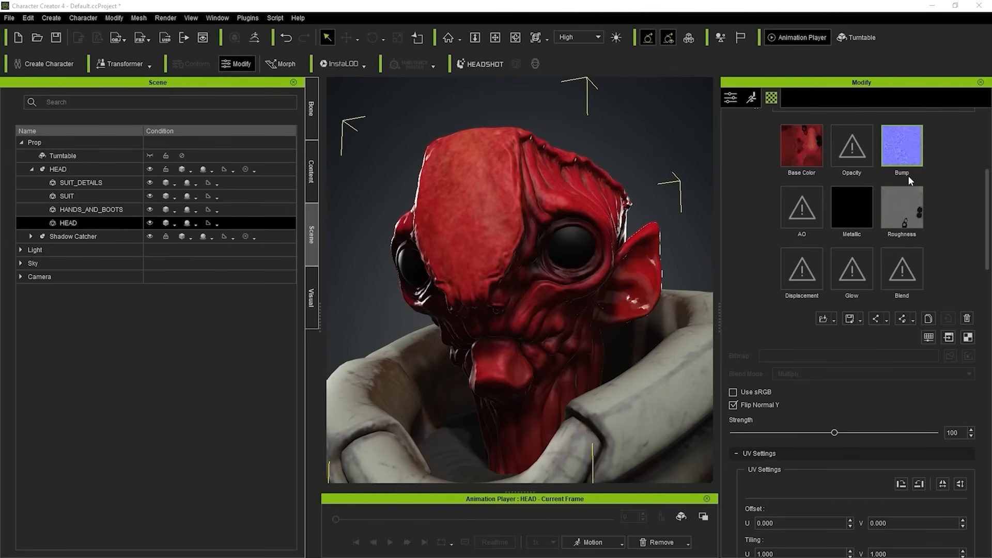
scroll(644, 261, "up", 6)
middle_click_drag(639, 236, 465, 213)
scroll(555, 155, "down", 2)
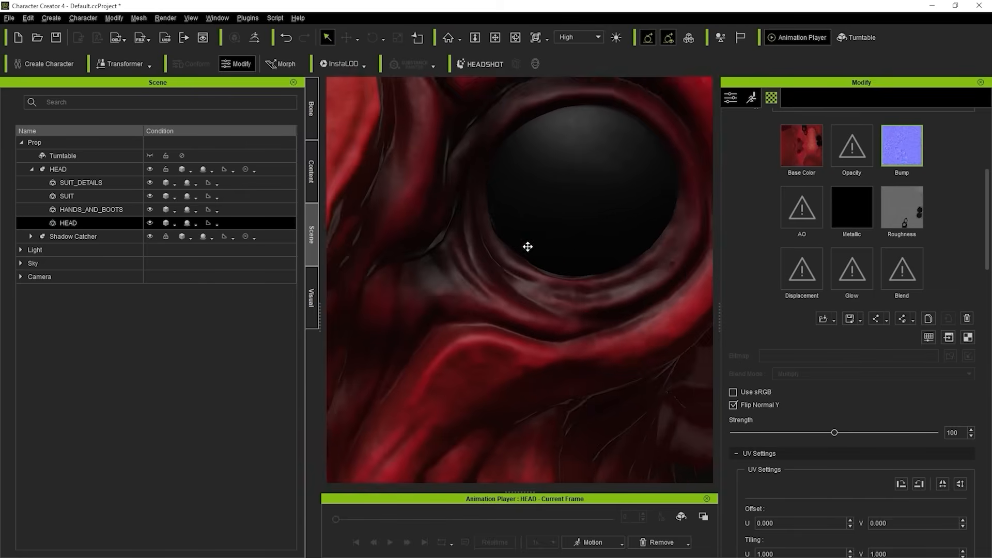
scroll(555, 160, "down", 5)
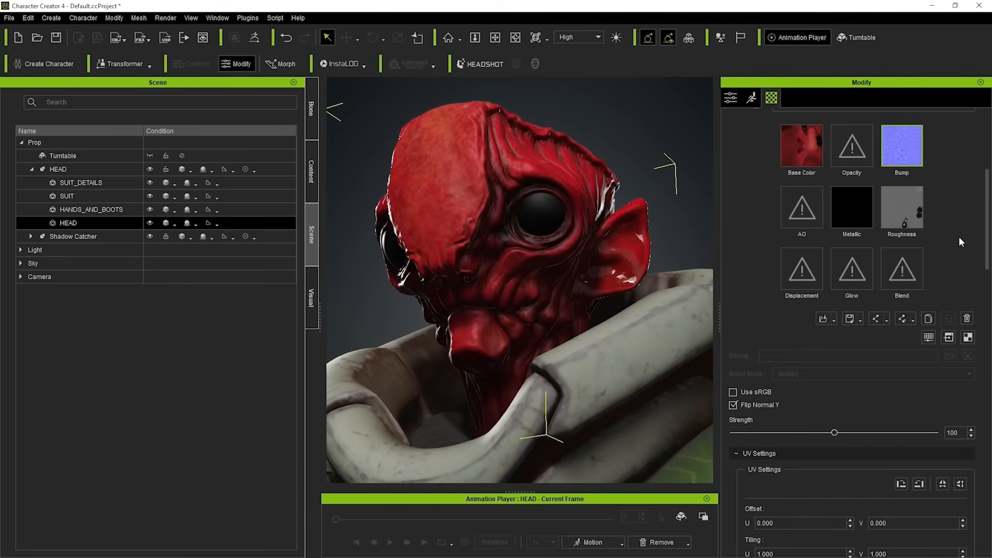
Flip the Roughness channel's texture vertically in its UV settings and review the head together with the rest of the character.
left_click(908, 206)
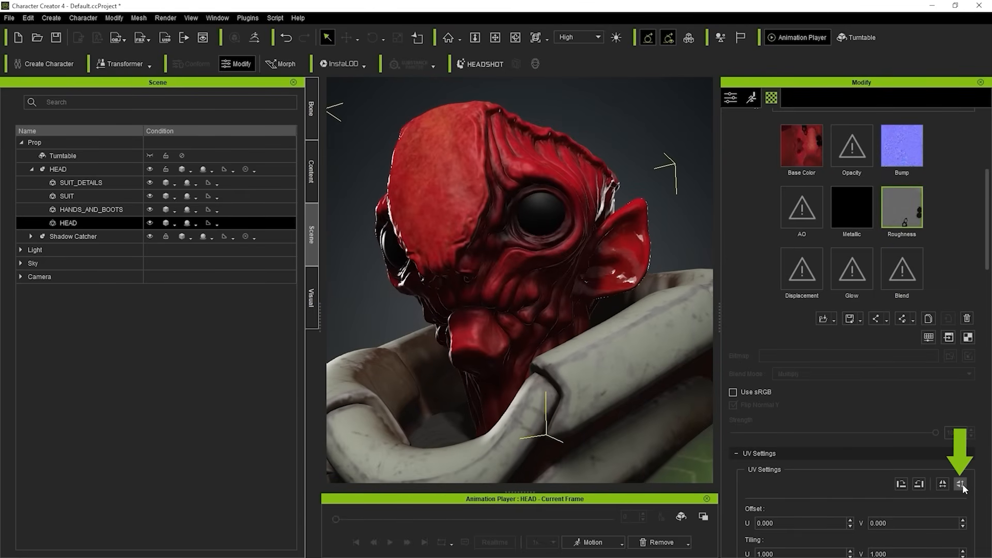
right_click_drag(517, 194, 627, 293)
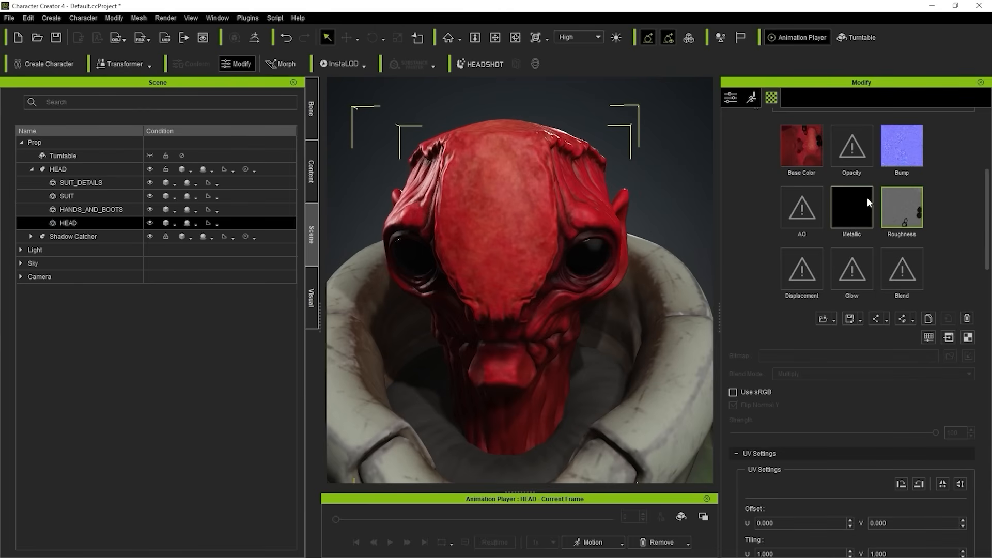
scroll(611, 291, "down", 5)
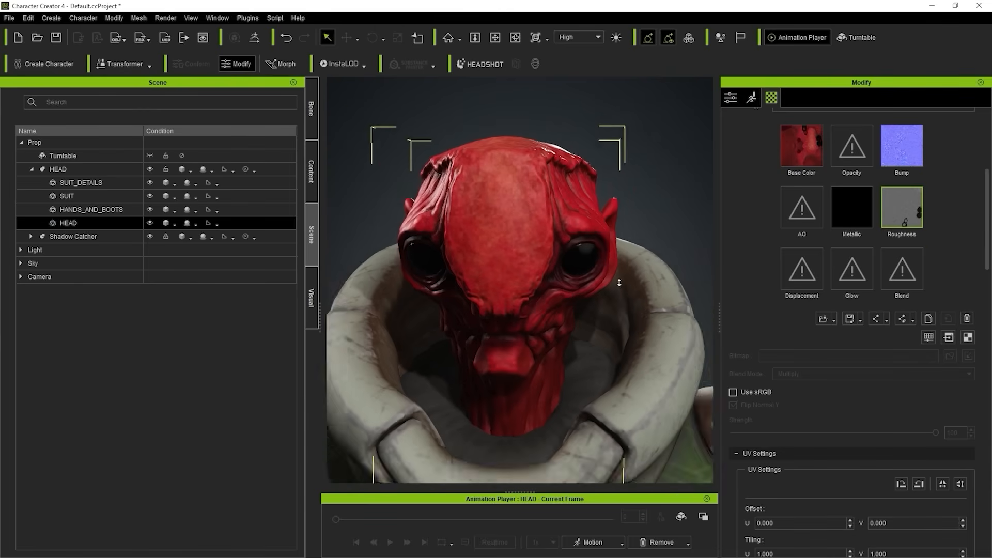
scroll(600, 233, "down", 4)
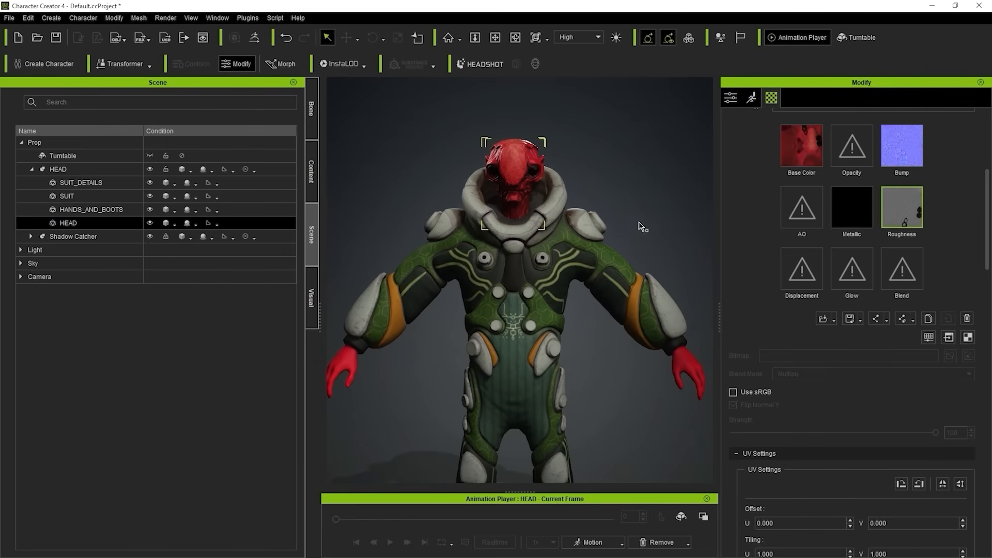
middle_click_drag(620, 196, 615, 162)
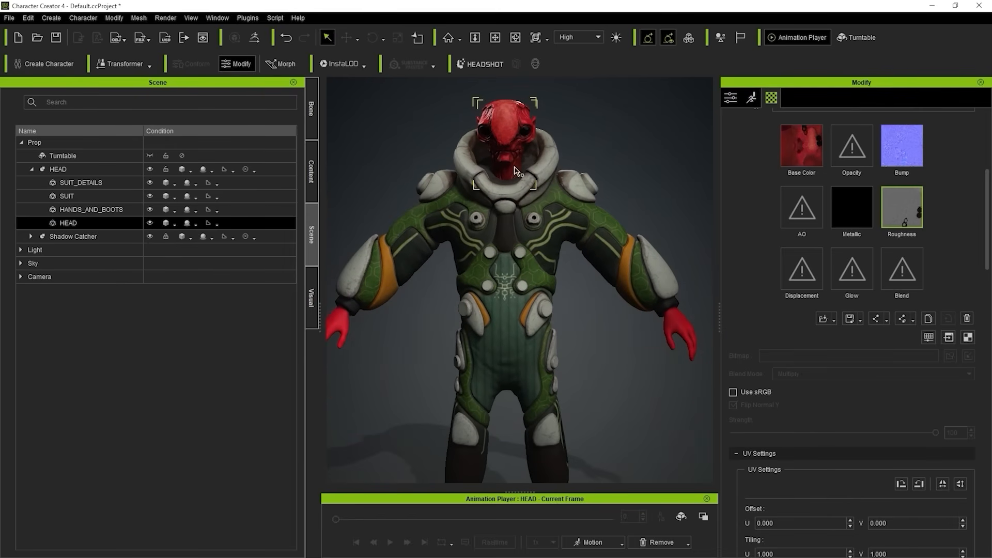
scroll(600, 294, "down", 2)
scroll(736, 360, "up", 5)
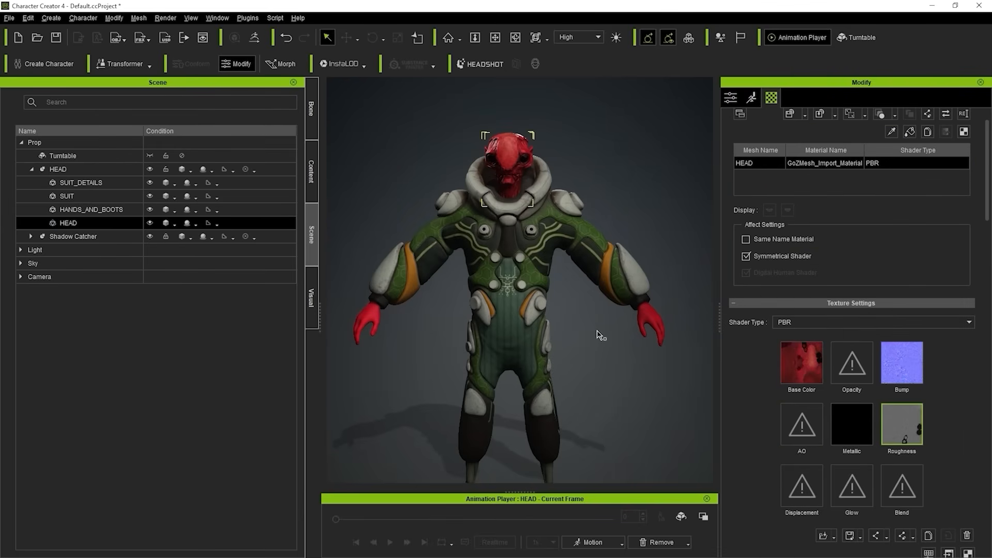
middle_click_drag(599, 335, 603, 322)
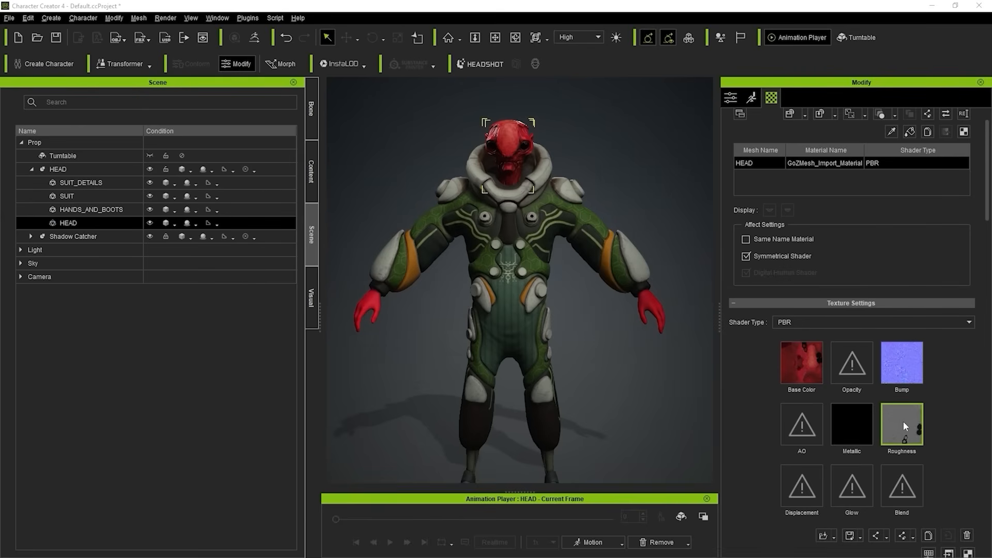
Examine the SUIT and SUIT_DETAILS surfaces up close, checking the chest, waist and both sleeves from several angles.
middle_click_drag(632, 305, 628, 306)
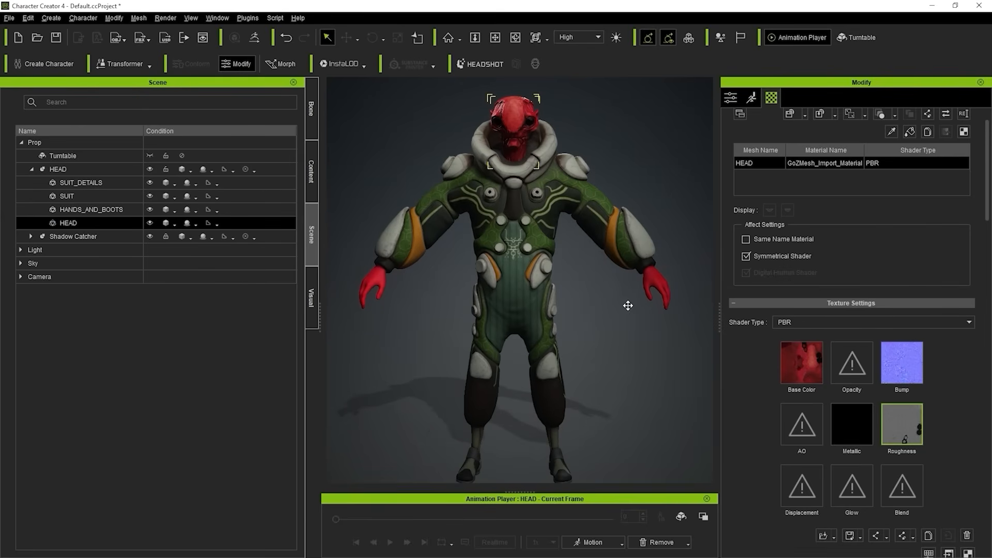
scroll(643, 330, "down", 2)
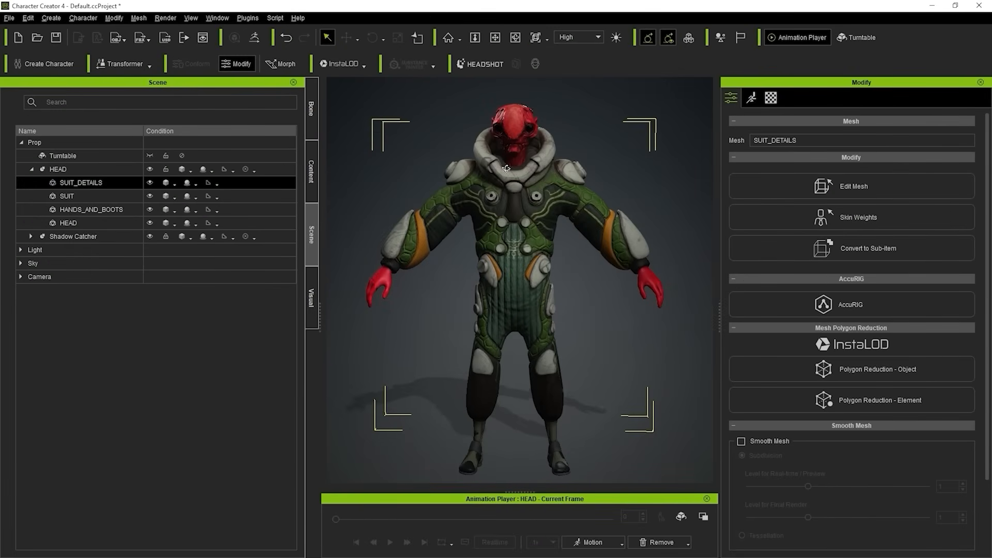
mouse_move(506, 169)
right_mouse_down()
mouse_move(618, 179)
mouse_move(508, 173)
right_mouse_up()
scroll(582, 210, "up", 3)
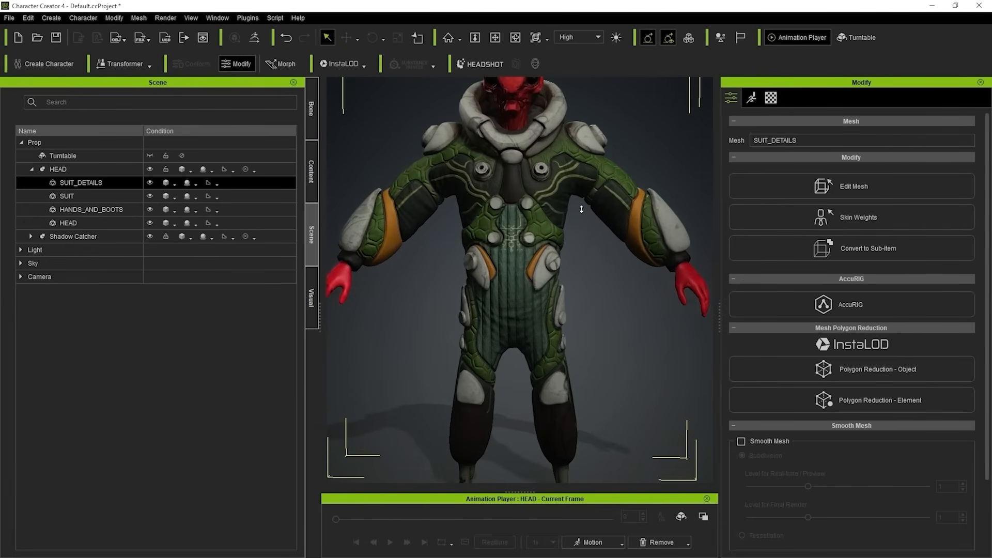
left_click(89, 197)
middle_click_drag(509, 218, 482, 307)
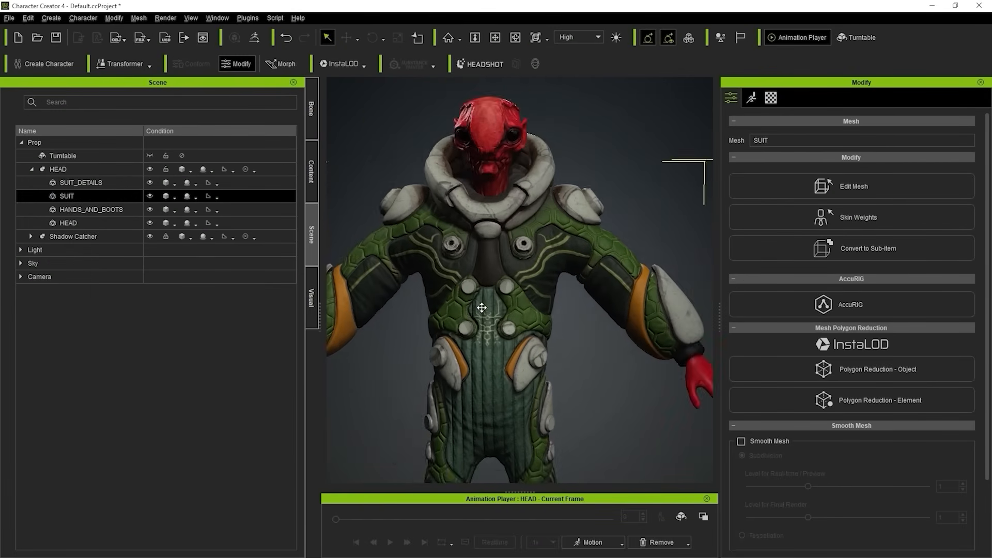
scroll(571, 224, "up", 4)
right_click_drag(598, 254, 475, 273)
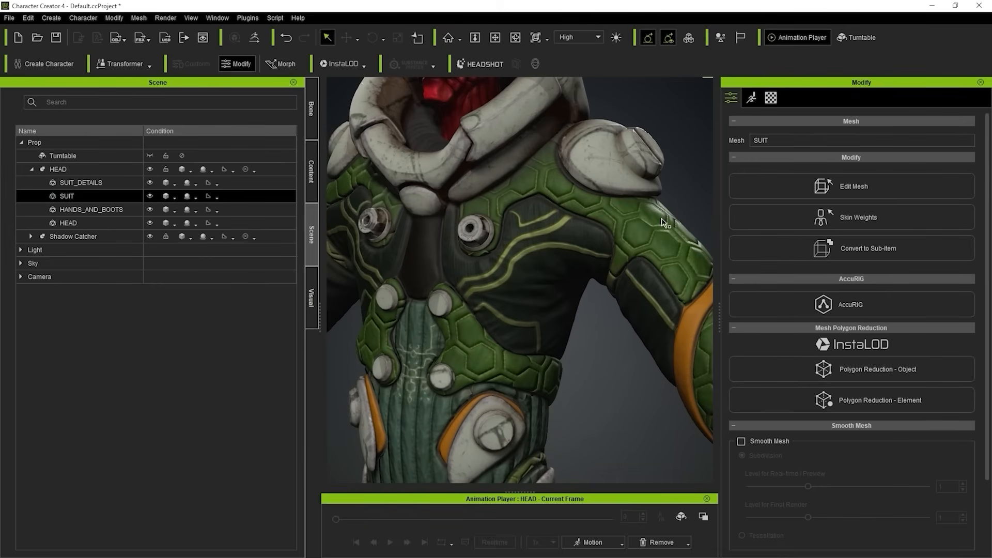
middle_click_drag(462, 340, 508, 201)
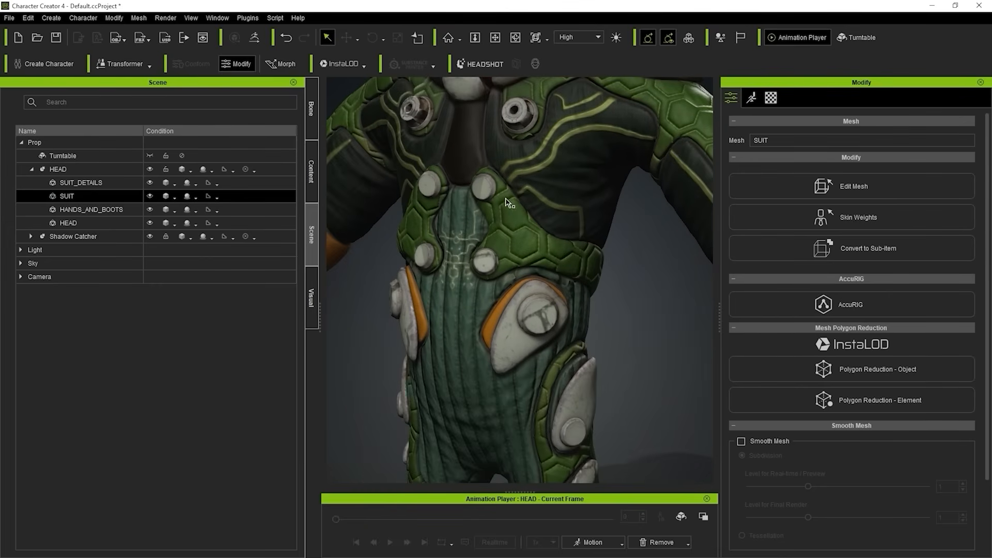
right_click_drag(501, 212, 610, 174)
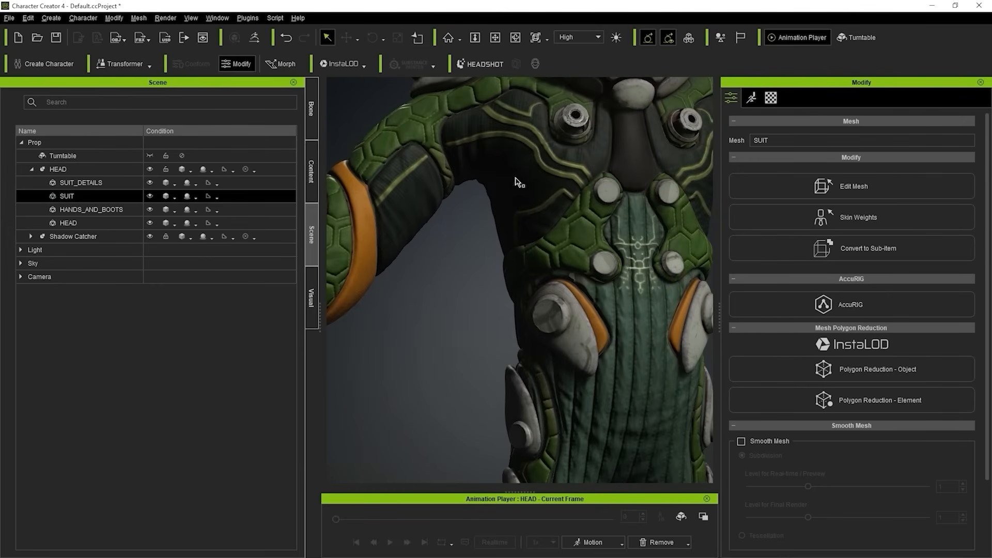
right_click_drag(520, 183, 653, 176)
right_click_drag(617, 208, 405, 203, "alt")
scroll(642, 222, "down", 3)
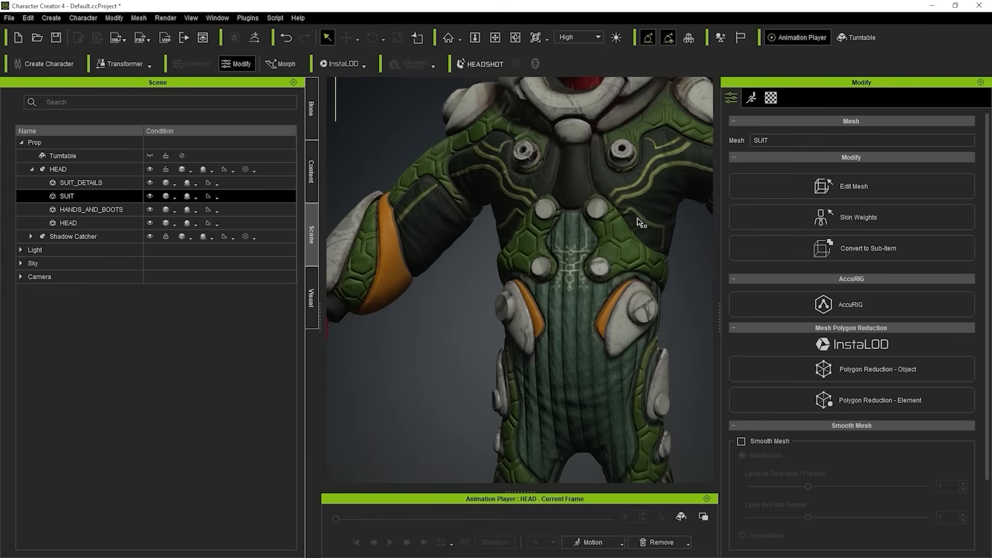
middle_click_drag(643, 221, 486, 283, "alt")
Flip SUIT_DETAILS' Metallic texture vertically in its UV settings, toggling the flip off and on to compare the shoulder pad's wear.
left_click(91, 184)
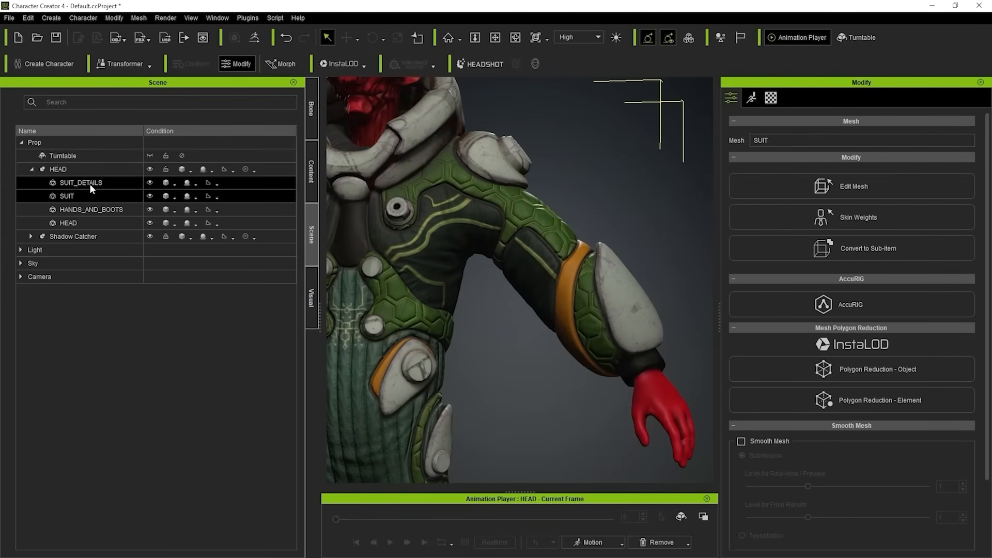
left_click(770, 98)
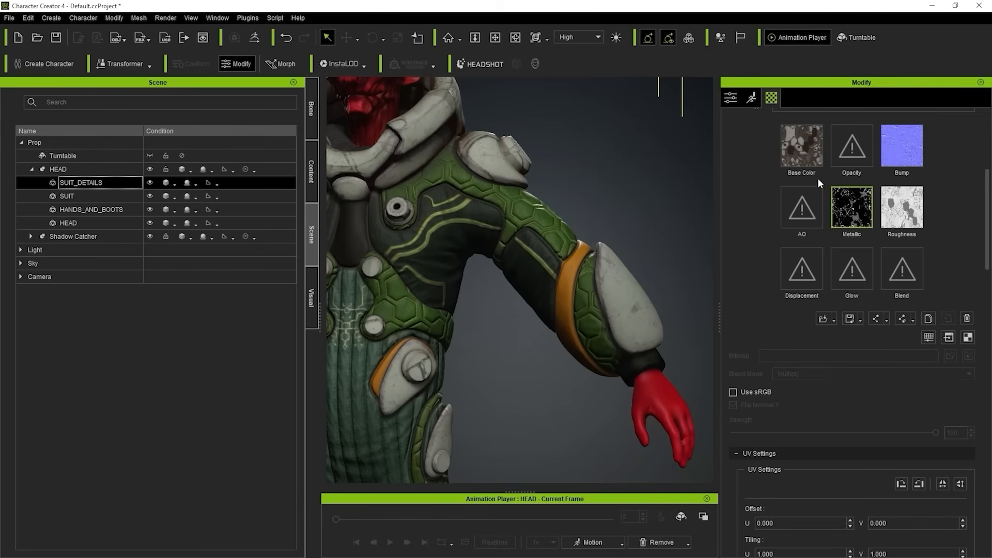
left_click(960, 486)
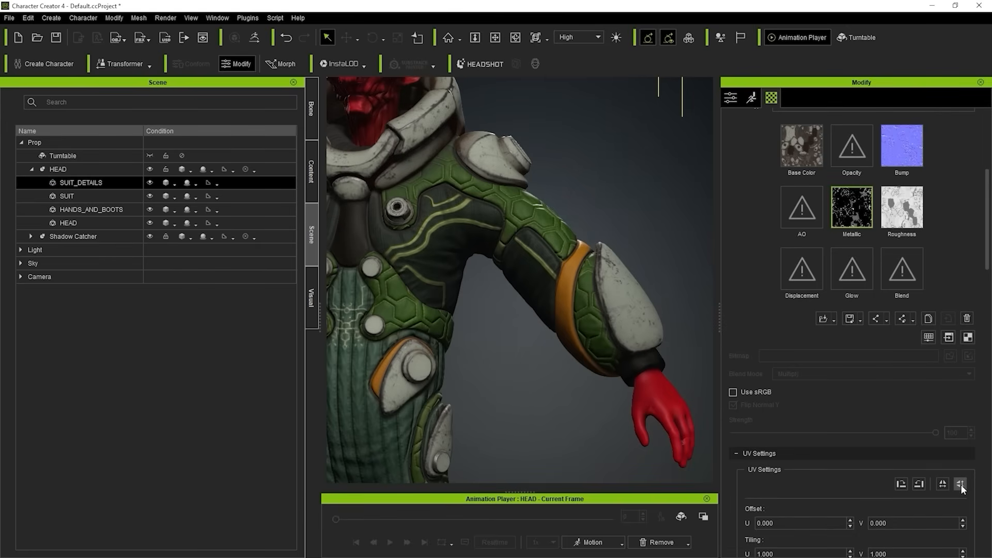
middle_click_drag(551, 213, 625, 337, "alt")
scroll(538, 259, "up", 5)
mouse_move(522, 253)
middle_mouse_down("alt")
mouse_move(394, 305)
mouse_move(419, 262)
middle_mouse_up("alt")
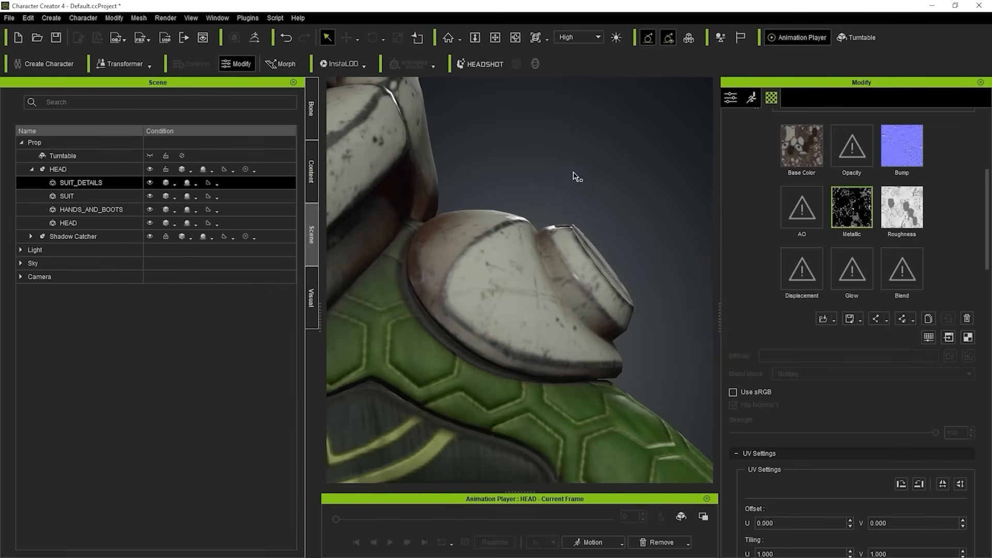
left_click(943, 485)
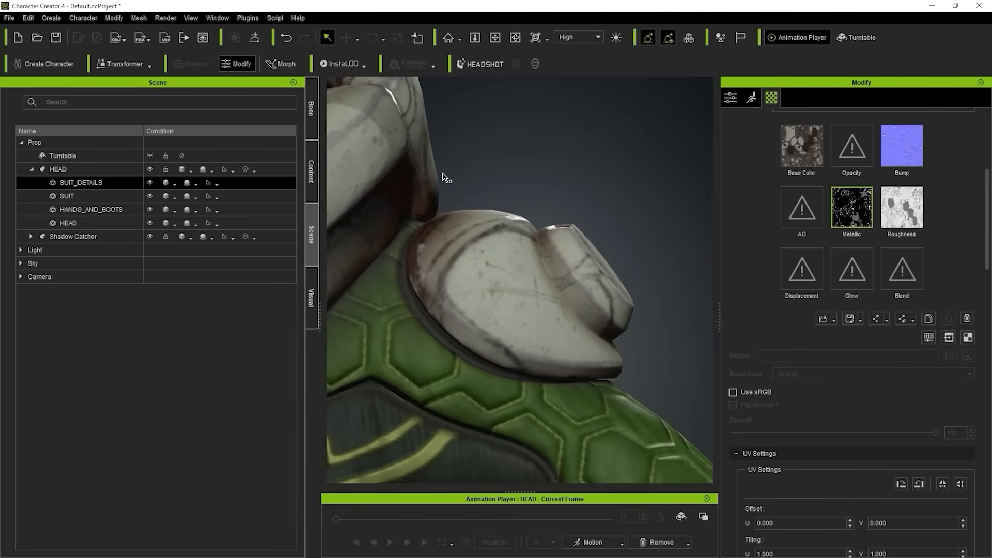
scroll(552, 210, "down", 3)
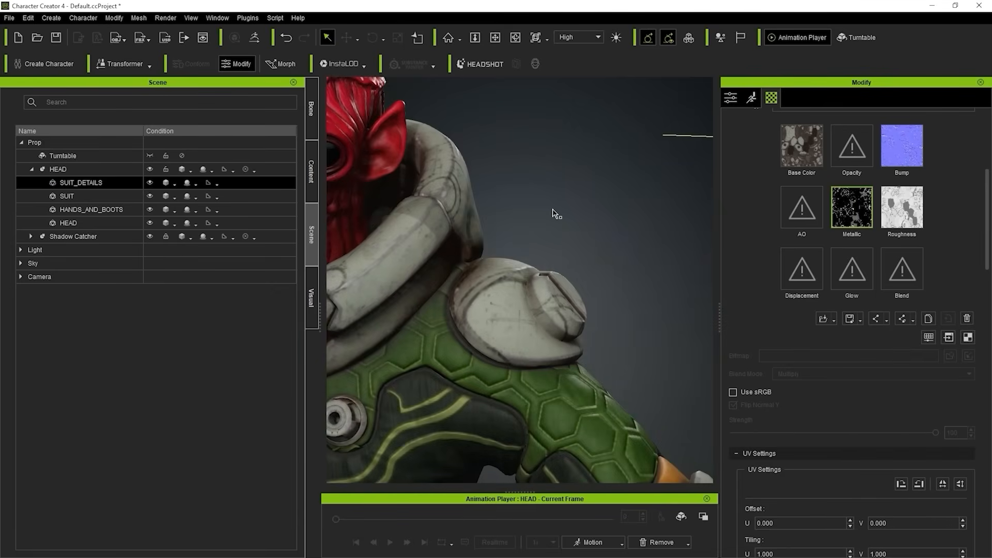
left_click(961, 484)
scroll(567, 281, "down", 7)
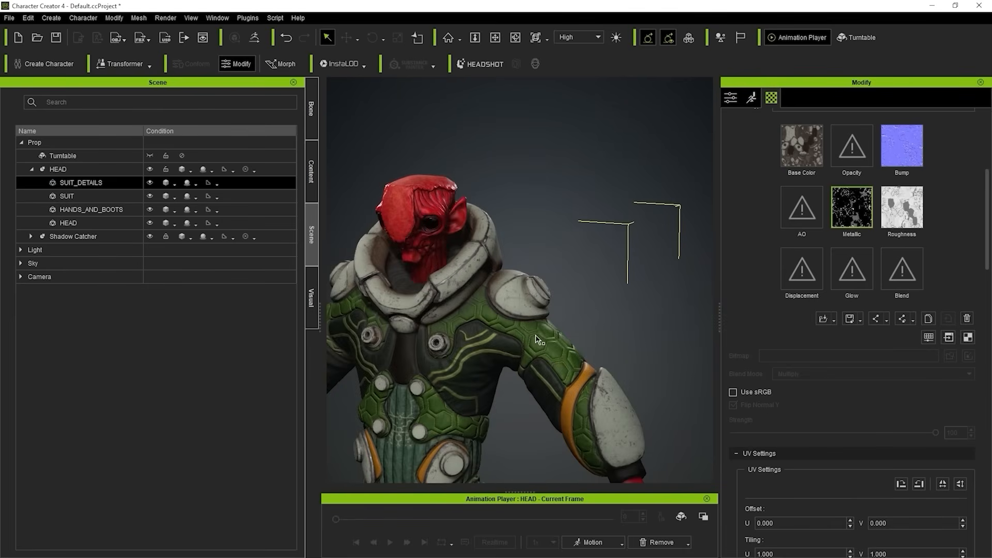
Review the textured character from the front at full-body distance with nothing selected, checking how light and shadow fall on the materials.
middle_click_drag(434, 365, 473, 242, "alt")
right_click_drag(473, 241, 560, 231)
scroll(562, 258, "down", 2)
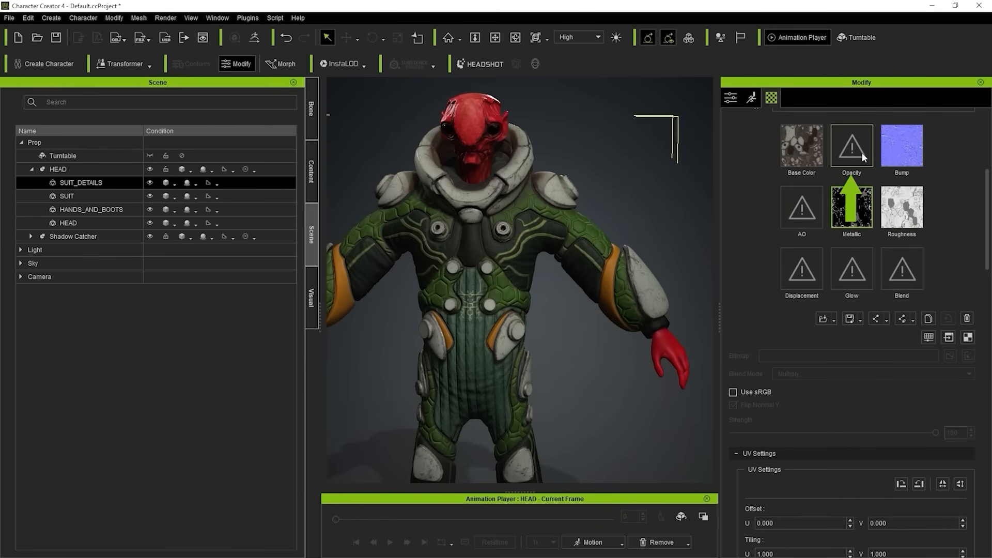
right_click_drag(467, 184, 446, 216)
middle_click_drag(607, 218, 629, 195)
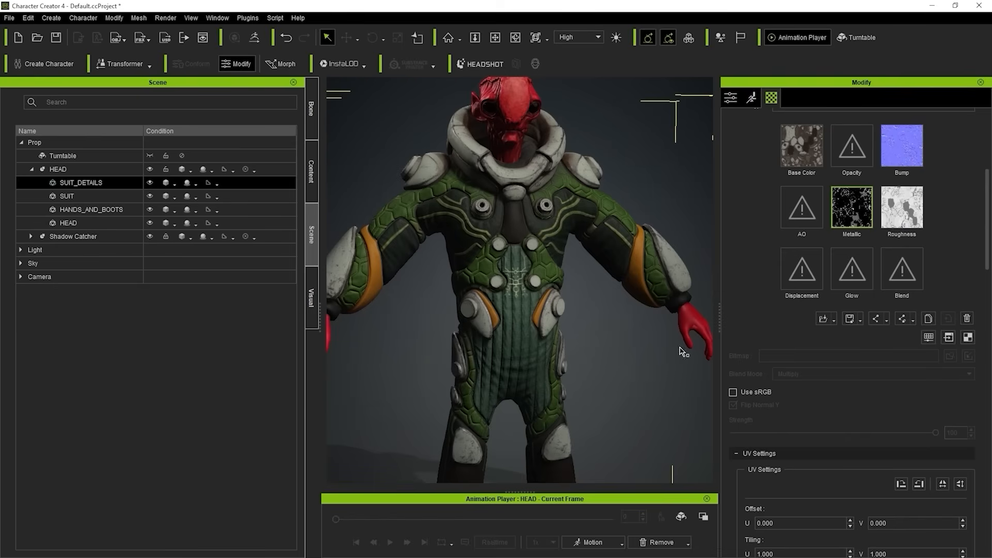
scroll(618, 313, "down", 5)
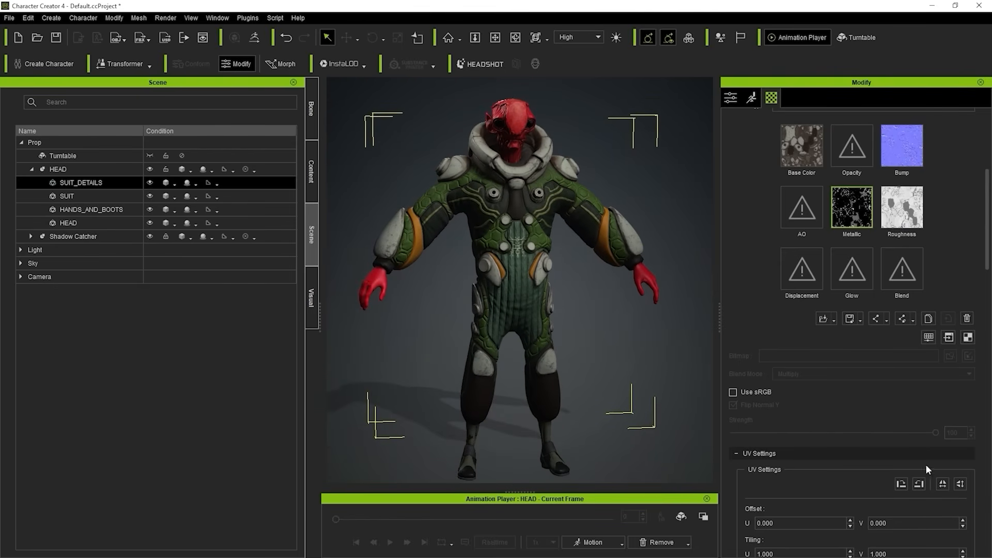
mouse_move(598, 184)
right_mouse_down()
mouse_move(567, 157)
mouse_move(594, 149)
right_mouse_up()
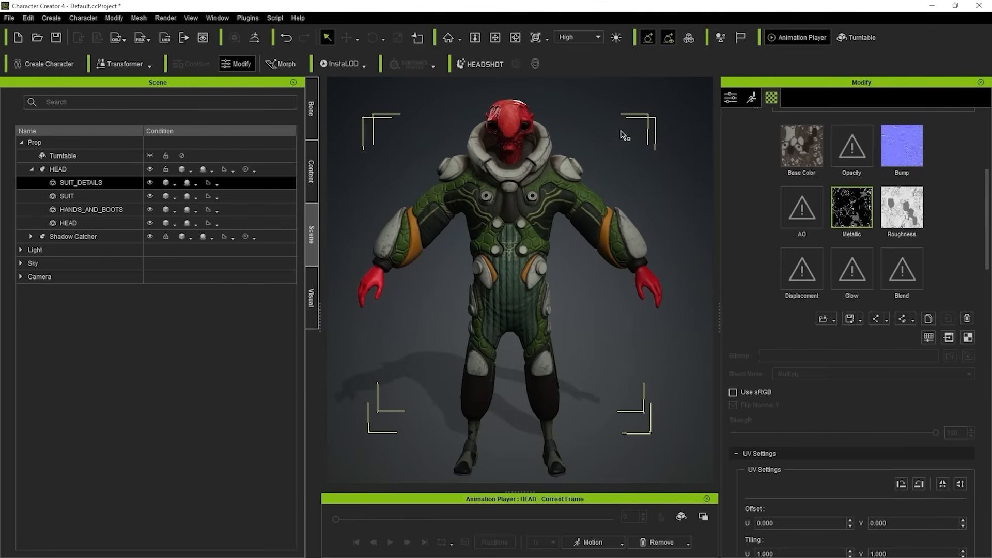
left_click(634, 154)
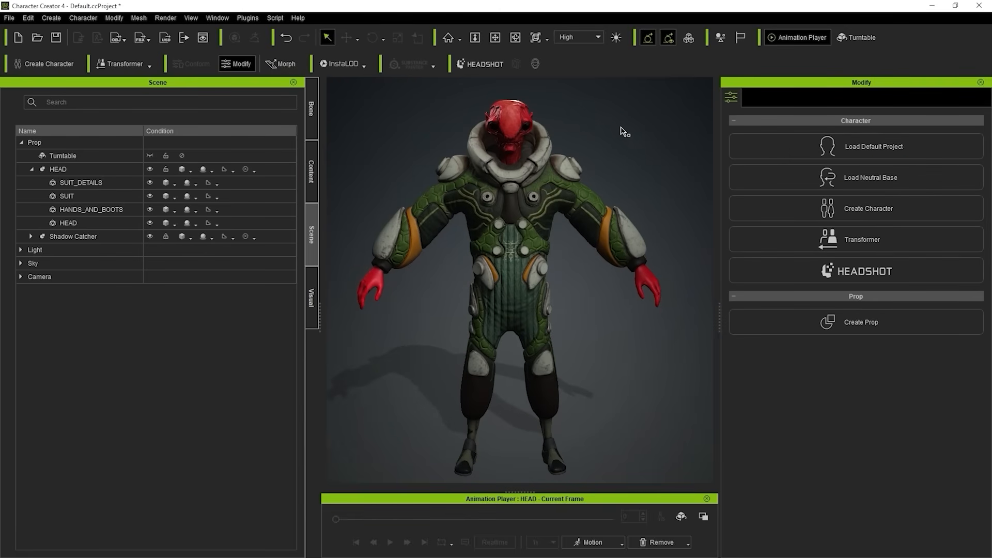
right_click_drag(632, 170, 615, 148)
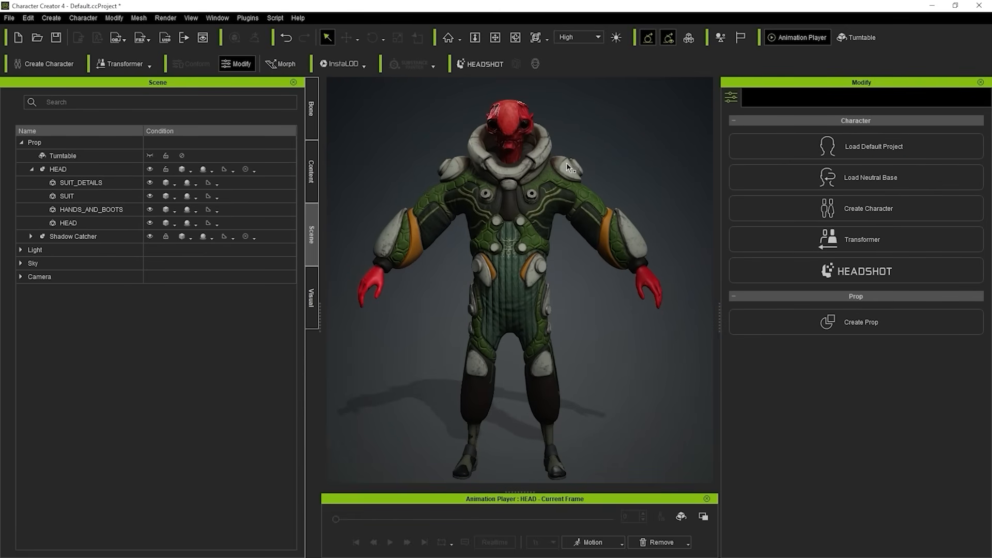
right_click_drag(472, 186, 571, 352)
right_click_drag(497, 351, 515, 287)
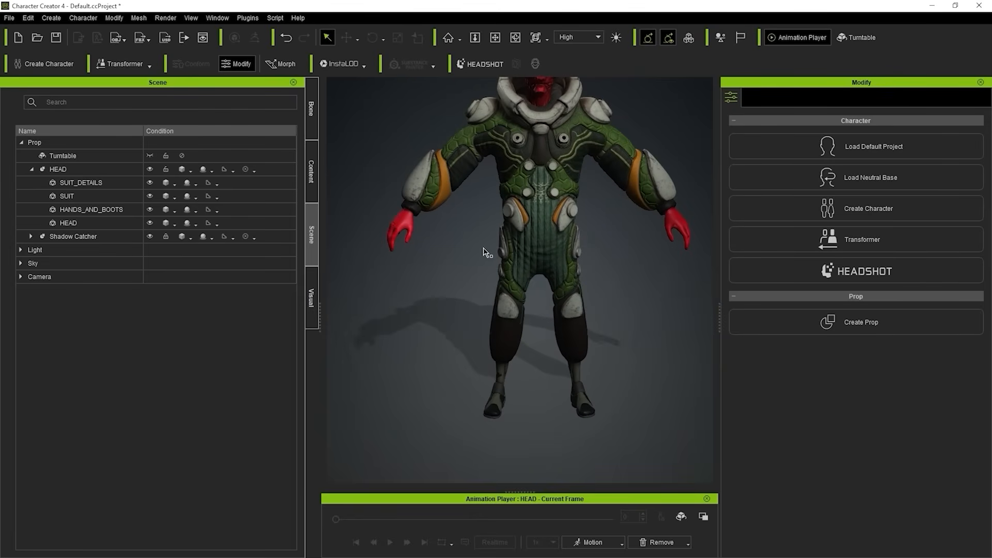
right_click_drag(568, 230, 594, 311)
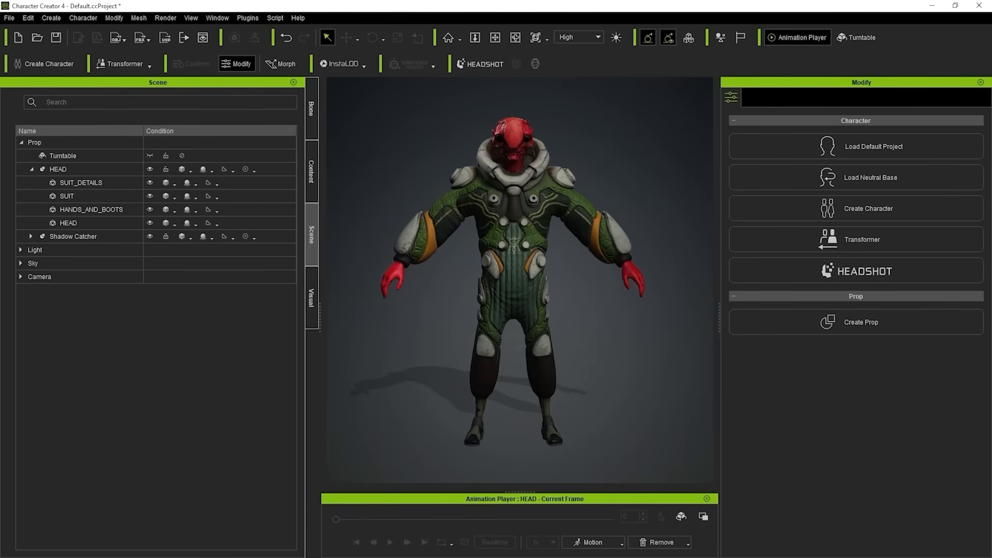
Save the project as Space_creature_01.ccProject.
left_click(9, 18)
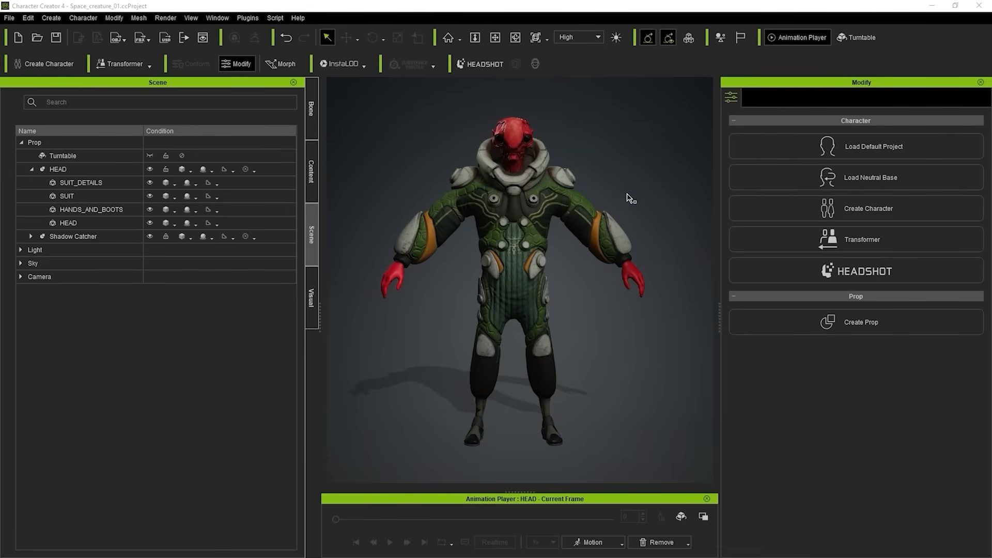
mouse_move(630, 184)
left_mouse_down("alt")
mouse_move(626, 171)
mouse_move(626, 181)
left_mouse_up("alt")
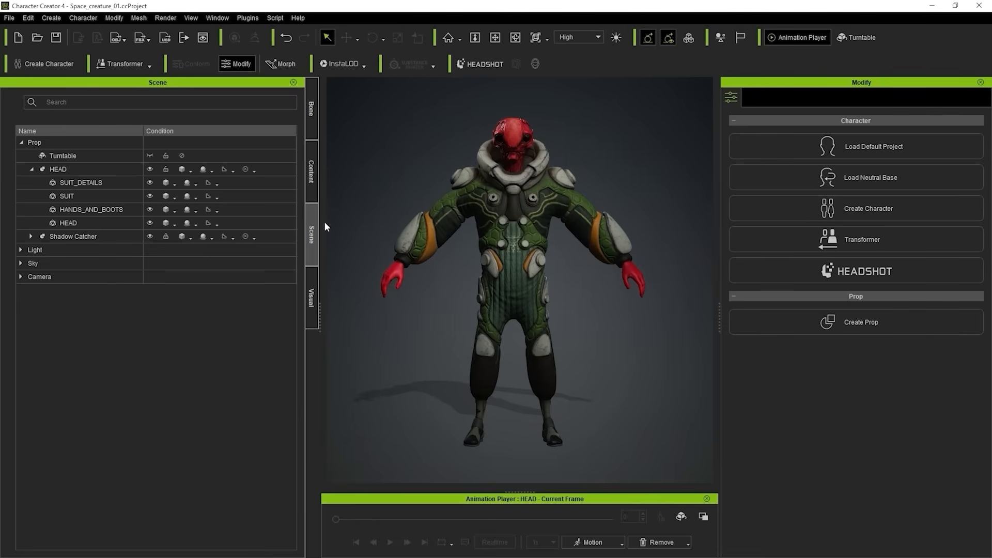
Select the HEAD prop, collapse and expand its hierarchy, and select all four meshes under it.
left_click(66, 167)
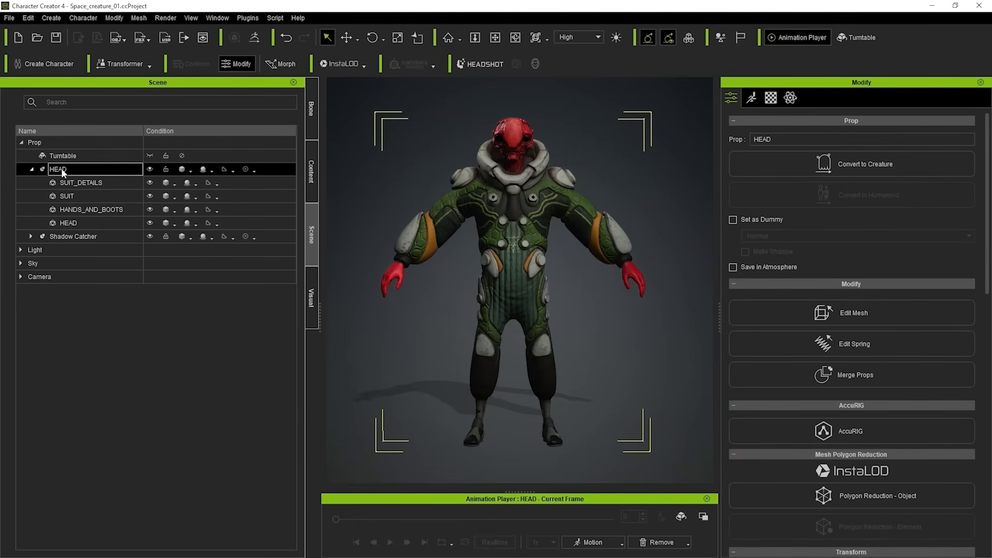
left_click(32, 170)
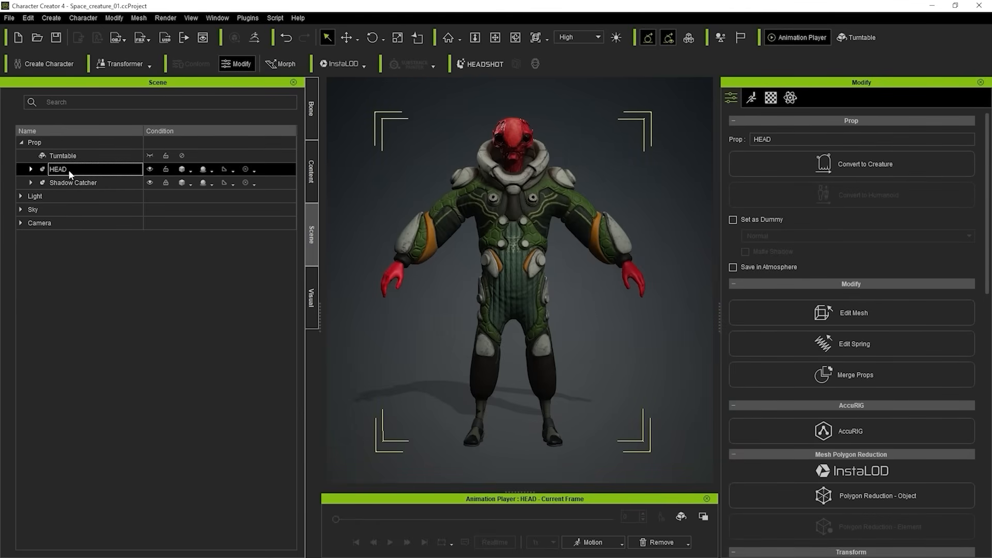
left_click(33, 171)
left_click(79, 184)
left_click(88, 218, "shift")
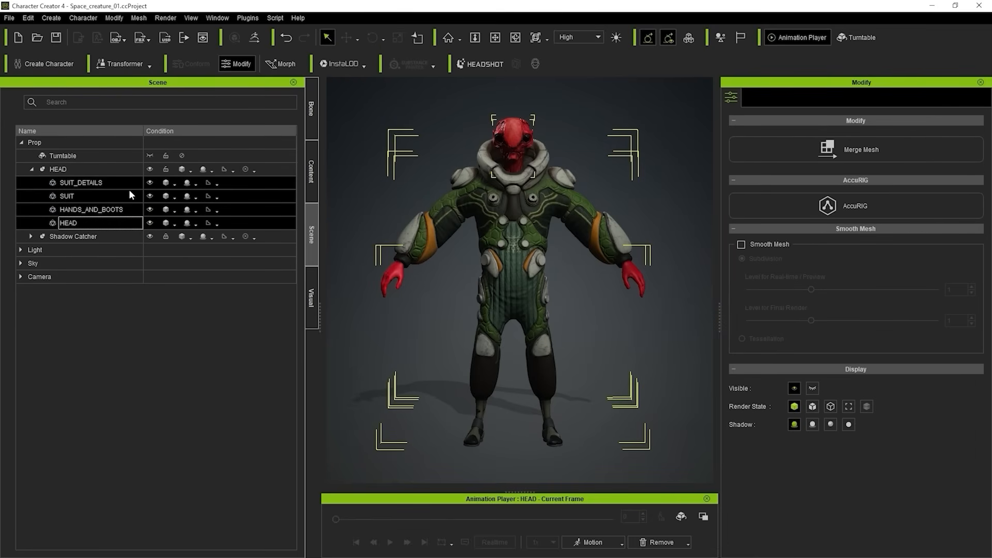
Select the SUIT_DETAILS, SUIT, HANDS_AND_BOOTS and HEAD meshes without the parent prop and start AccuRIG on them.
left_click(58, 170)
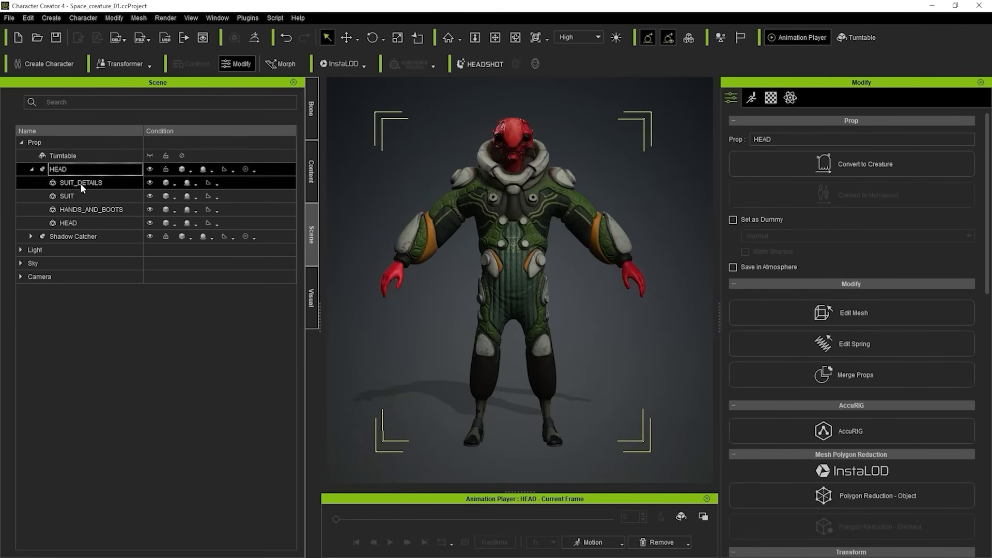
left_click(73, 181)
left_click(79, 222, "ctrl")
left_click(78, 222, "shift")
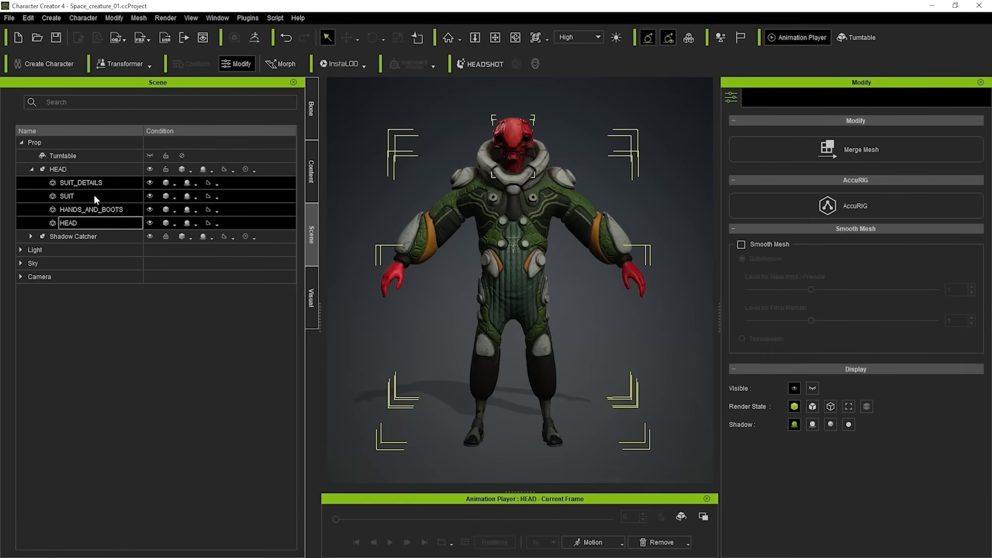
left_click(60, 169, "ctrl")
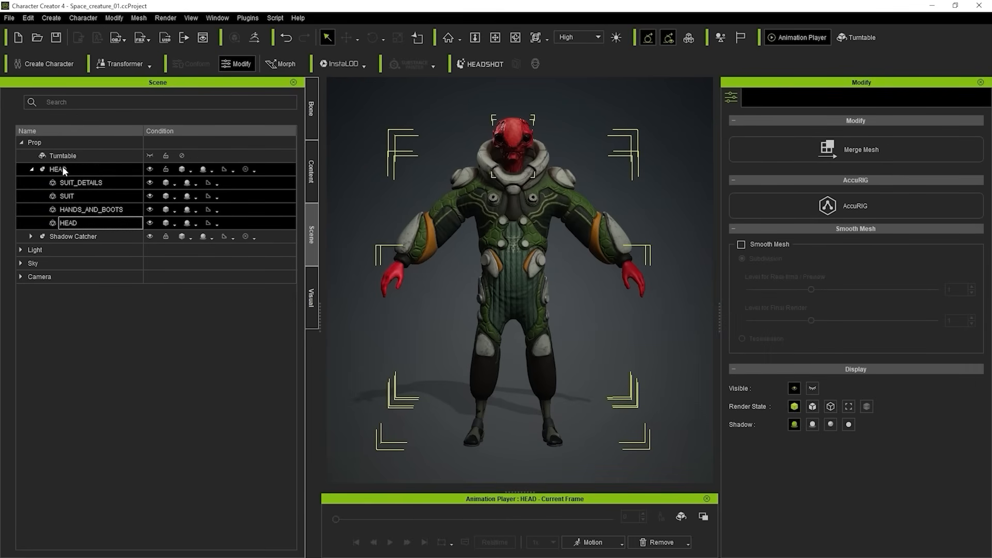
left_click(82, 169, "ctrl")
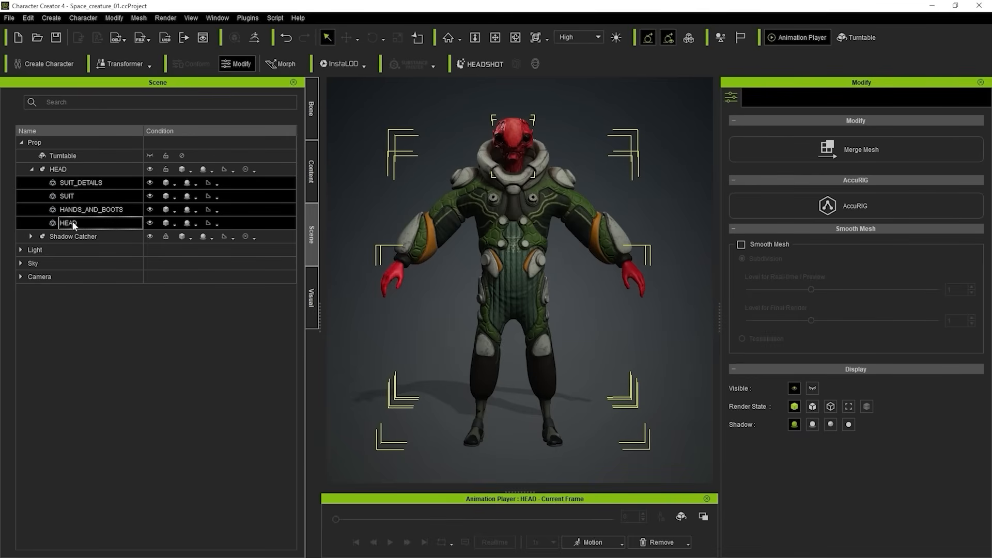
left_click(872, 206)
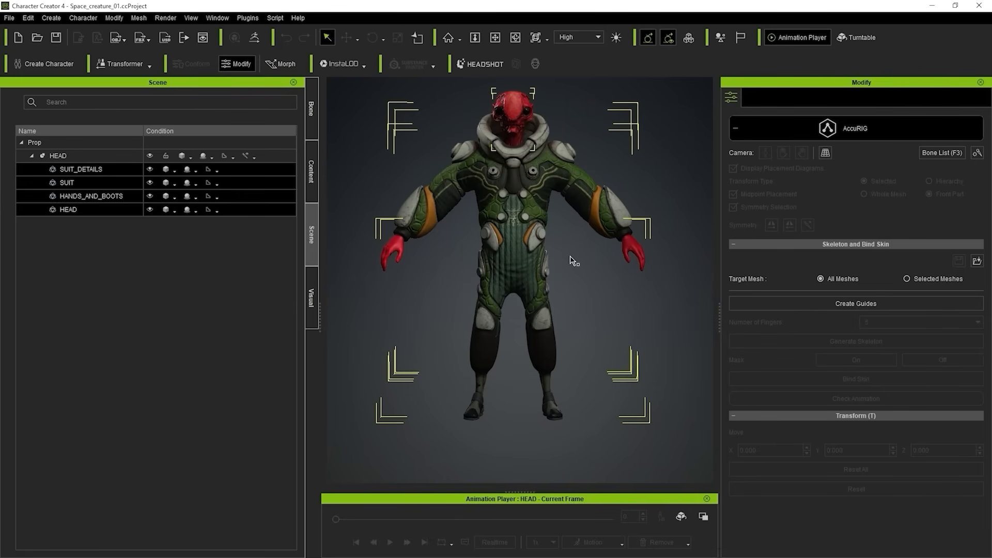
Reduce the selection to the HEAD mesh and view the whole character at an angle in the AccuRIG workspace.
left_click(204, 213)
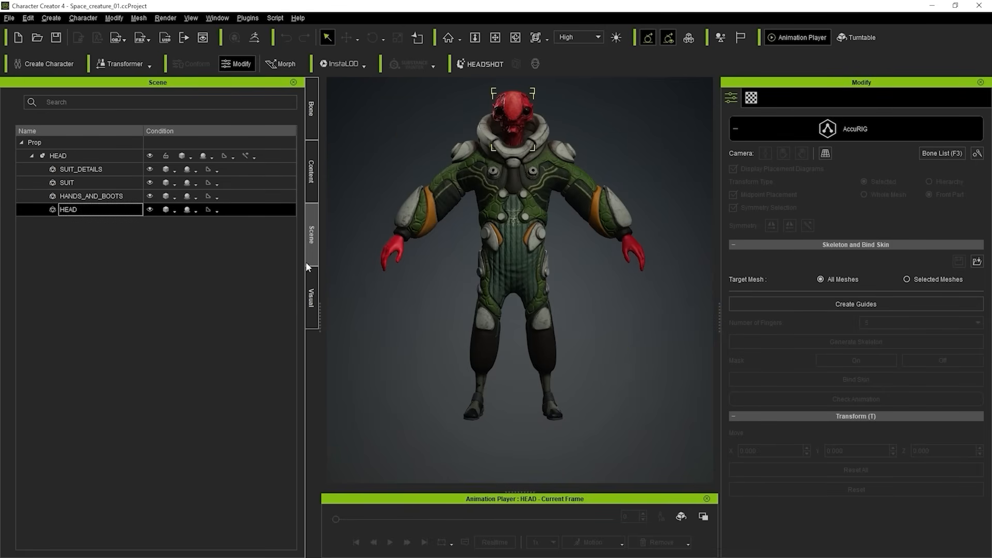
right_click_drag(628, 199, 694, 211)
middle_click_drag(656, 172, 654, 191)
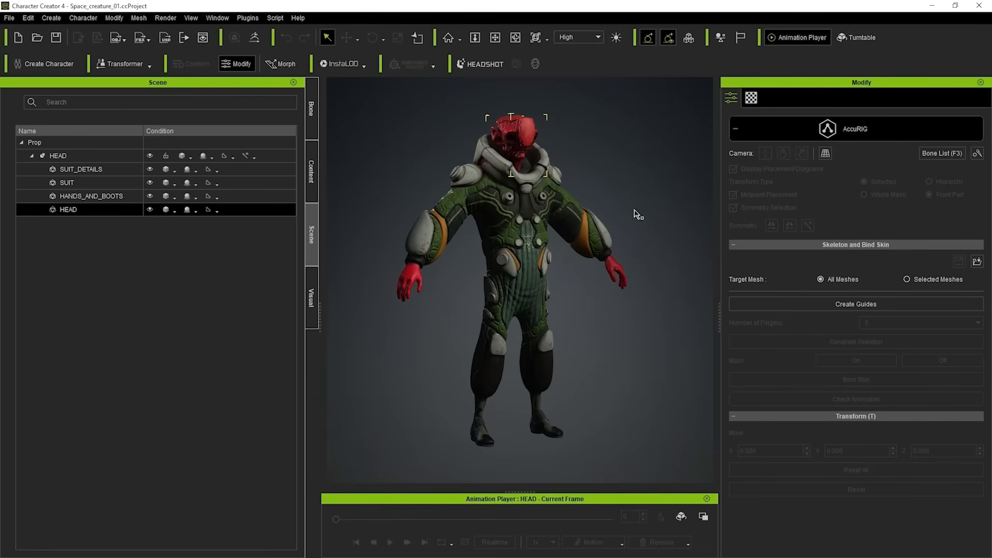
Clear the current selection and select the SUIT_DETAILS, SUIT, HANDS_AND_BOOTS and HEAD meshes together.
right_click_drag(634, 209, 572, 183)
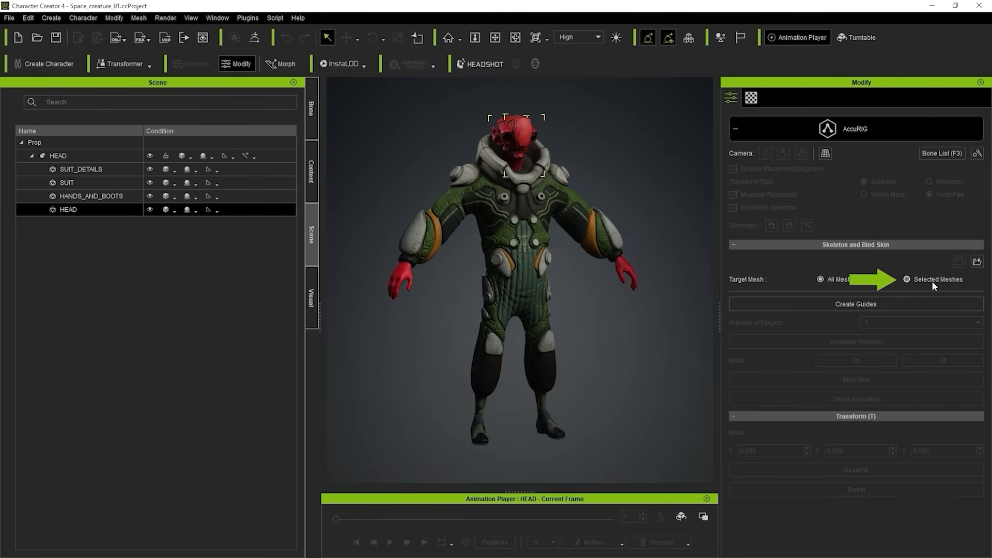
left_click(136, 253)
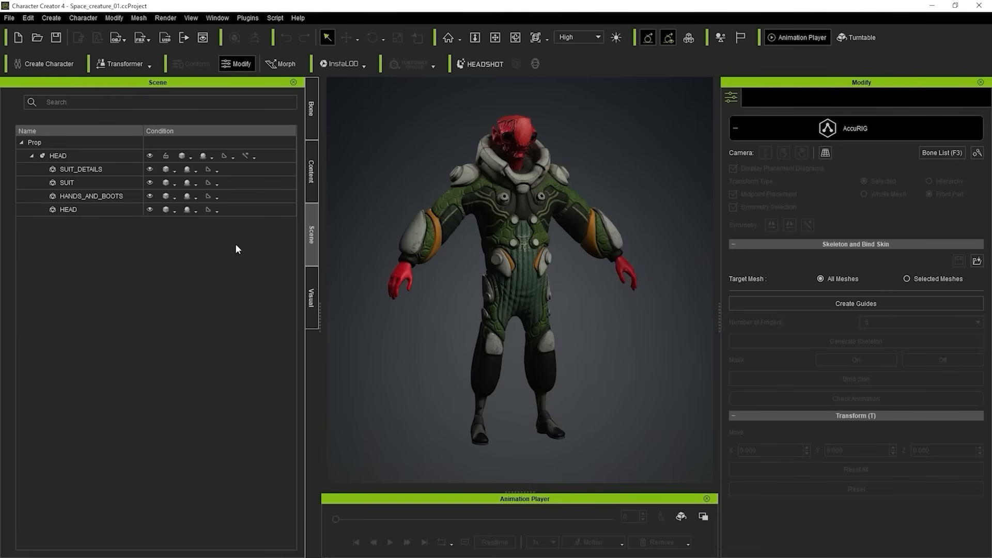
left_click_drag(77, 211, 76, 166)
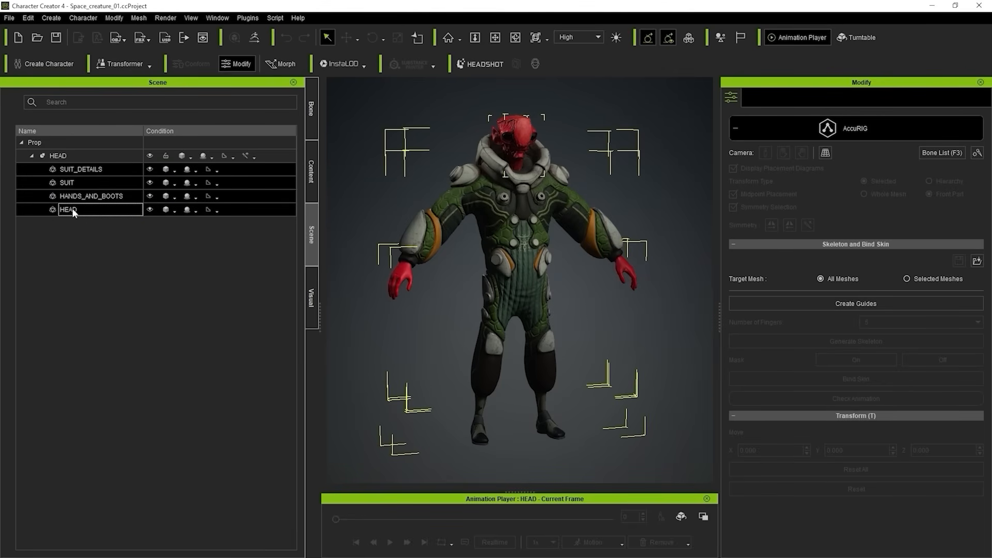
left_click(74, 182, "ctrl")
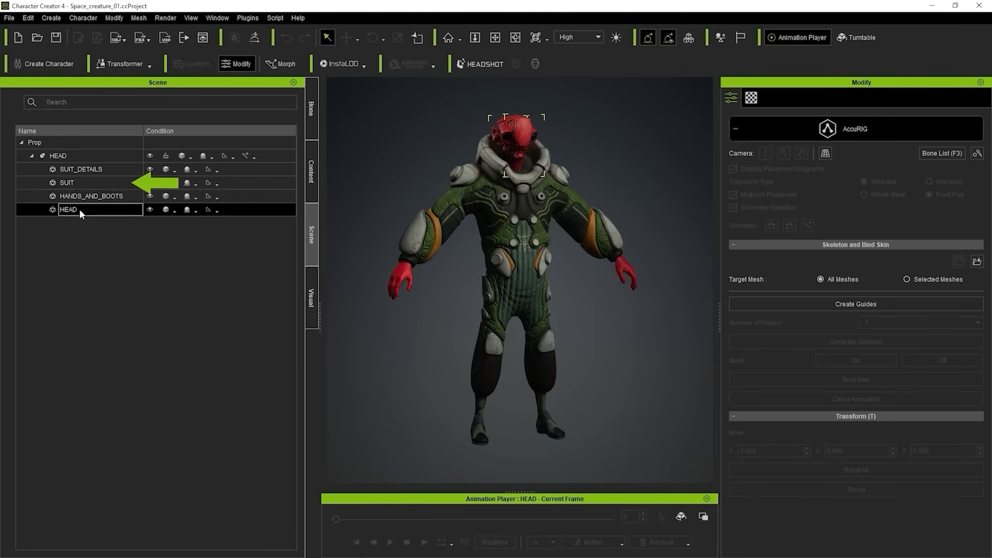
left_click(63, 183, "ctrl")
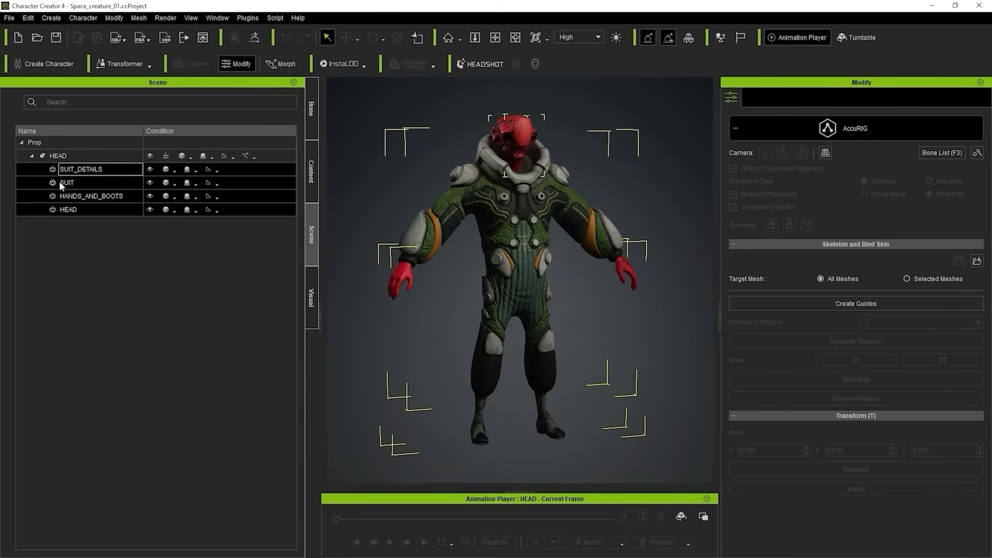
Try excluding the SUIT mesh from the four-mesh selection, and clear the whole selection.
left_click(73, 185, "ctrl")
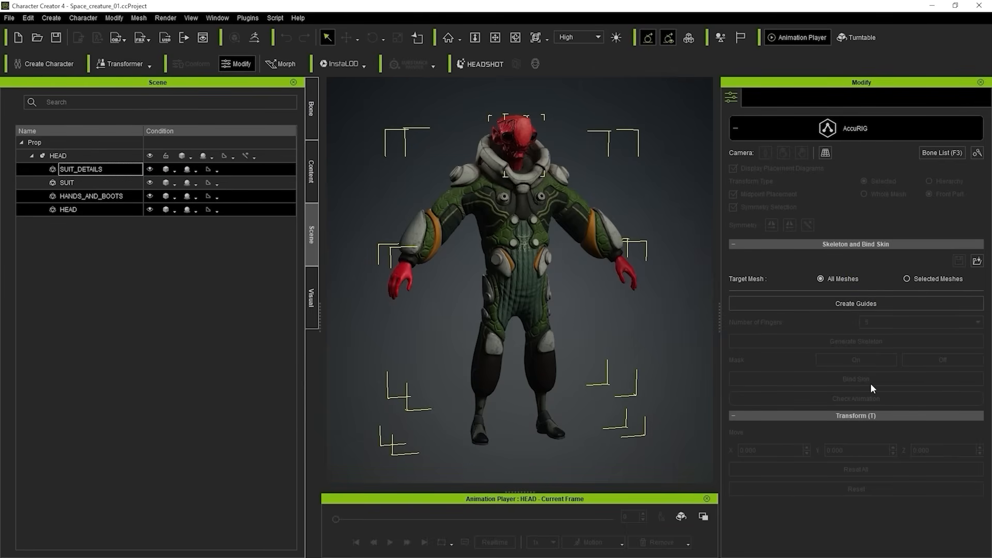
left_click(94, 184, "ctrl")
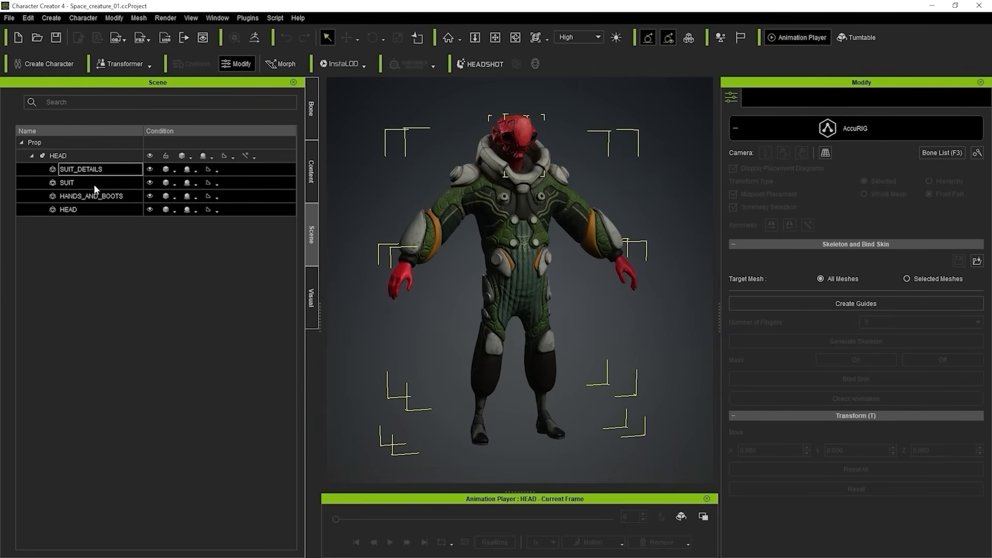
left_click(94, 184, "ctrl")
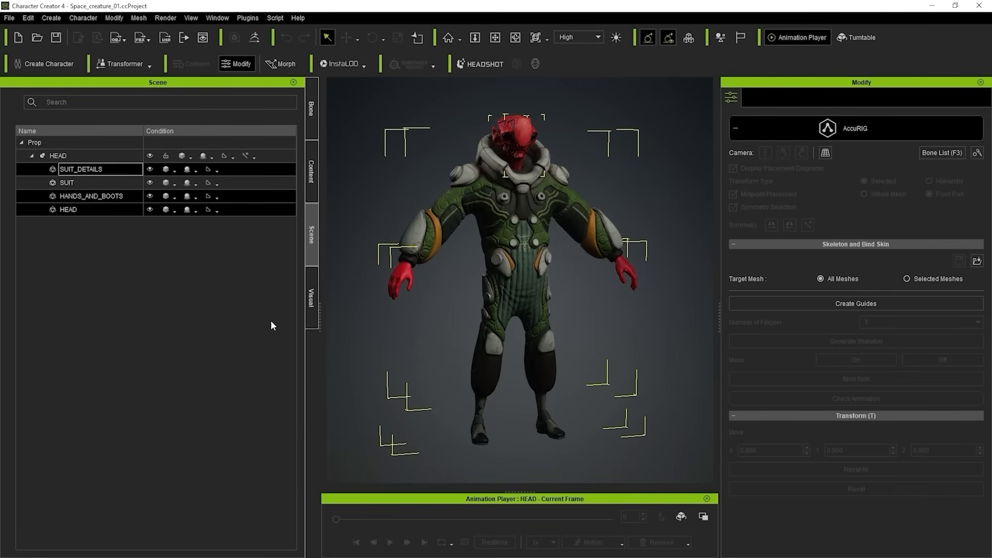
left_click(113, 271)
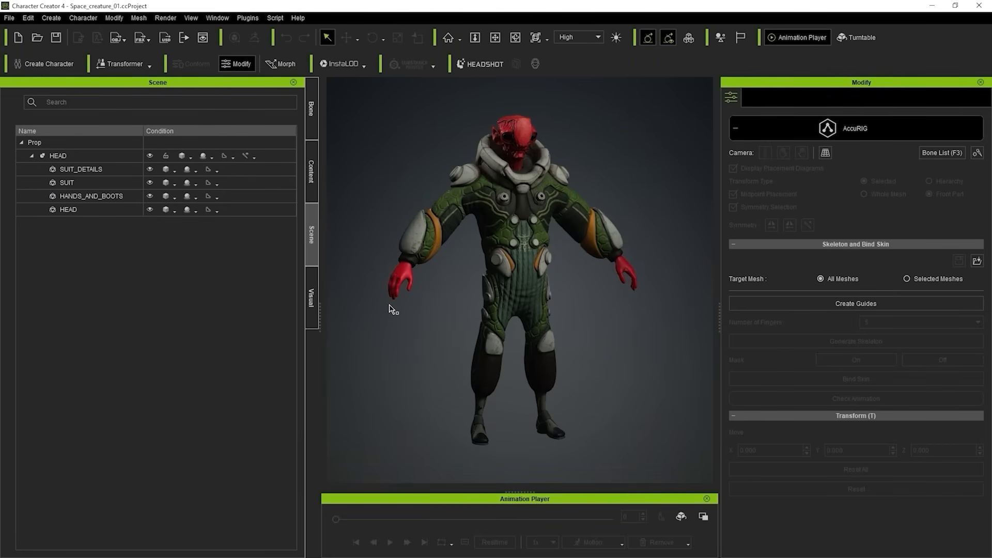
Select the parent HEAD prop and create the AccuRIG guides with All Meshes as the target.
left_click(85, 169)
left_click(85, 209, "shift")
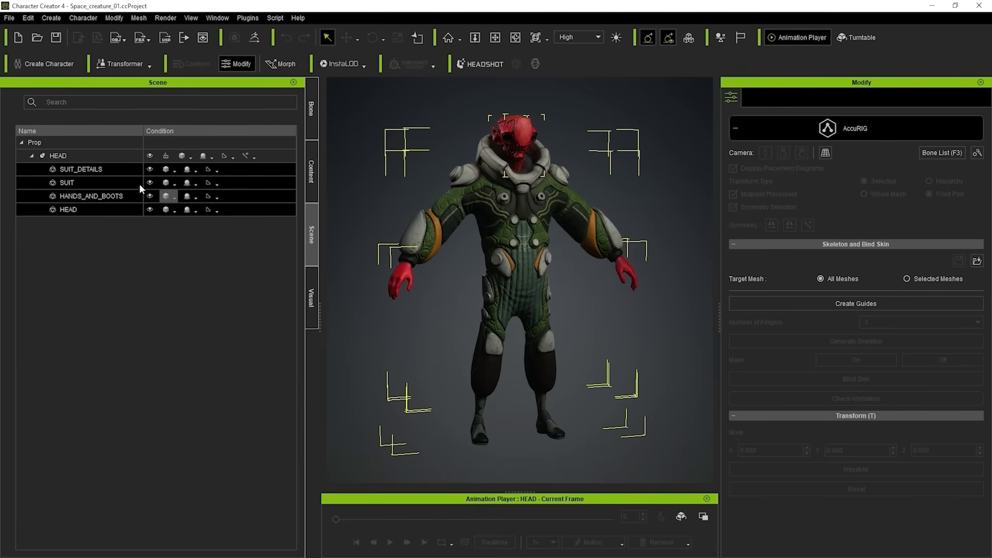
left_click(77, 152)
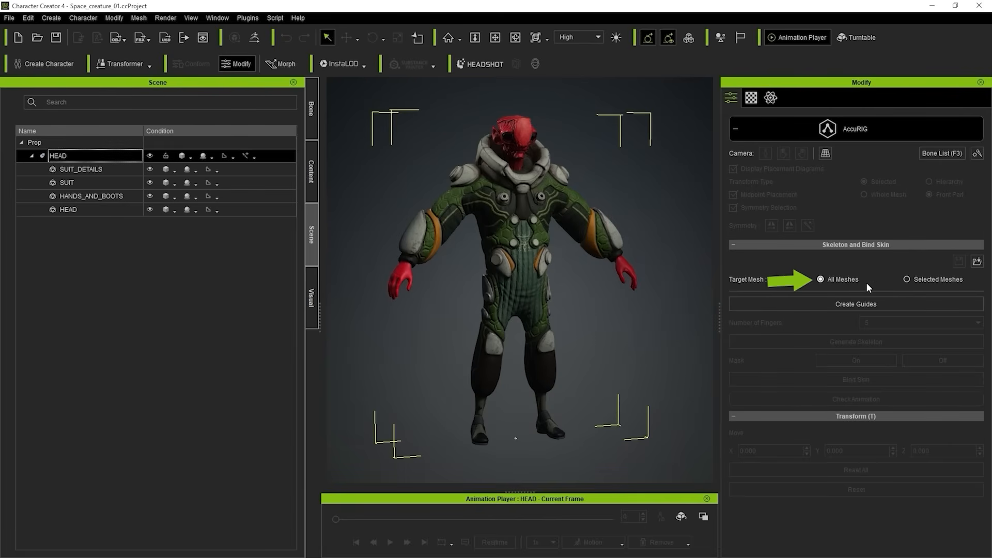
left_click(856, 304)
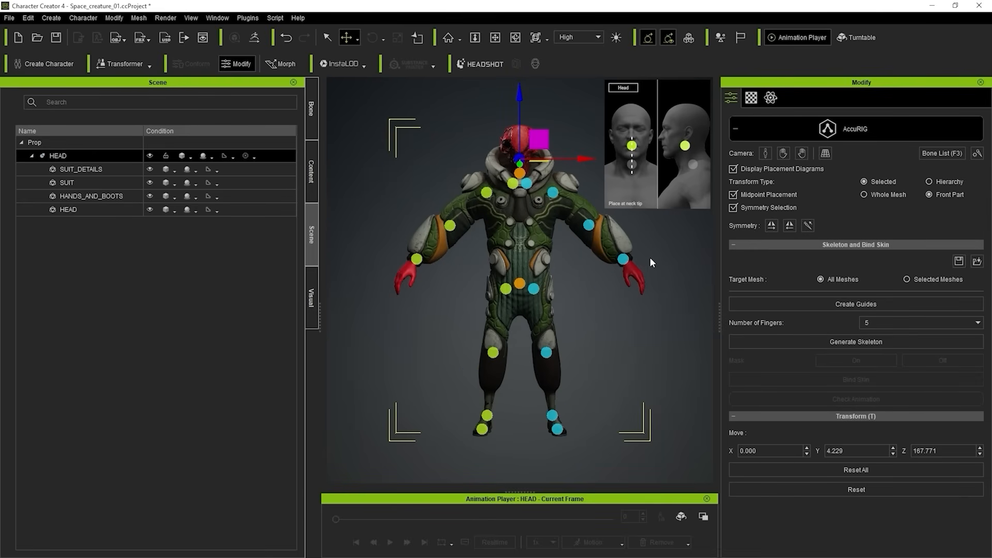
View the character's bone list and return to the scene hierarchy.
middle_click_drag(670, 241, 640, 231)
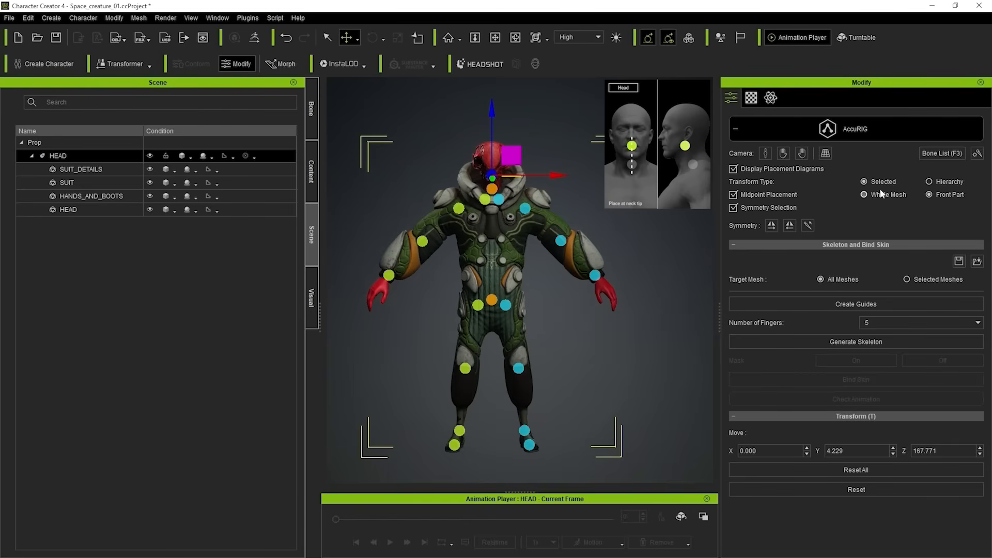
left_click(950, 155)
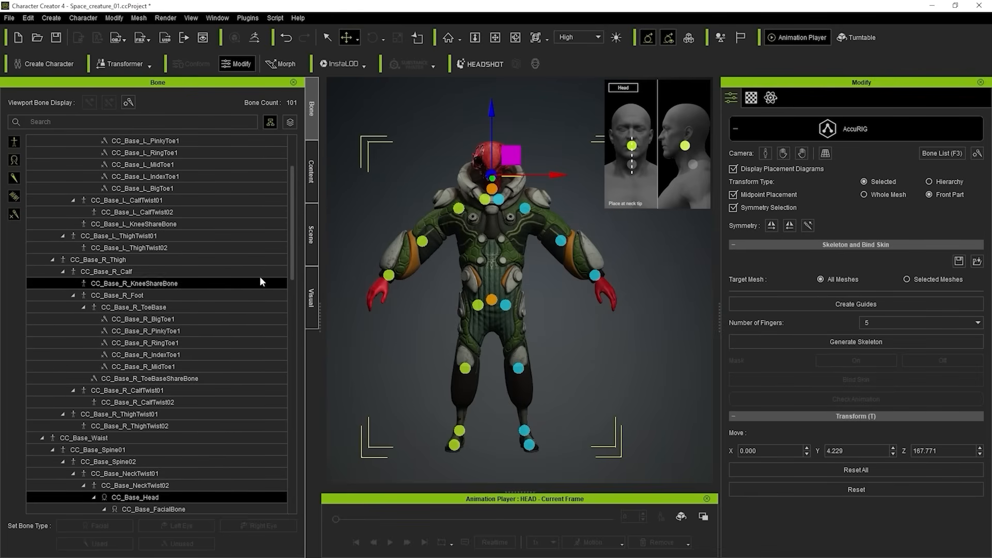
left_click(312, 233)
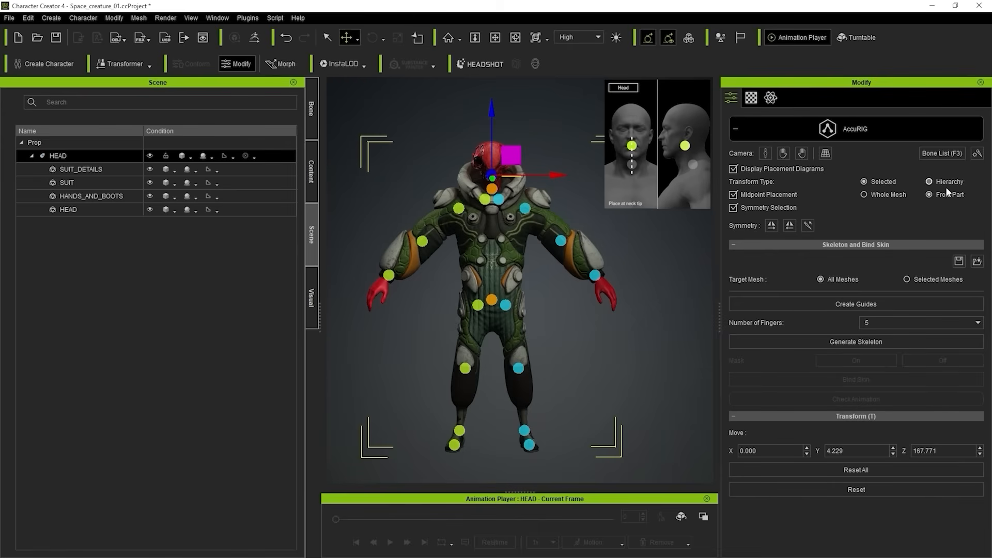
Set the guide gizmos' display size to 114 and their opacity to 0.52.
left_click(978, 155)
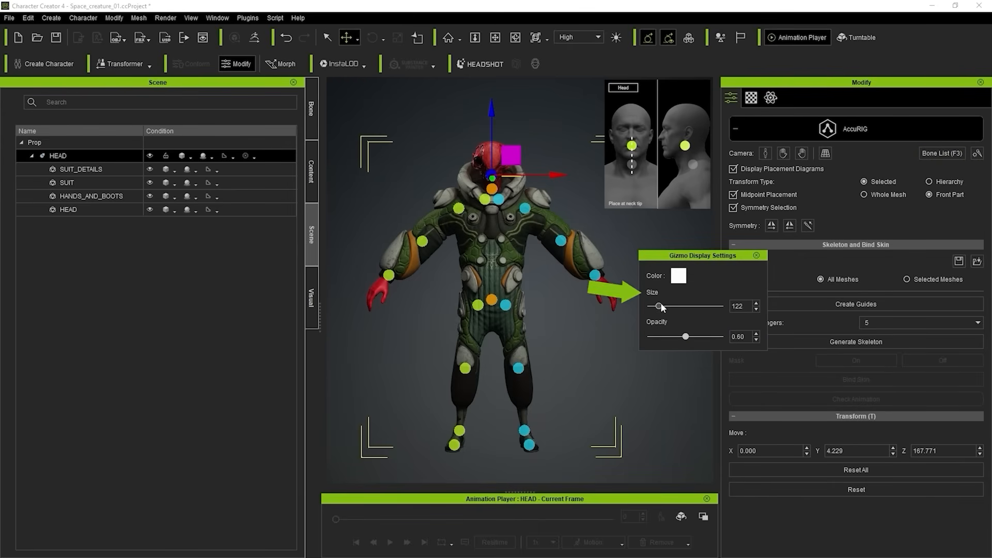
left_click_drag(659, 306, 660, 306)
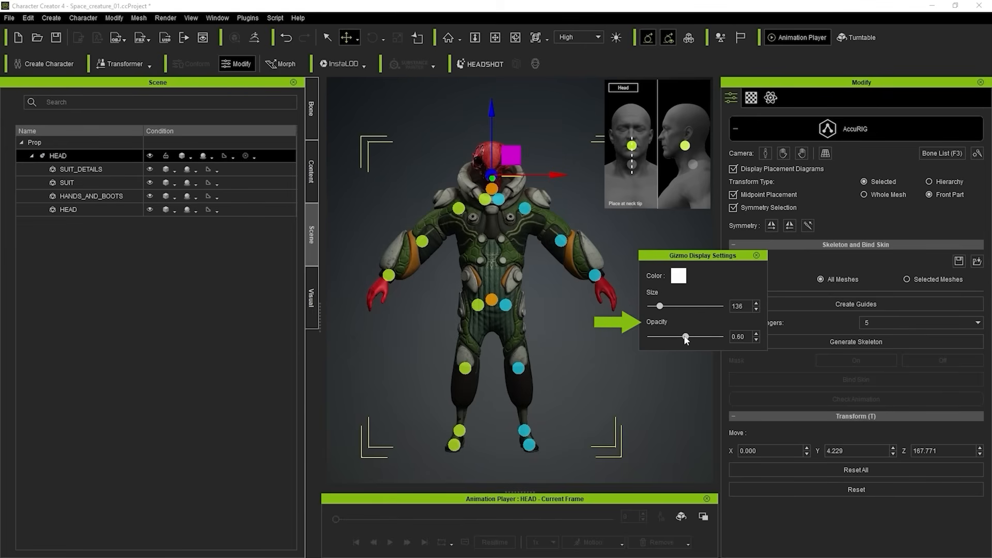
left_click_drag(686, 338, 679, 337)
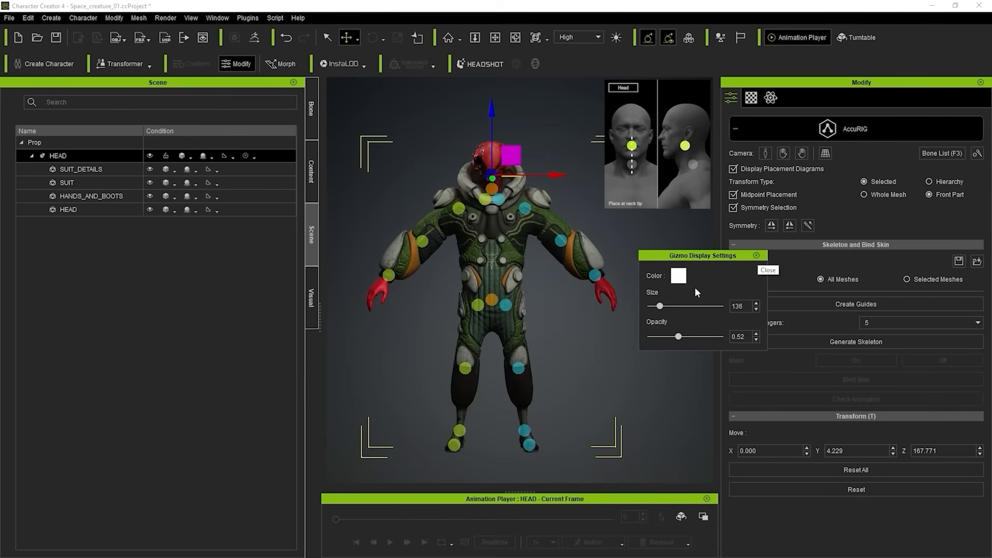
left_click_drag(659, 306, 658, 306)
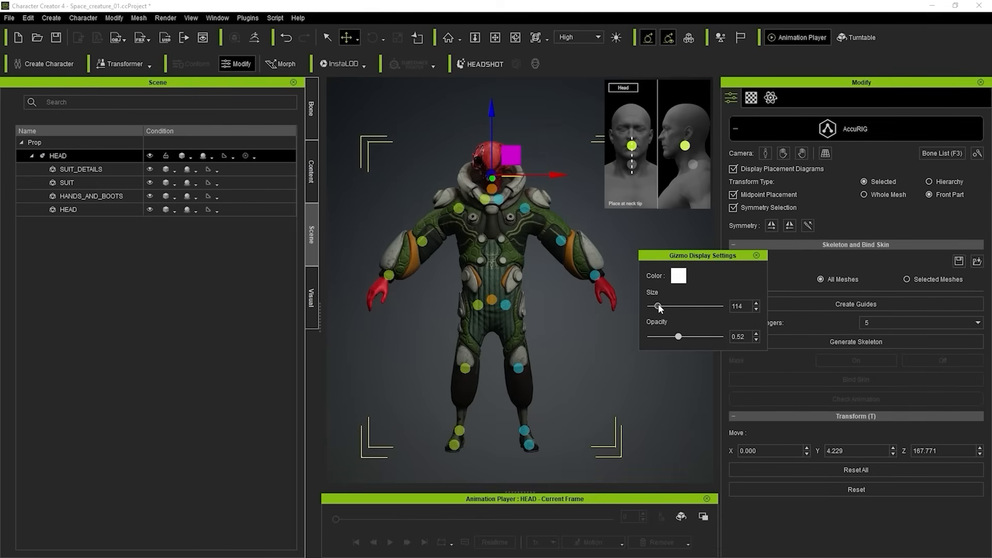
left_click(755, 256)
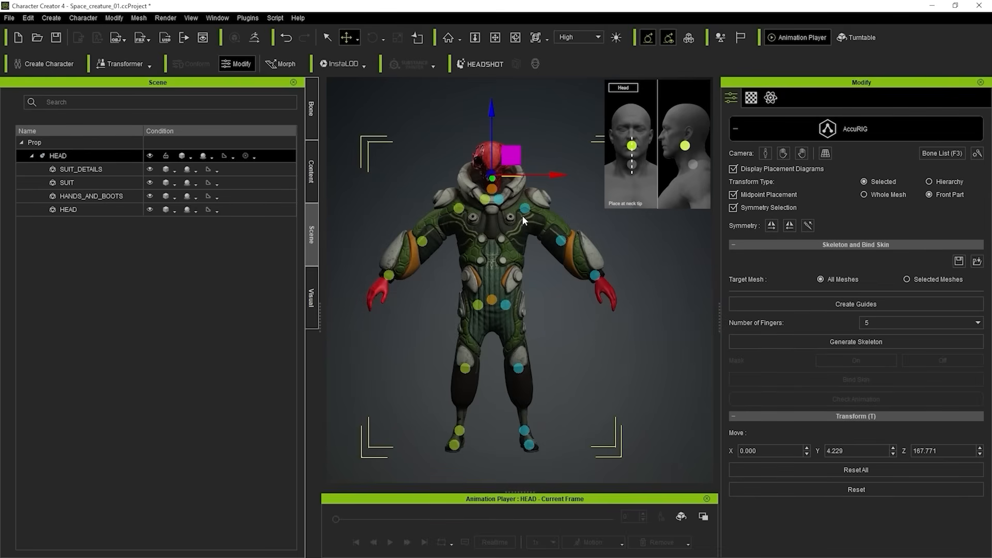
Select the character's right shoulder guide and move it outward and down to about X -29.6, Y 7.7, Z 140.
scroll(522, 215, "up", 4)
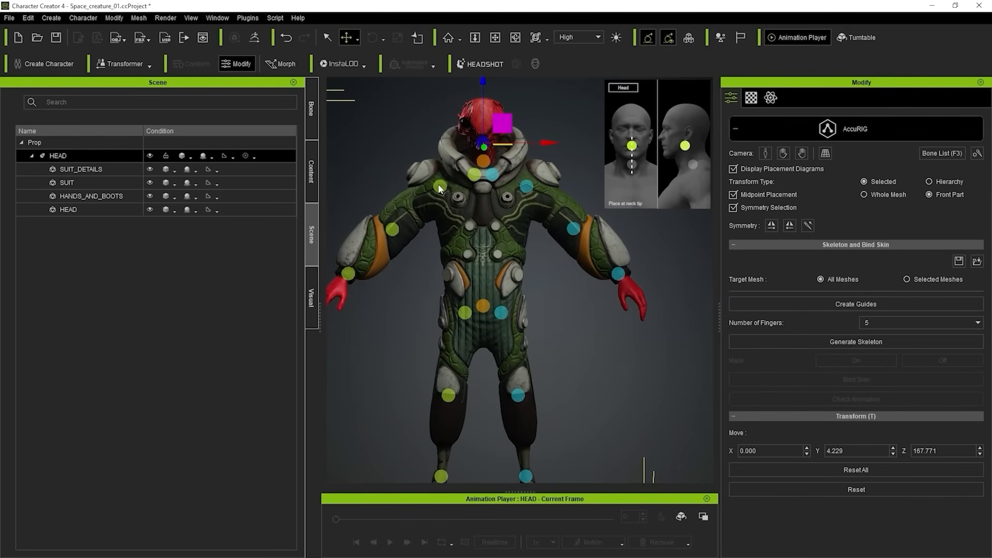
left_click(440, 186)
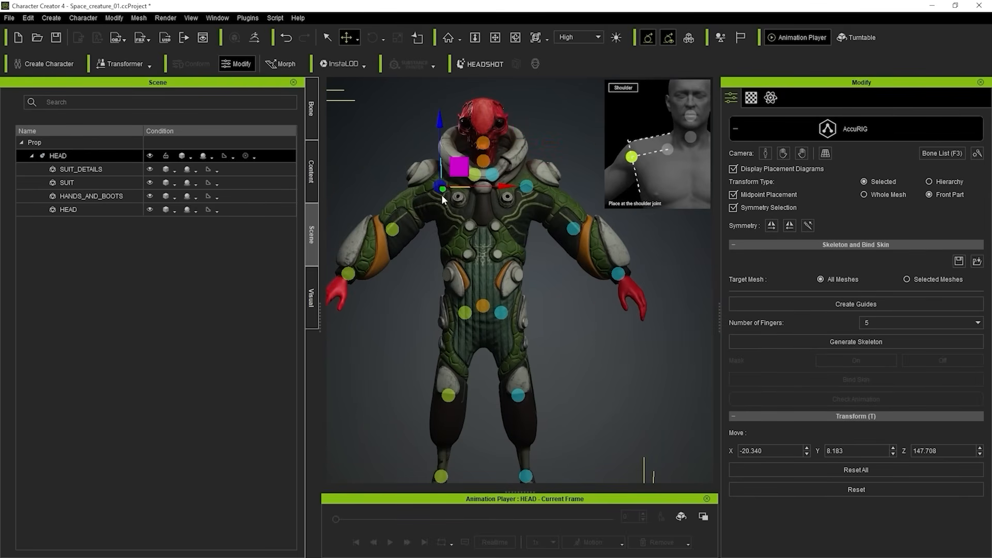
right_click_drag(440, 238, 448, 256)
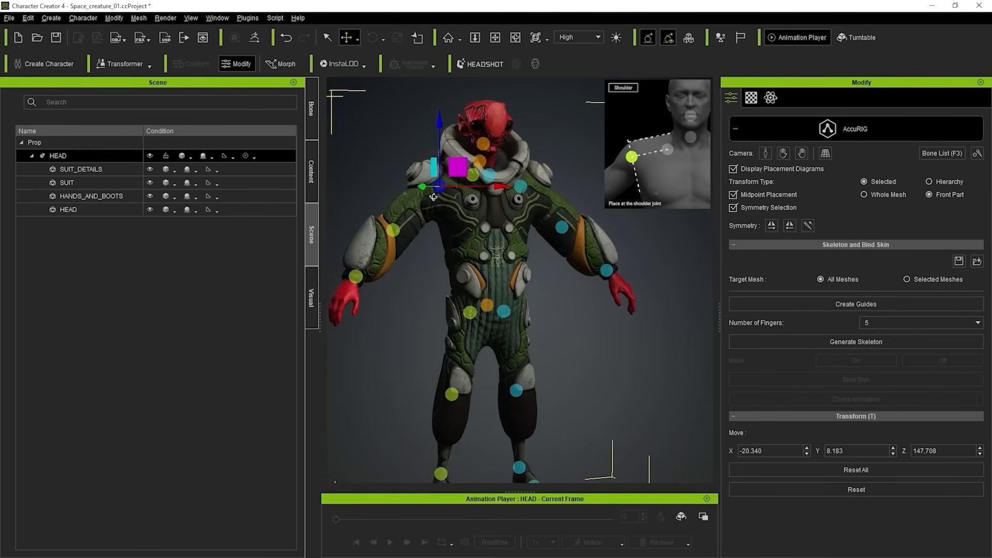
middle_click_drag(448, 256, 501, 286)
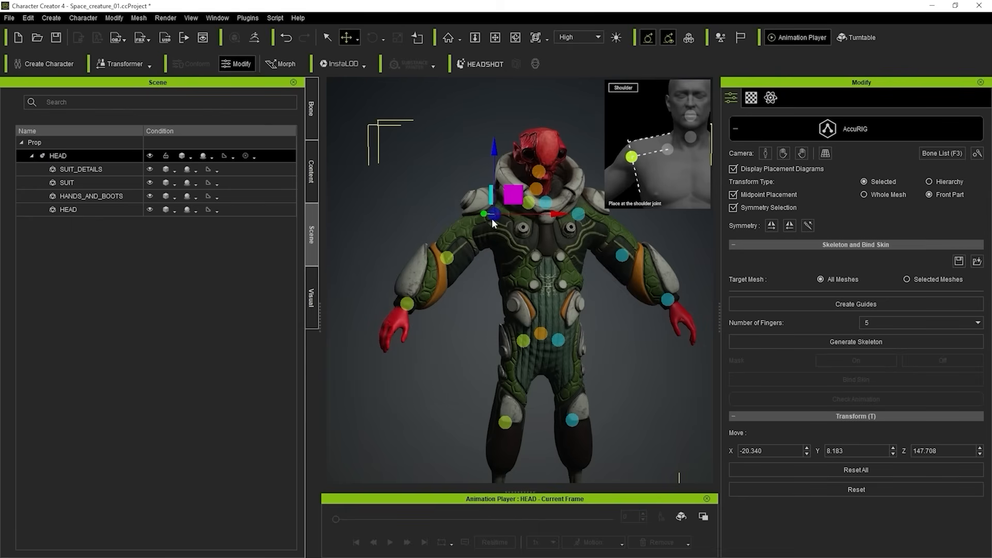
right_click_drag(396, 160, 371, 160)
left_click_drag(514, 195, 495, 212)
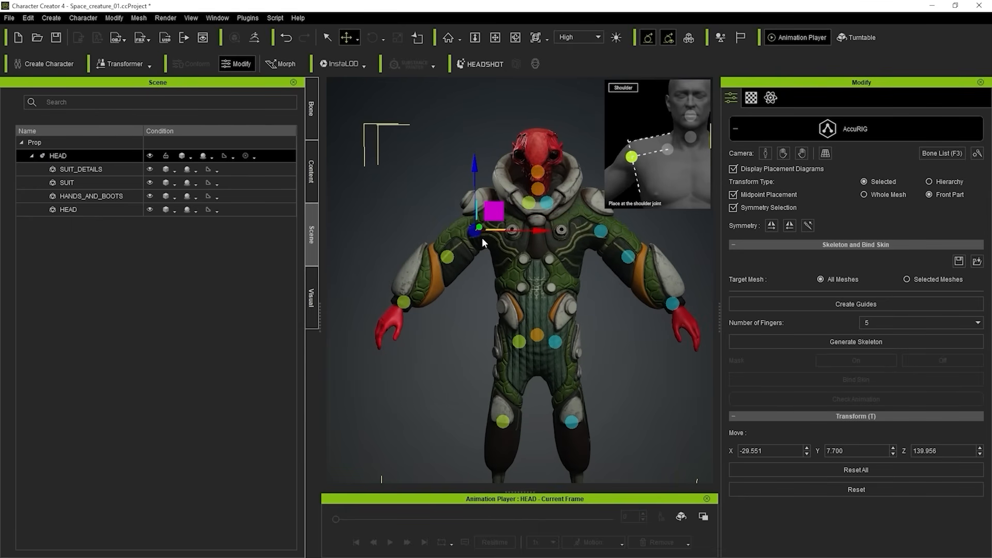
Try moving the right shoulder guide from a side view, to about X -22, Y 16, Z 134.5.
scroll(464, 220, "up", 3)
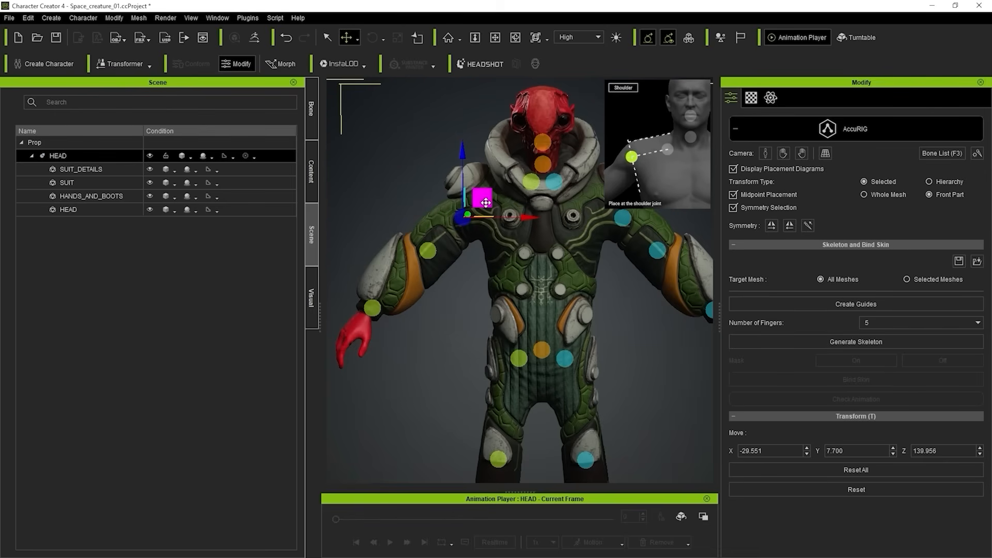
left_click_drag(397, 175, 718, 288, "alt")
left_click_drag(475, 247, 478, 233, "alt")
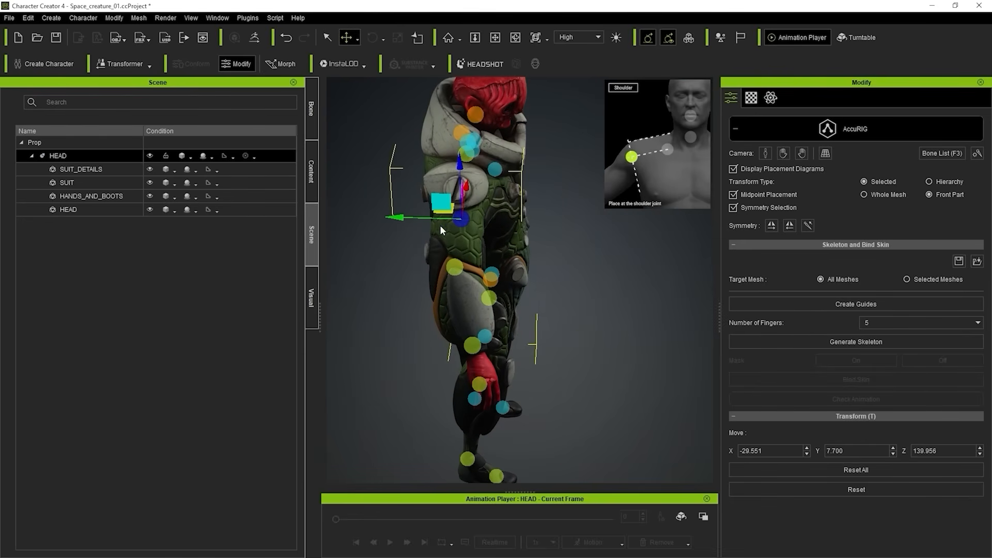
left_click_drag(440, 203, 419, 205)
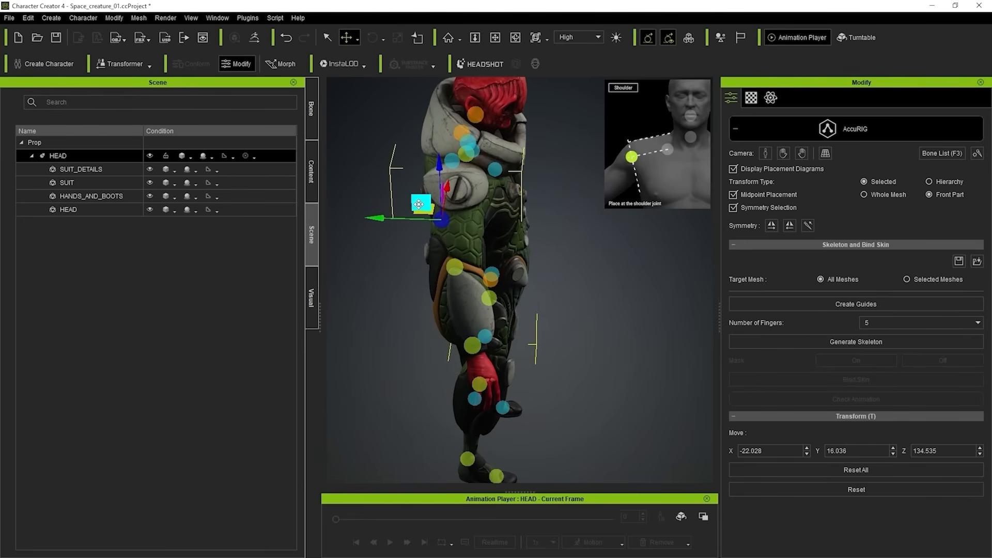
left_click_drag(615, 250, 316, 131, "alt")
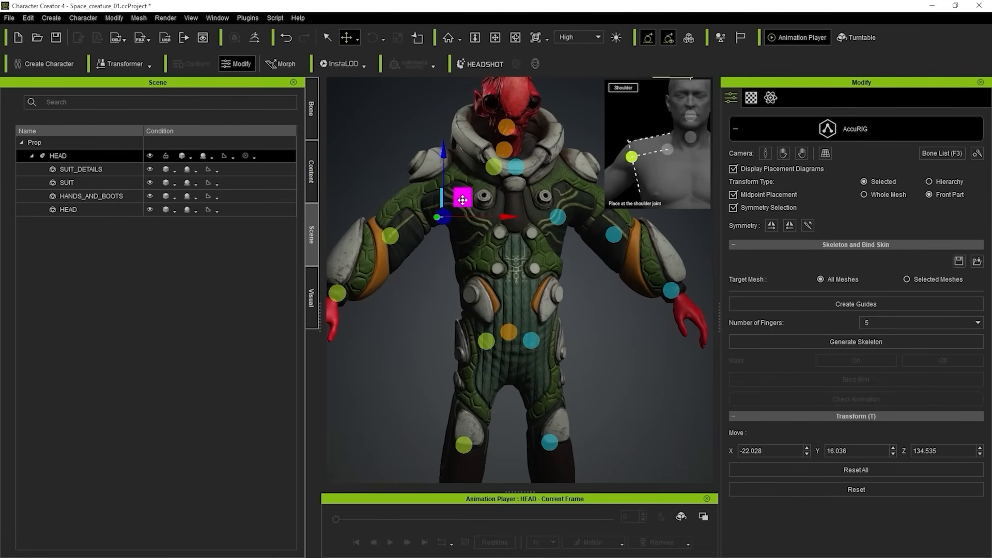
Try moving the shoulder guide up from the front, and from the side to about X -8.8, Y 10.4, Z 138.3.
left_click_drag(463, 200, 444, 163)
right_click_drag(444, 163, 572, 218)
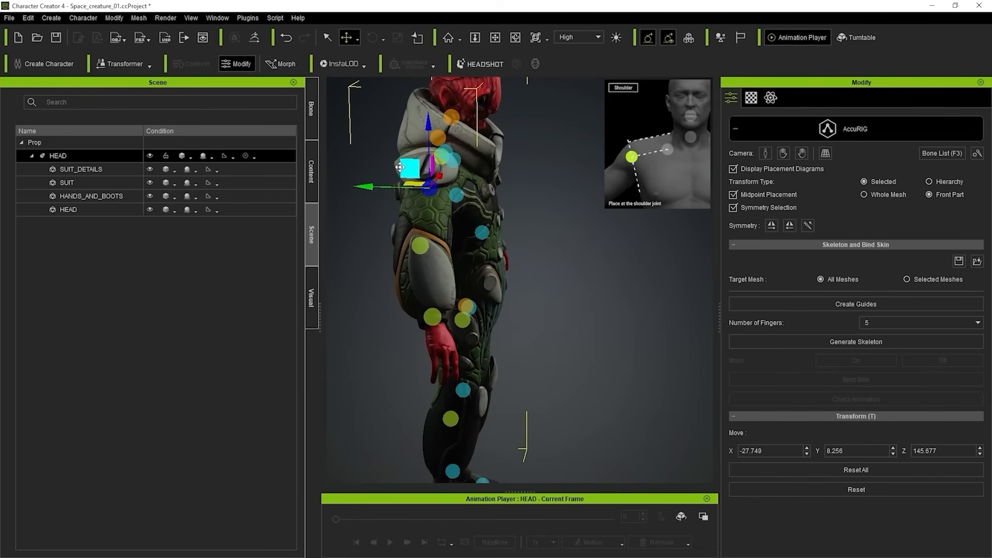
left_click_drag(400, 167, 408, 171)
right_click_drag(409, 171, 474, 199)
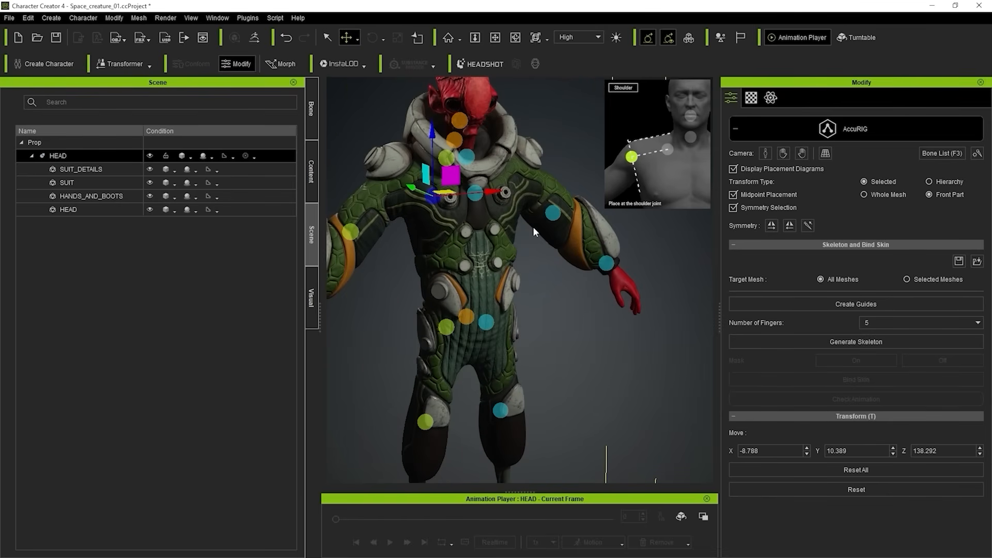
Move the right shoulder guide back to the shoulder joint from the front, at about X -26.4, Y 8.3, Z 143.
right_click_drag(546, 253, 563, 275)
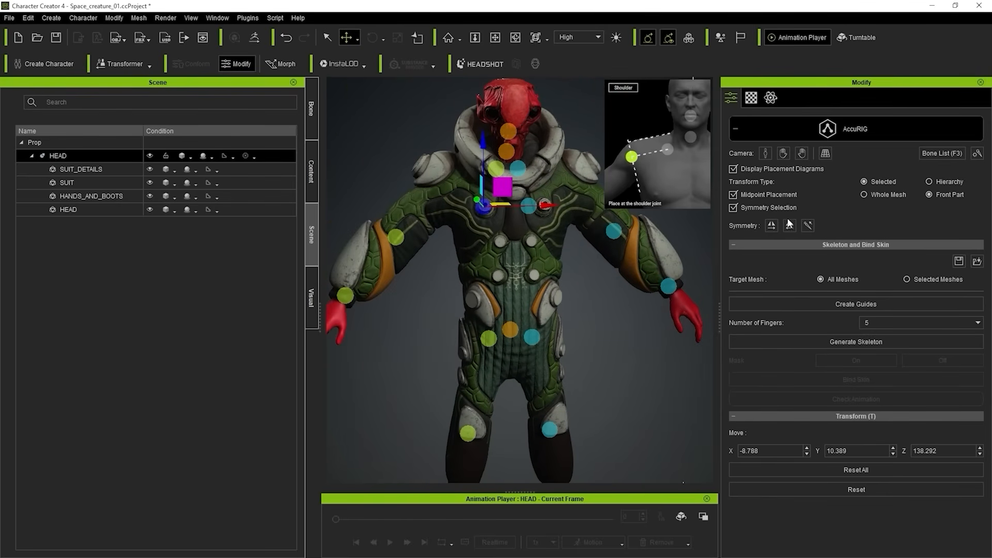
right_click_drag(497, 217, 524, 216)
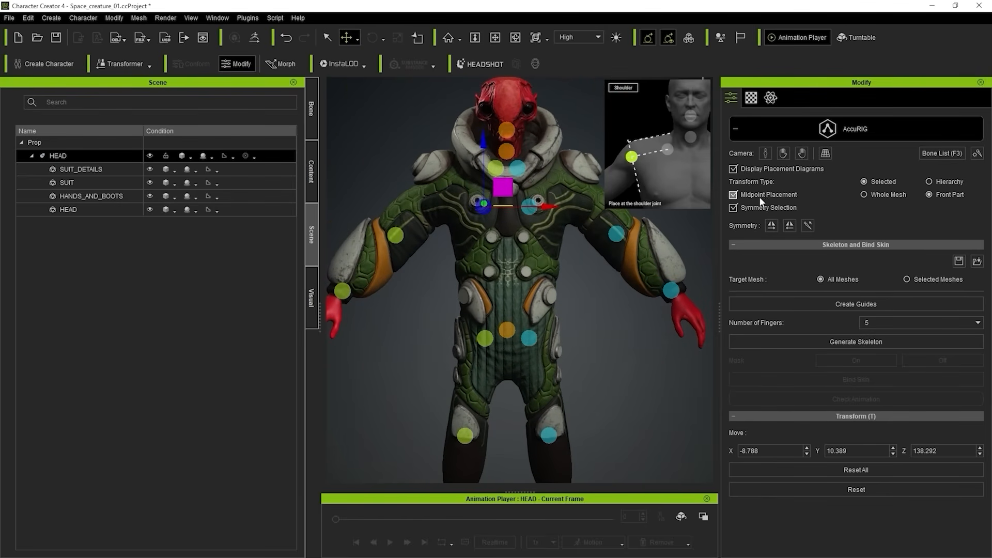
left_click_drag(557, 203, 509, 189)
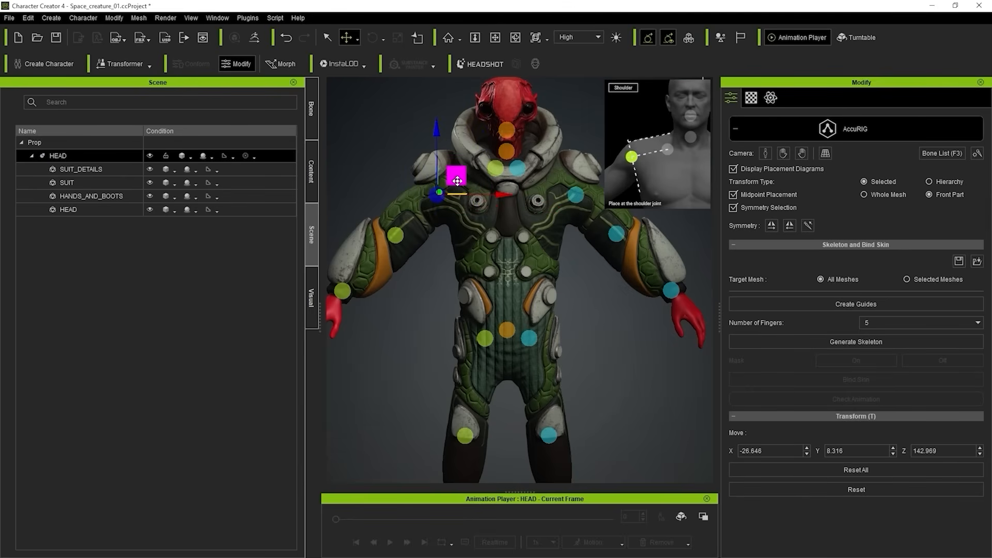
right_click_drag(508, 189, 438, 165)
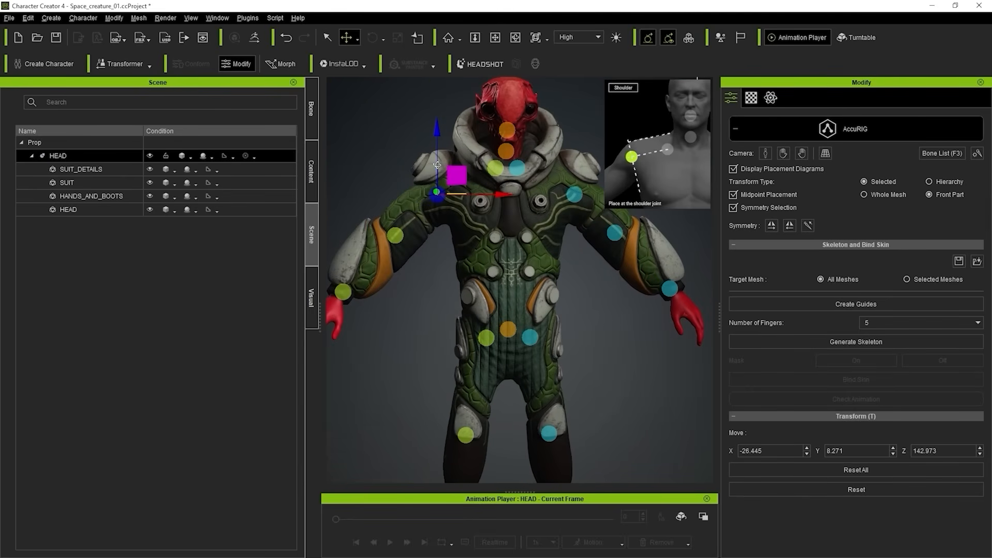
Turn off Midpoint Placement and move the right shoulder guide to about X -24.9, Z 144.4.
left_click(760, 195)
middle_click_drag(569, 265, 559, 294)
left_click_drag(446, 203, 449, 200)
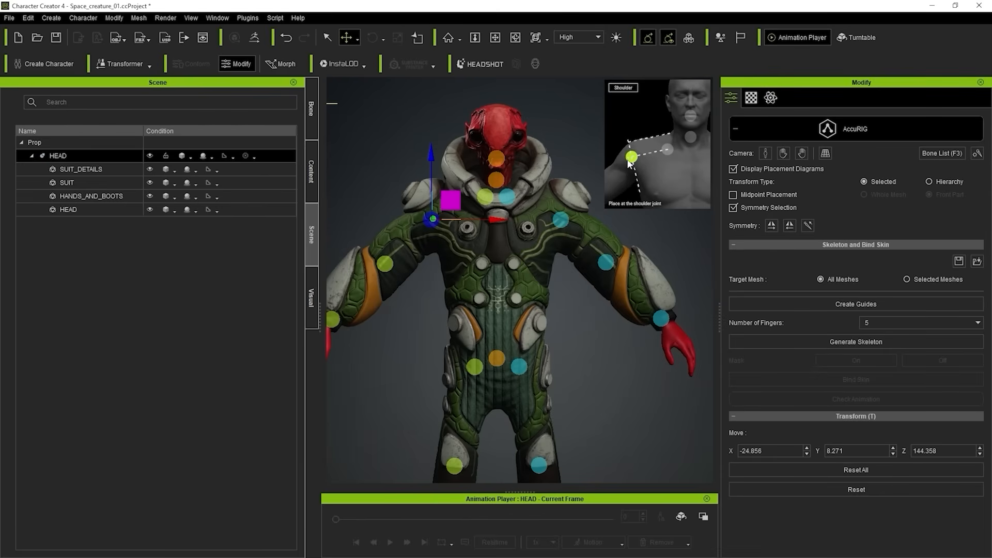
Move the right shoulder guide to about X -24.3, Z 145.2 and the right clavicle guide to about X -6.8, Z 150.8.
left_click_drag(451, 200, 451, 201)
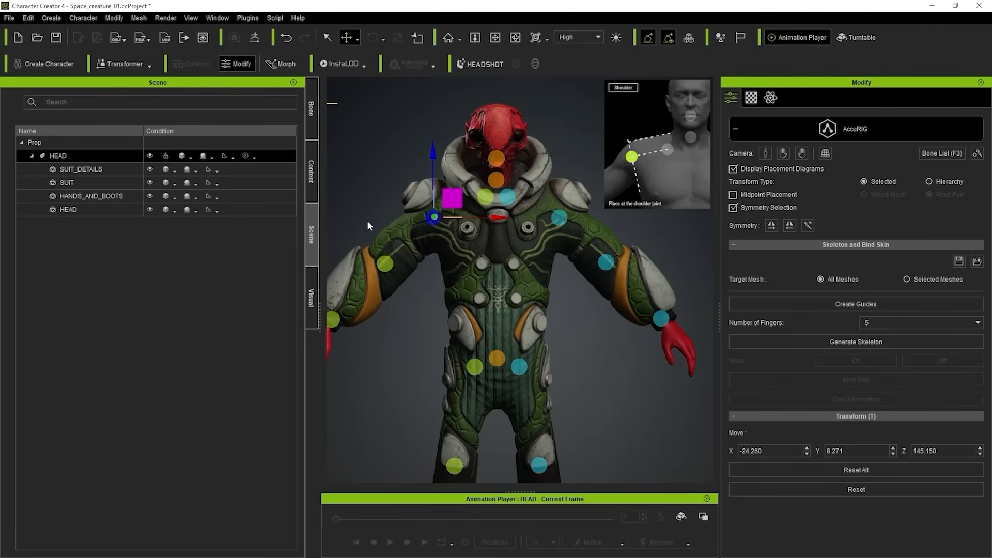
left_click(487, 197)
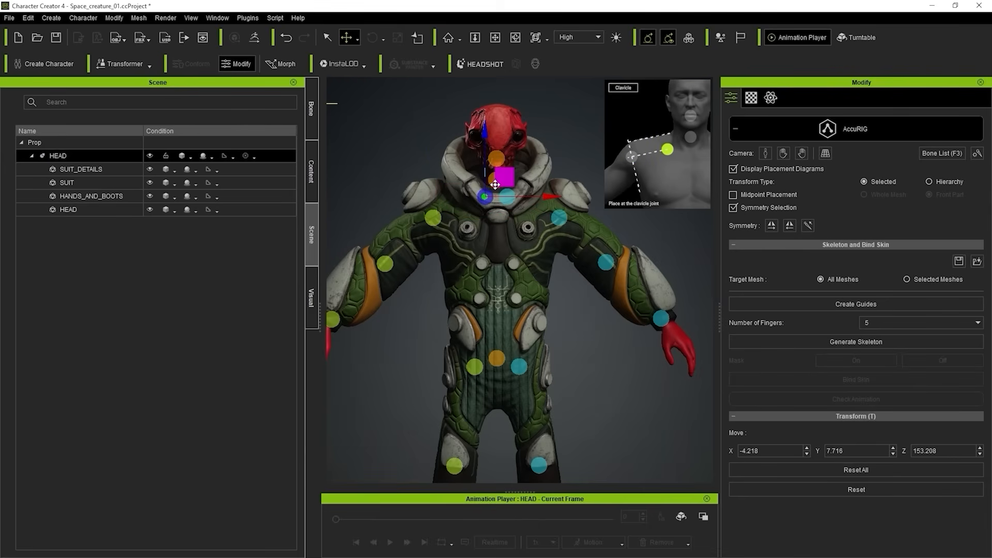
left_click_drag(505, 178, 498, 183)
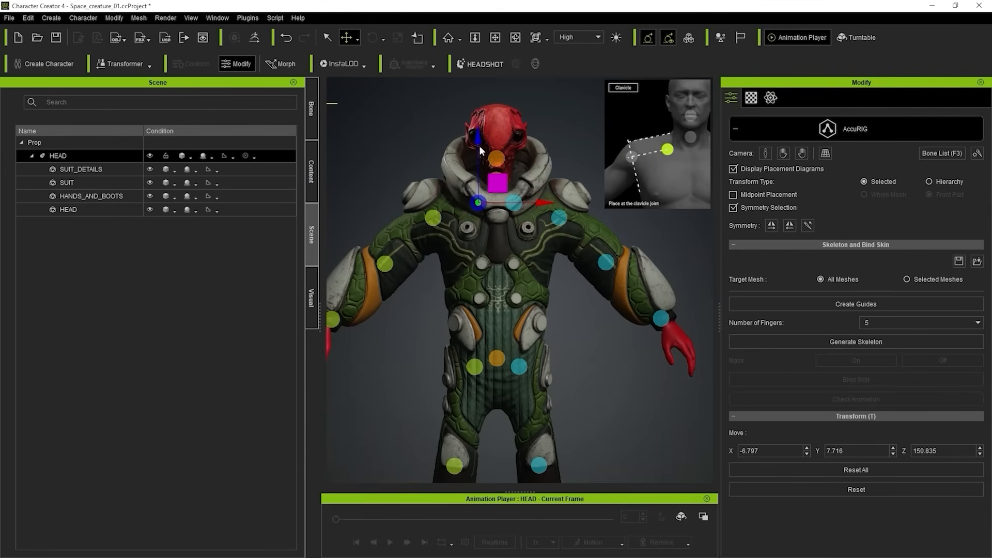
Move the neck guide to the base of the neck, at about Y 6.5, Z 157.1, checking from the side and front.
left_click(496, 159)
left_click(495, 181)
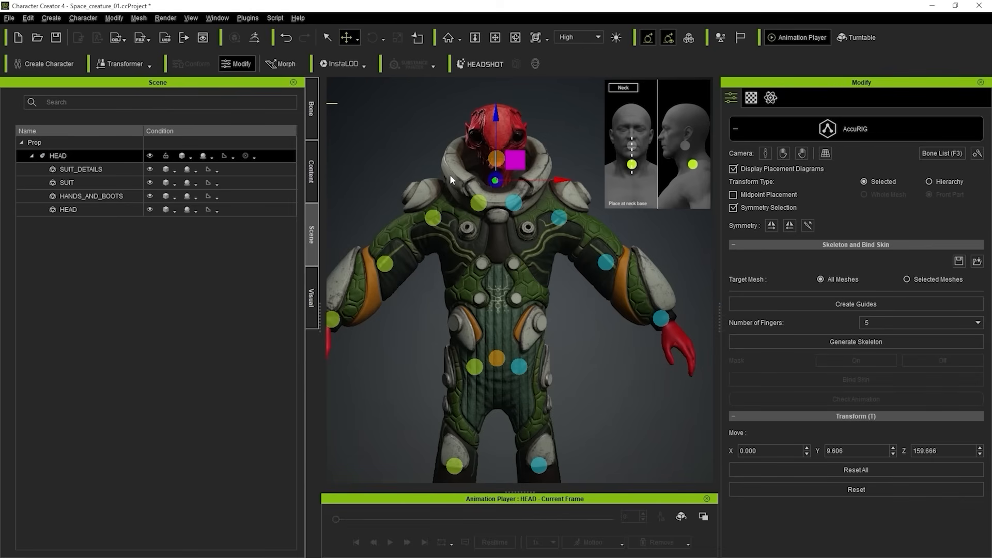
right_click_drag(450, 175, 702, 301)
left_click_drag(434, 166, 448, 174)
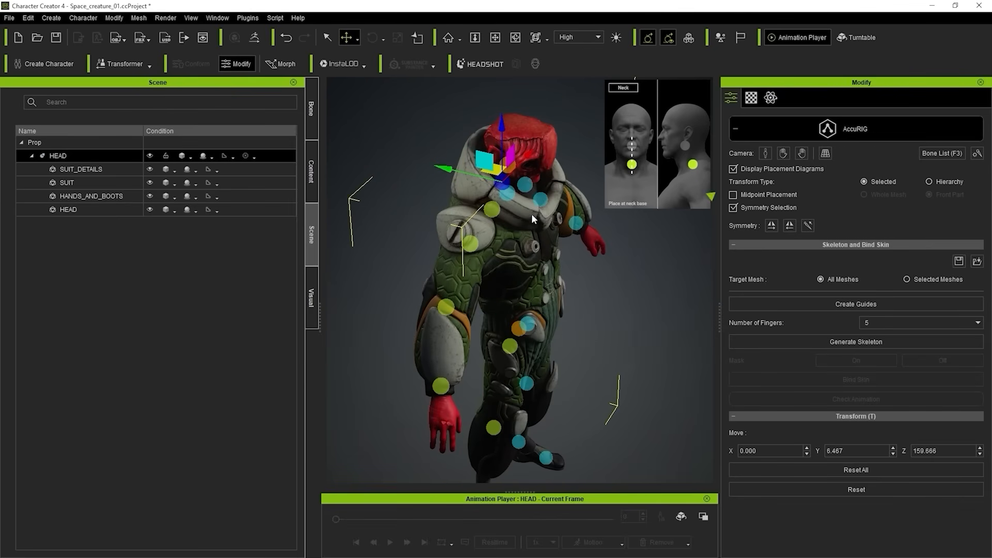
right_click_drag(560, 215, 558, 184, "alt")
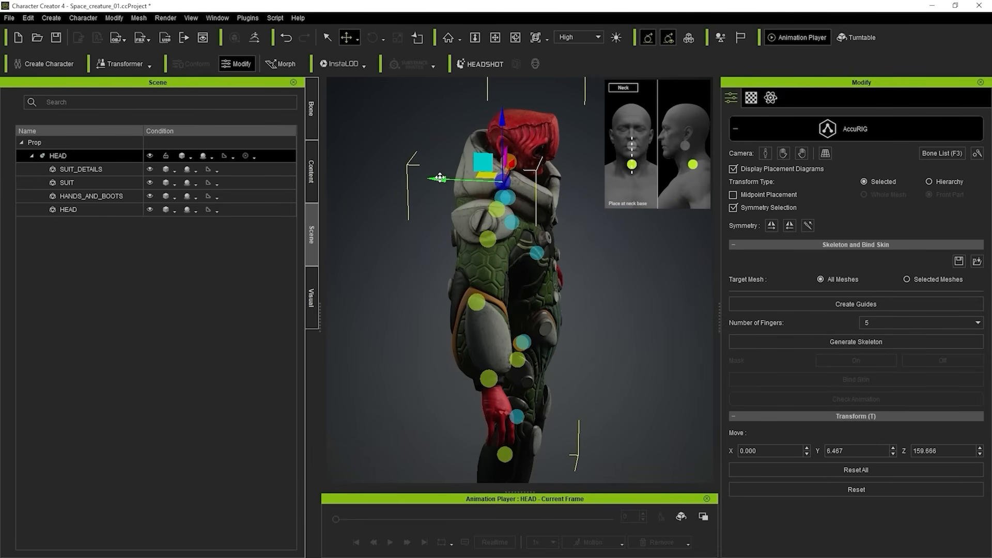
left_click_drag(440, 177, 440, 178)
right_click_drag(434, 192, 361, 202, "alt")
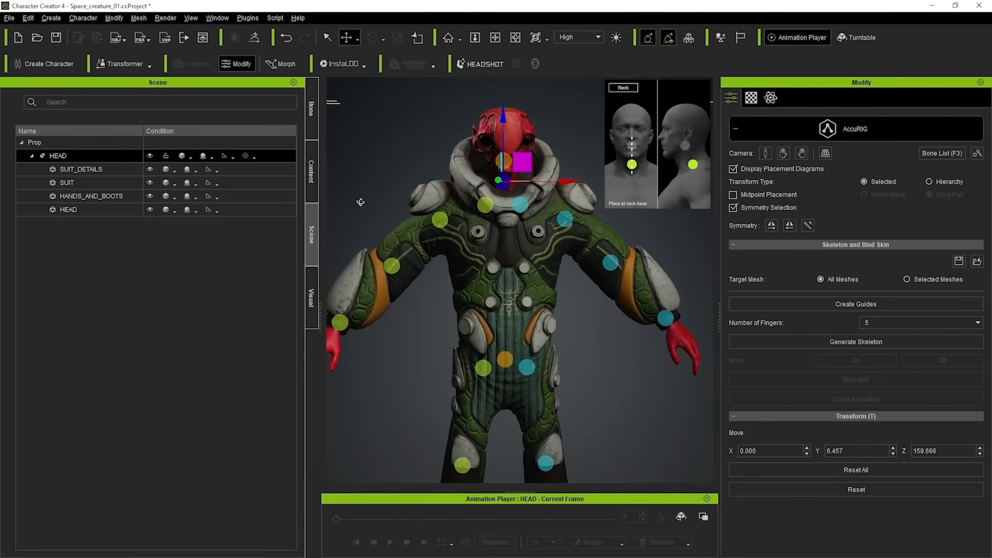
left_click_drag(503, 115, 504, 122)
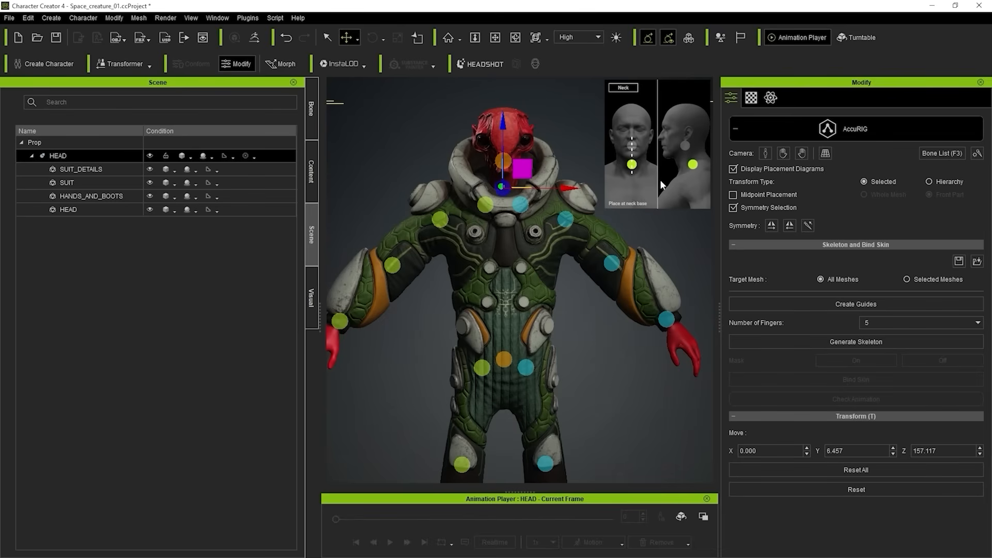
From a side view, move the head guide to the tip of the neck, at about Y 2.3, Z 168.2.
left_click(504, 159)
mouse_move(507, 155)
right_mouse_down("alt")
mouse_move(473, 223)
mouse_move(501, 169)
right_mouse_up("alt")
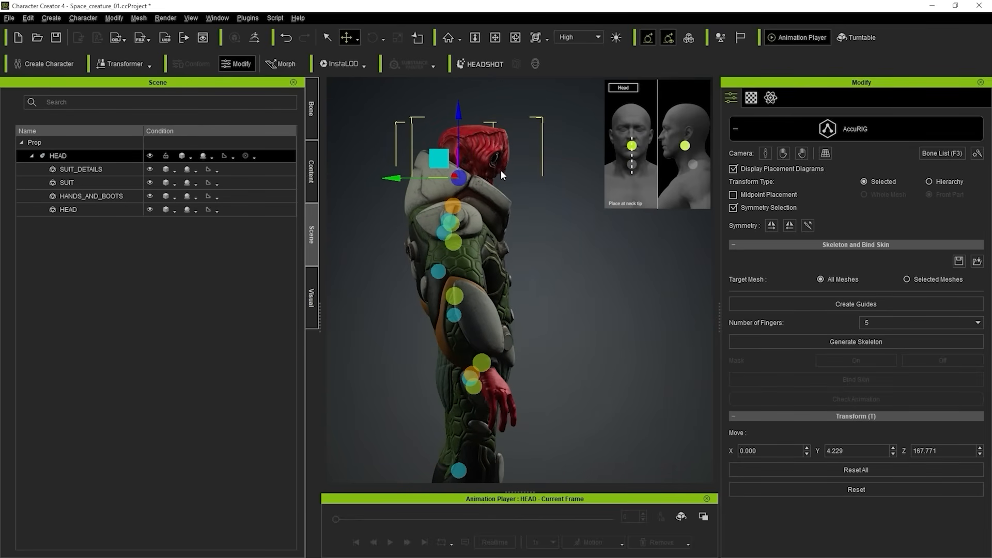
left_click_drag(439, 159, 448, 177)
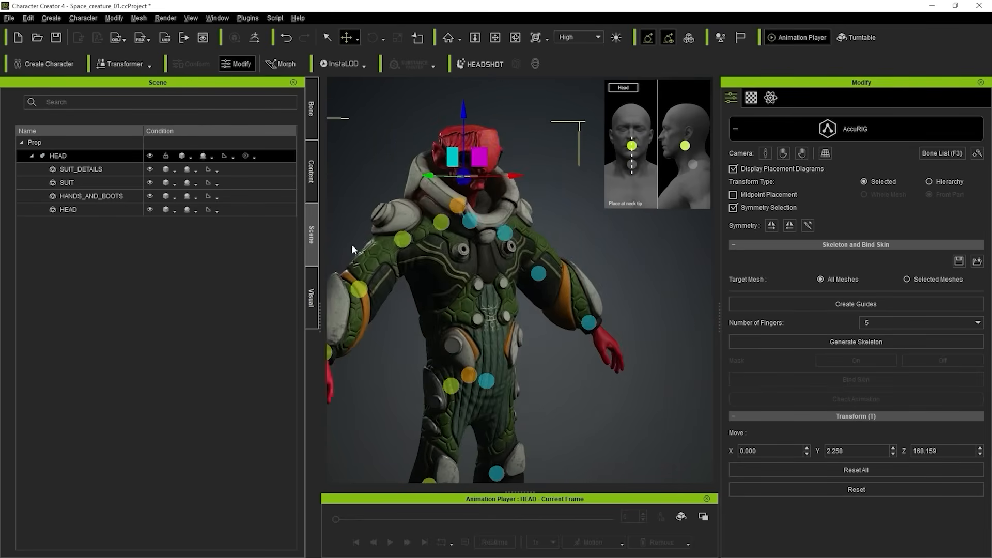
Move the right elbow guide to the elbow joint, at about X -38.9, Z 130.8, checking from the back, side and front.
right_click_drag(353, 249, 482, 250, "alt")
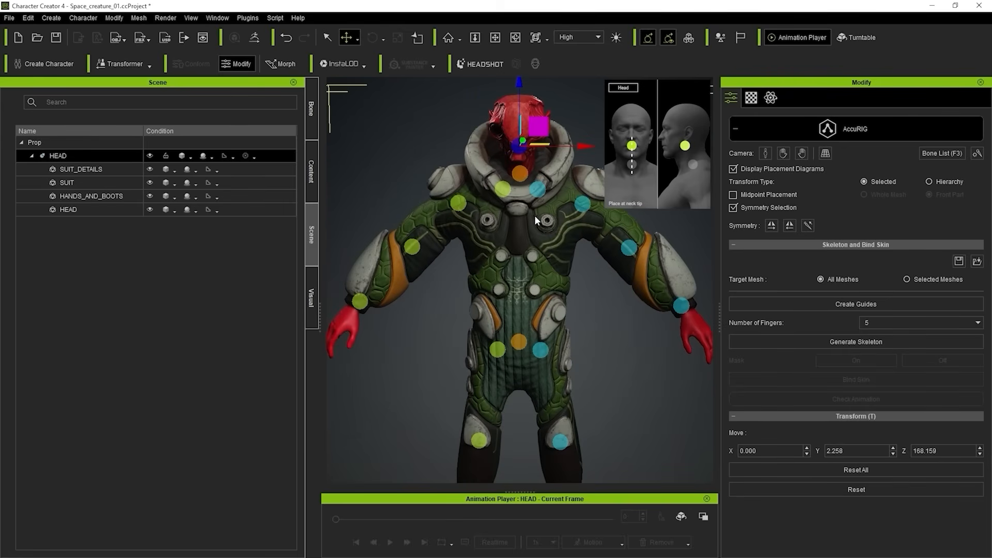
scroll(536, 224, "down", 1)
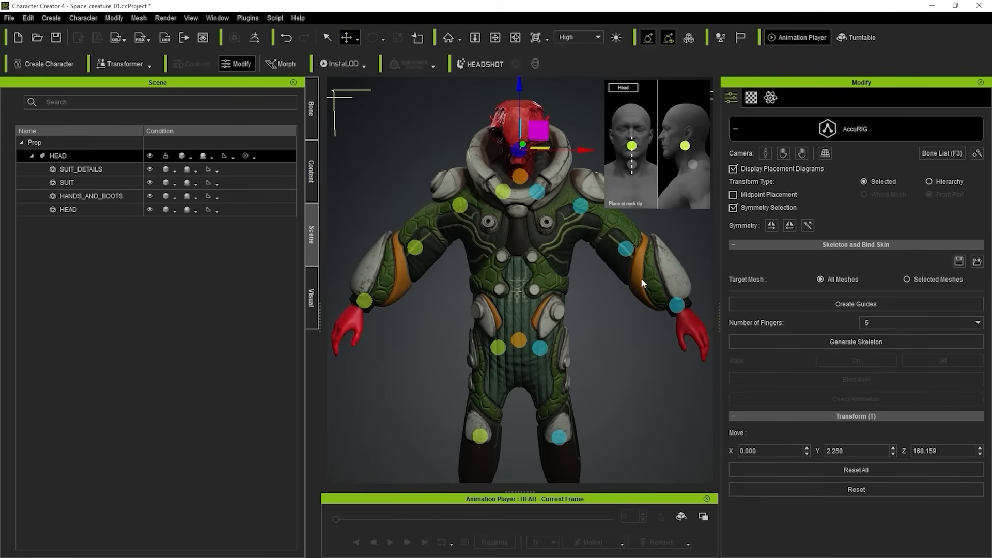
right_click_drag(614, 369, 622, 332, "alt")
left_click(420, 234)
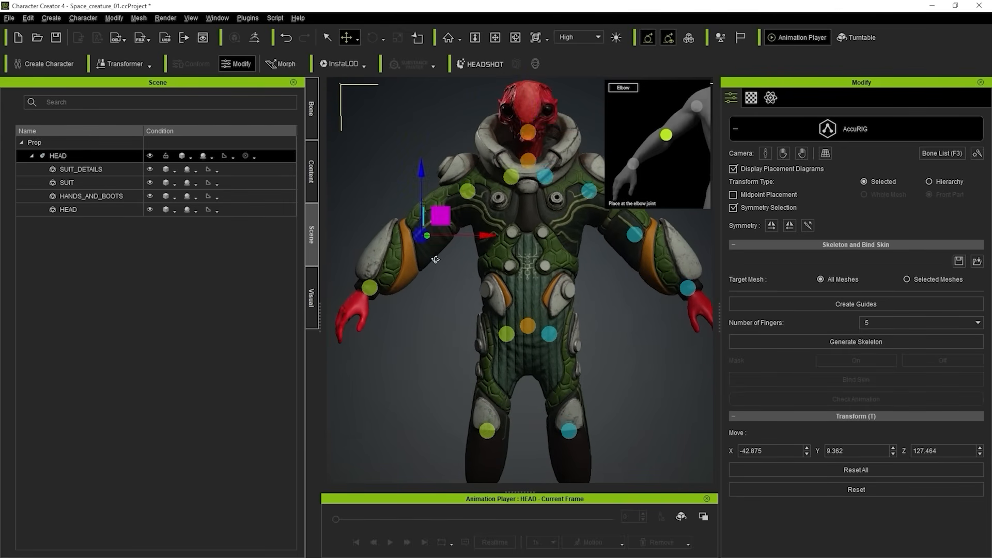
right_click_drag(435, 260, 643, 261, "alt")
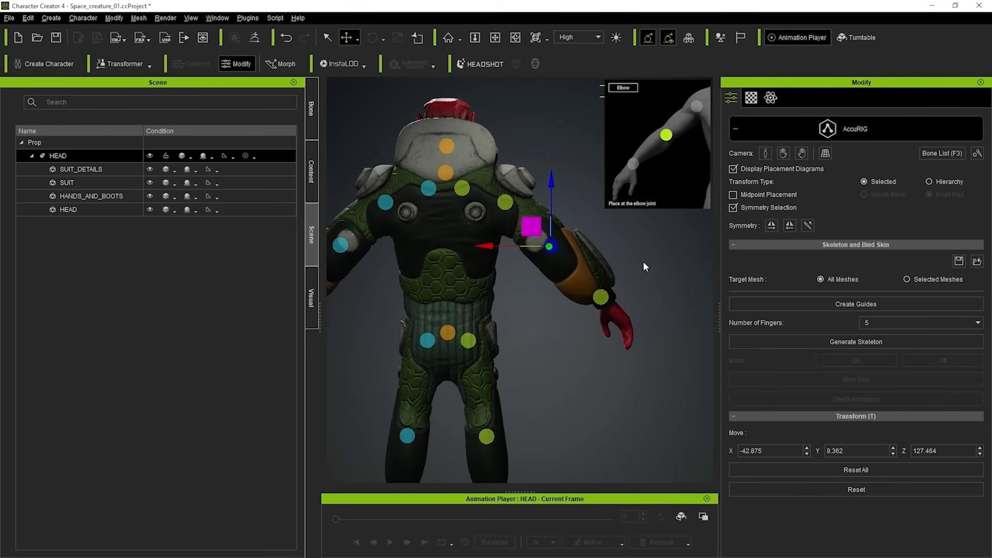
left_click_drag(541, 231, 533, 223)
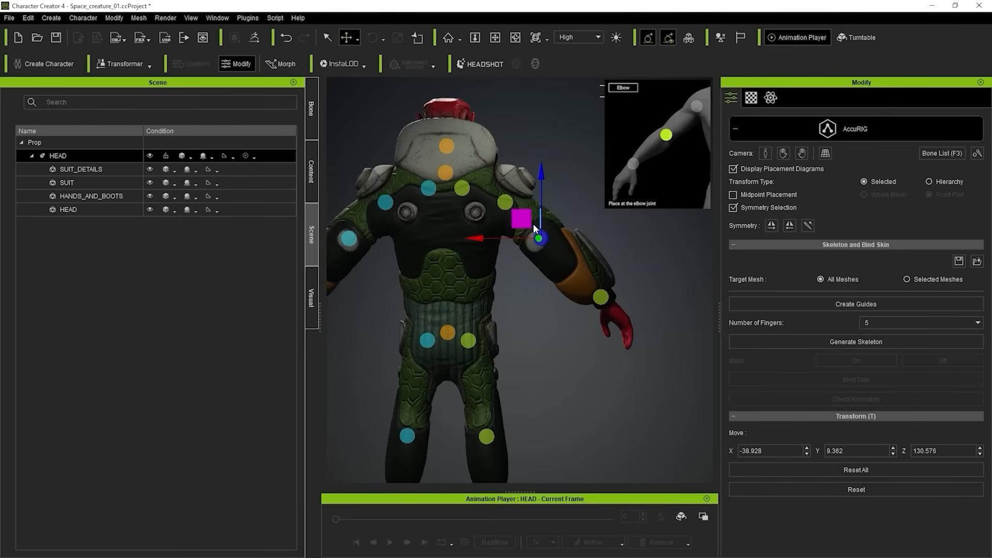
right_click_drag(532, 236, 203, 354, "alt")
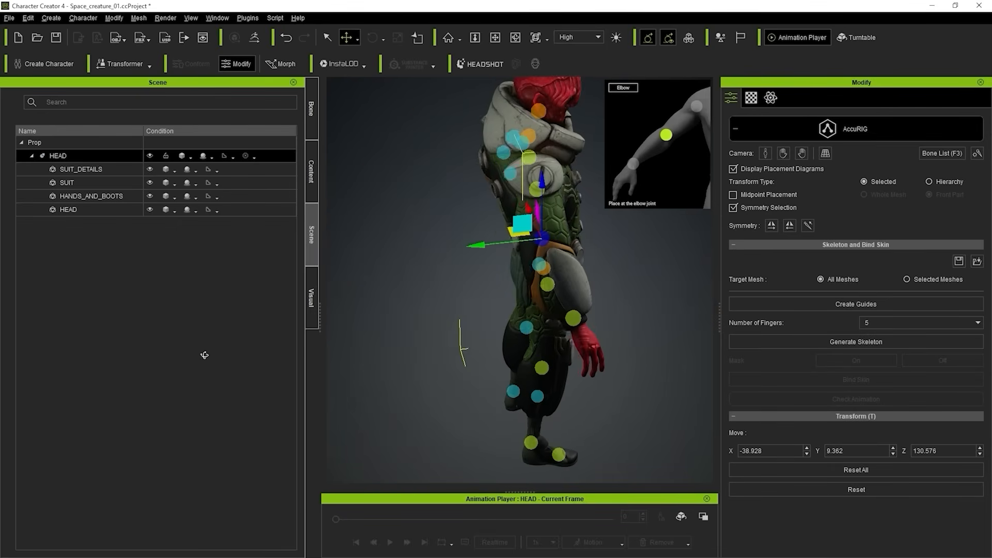
right_click_drag(498, 347, 409, 226, "alt")
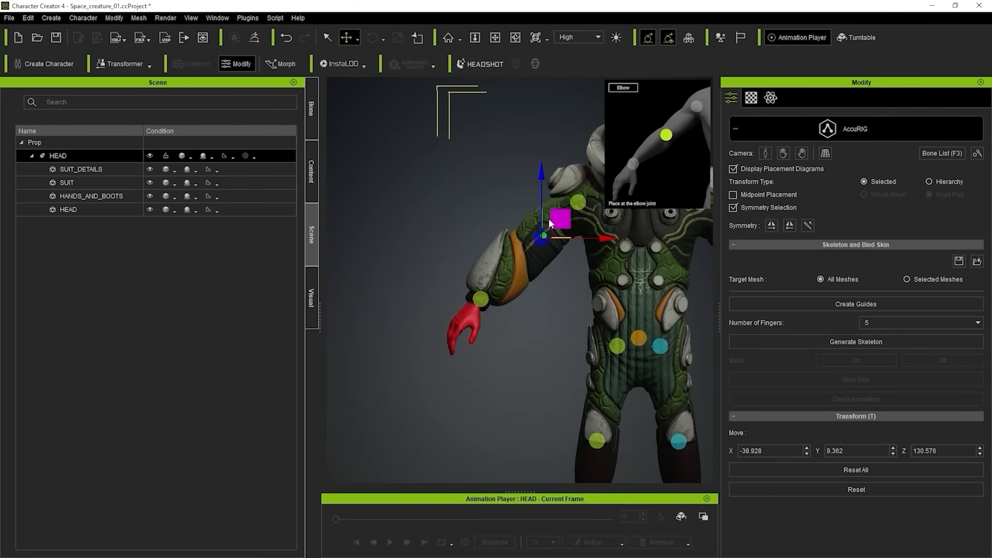
left_click_drag(558, 217, 558, 216)
right_click_drag(548, 328, 513, 336, "alt")
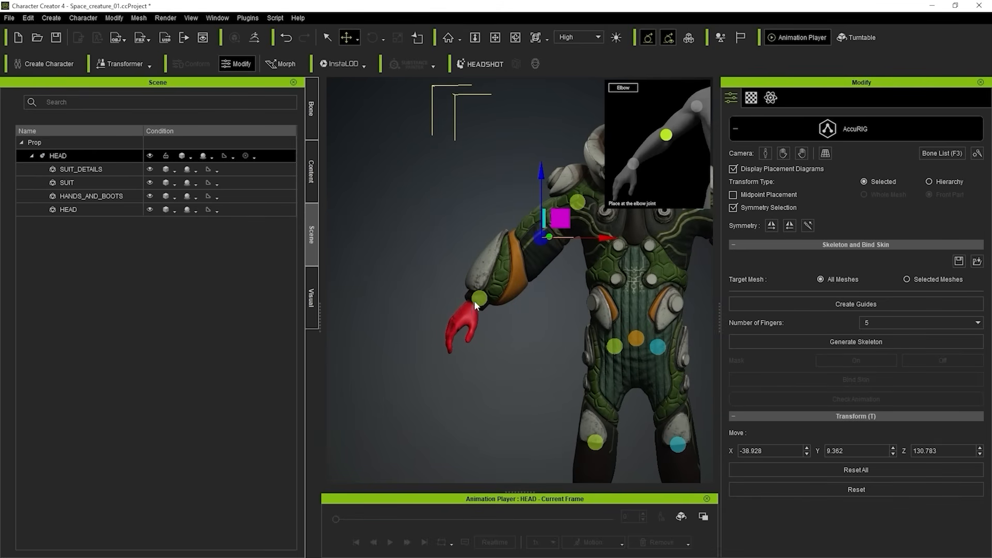
Lower the right hip guide from the front, to about X -10.7, Z 82.1.
left_click_drag(555, 355, 459, 288, "alt")
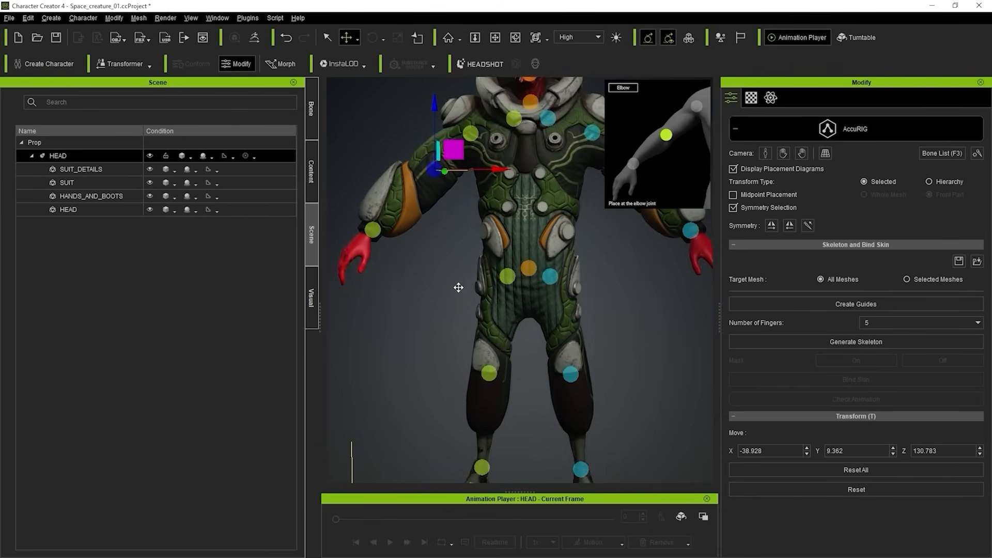
right_click_drag(459, 287, 504, 323, "alt")
left_click_drag(504, 322, 444, 270, "alt")
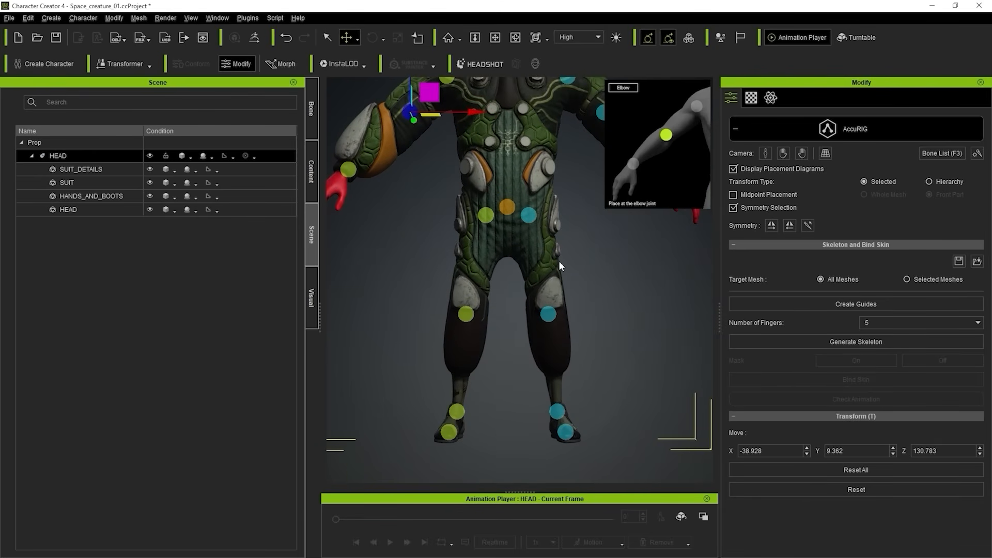
left_click_drag(559, 261, 563, 272, "alt")
left_click(490, 226)
left_click_drag(505, 207, 501, 224)
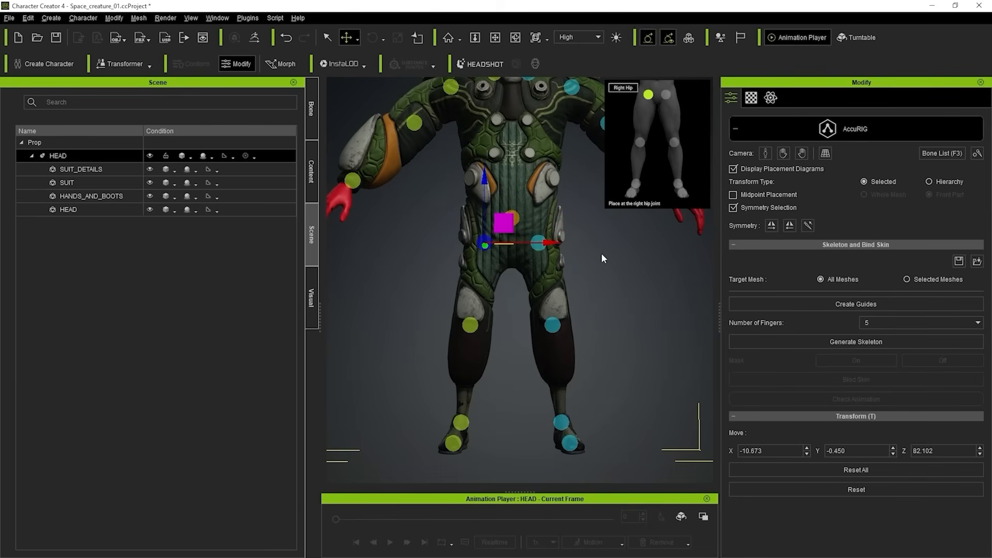
Lower the pelvis guide slightly and move the right hip guide to about X -10.4, Z 79.6.
scroll(603, 277, "down", 3)
left_click_drag(601, 254, 605, 298, "alt")
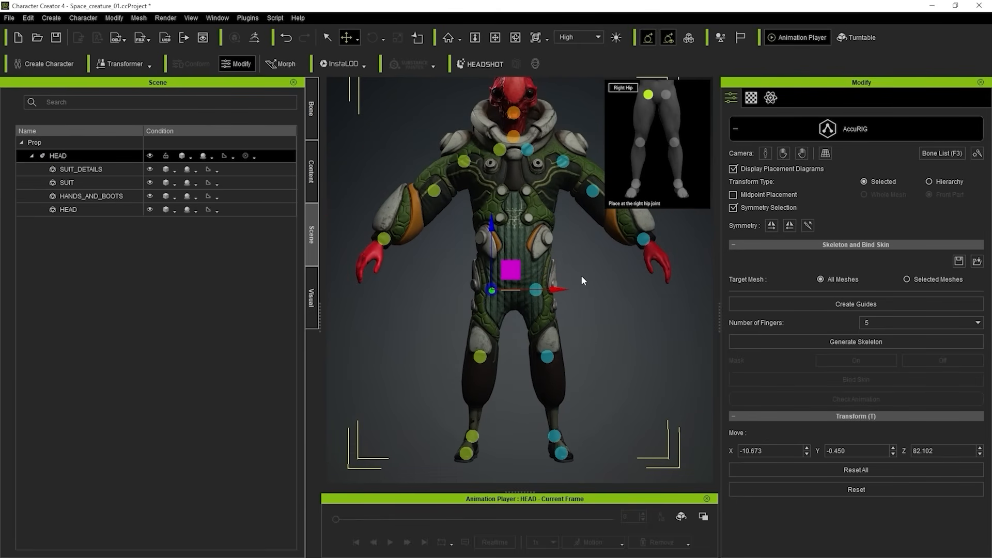
left_click(550, 360)
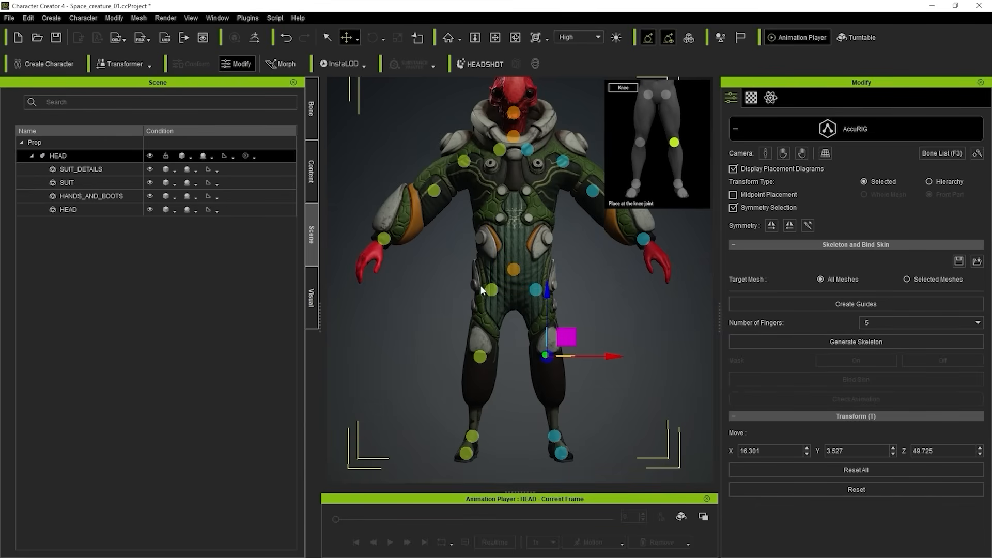
left_click(513, 270)
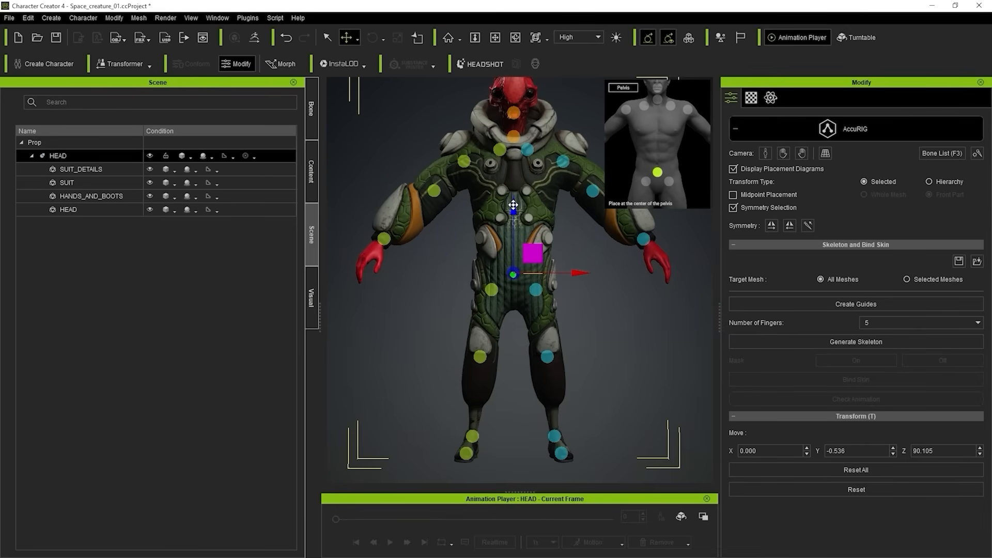
left_click_drag(514, 202, 514, 210)
left_click(491, 290)
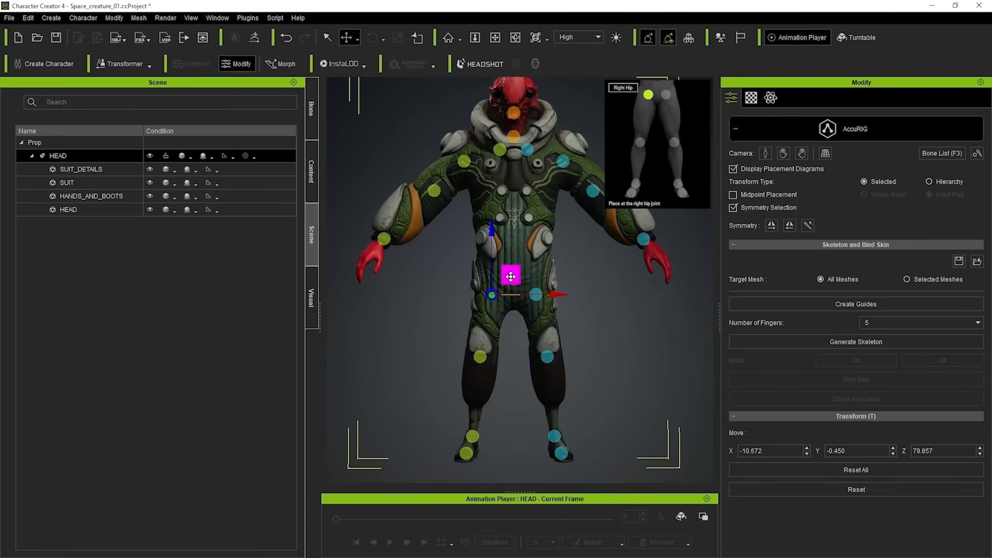
left_click_drag(511, 277, 511, 277)
Move the right knee guide up to the knee joint from the side and front, at about X -15, Y -1, Z 59.
mouse_move(445, 290)
left_mouse_down("alt")
mouse_move(682, 281)
mouse_move(766, 304)
mouse_move(643, 292)
mouse_move(435, 304)
left_mouse_up("alt")
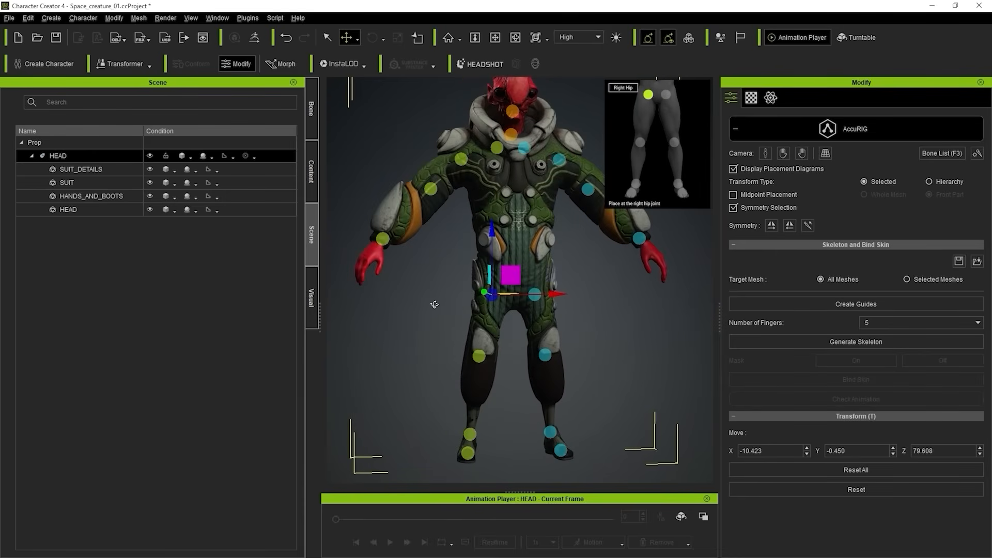
middle_click_drag(631, 410, 516, 282)
left_click(473, 263)
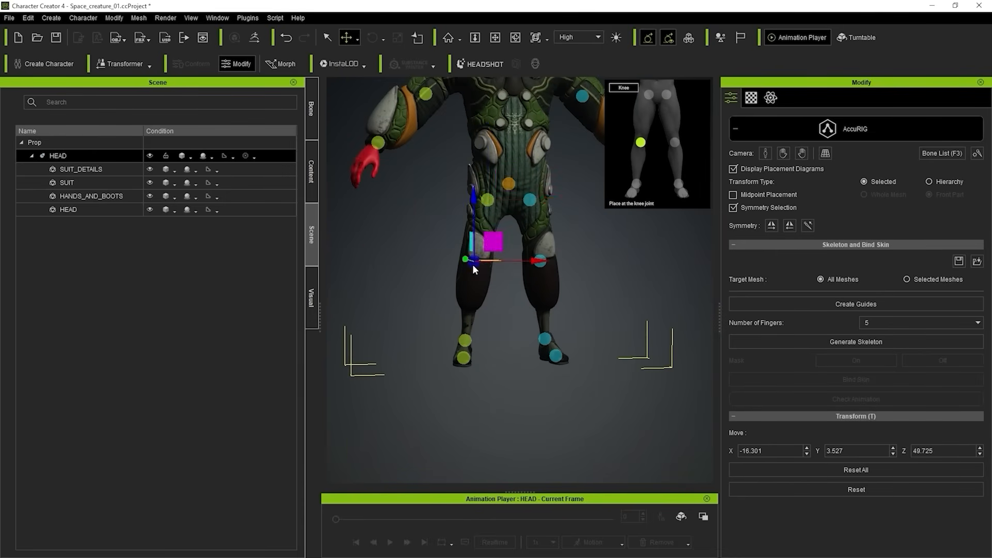
left_click_drag(474, 268, 649, 271, "alt")
left_click_drag(450, 242, 460, 221)
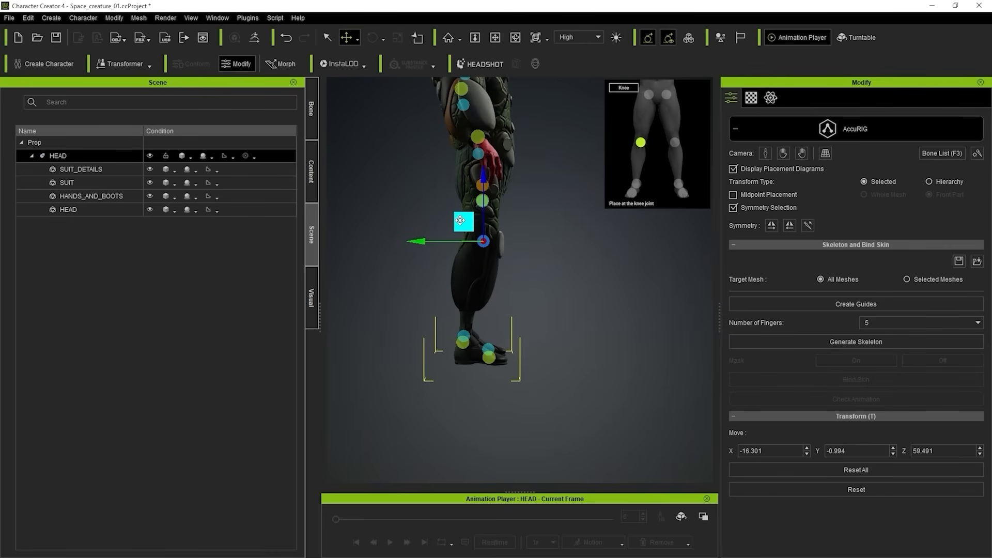
left_click_drag(600, 293, 431, 284, "alt")
left_click_drag(501, 221, 504, 222)
Adjust the right ankle guide from a side view, to about X -20, Y 8, Z 11.
left_click_drag(519, 354, 740, 424, "alt")
scroll(503, 379, "up", 2)
middle_click_drag(524, 415, 553, 358)
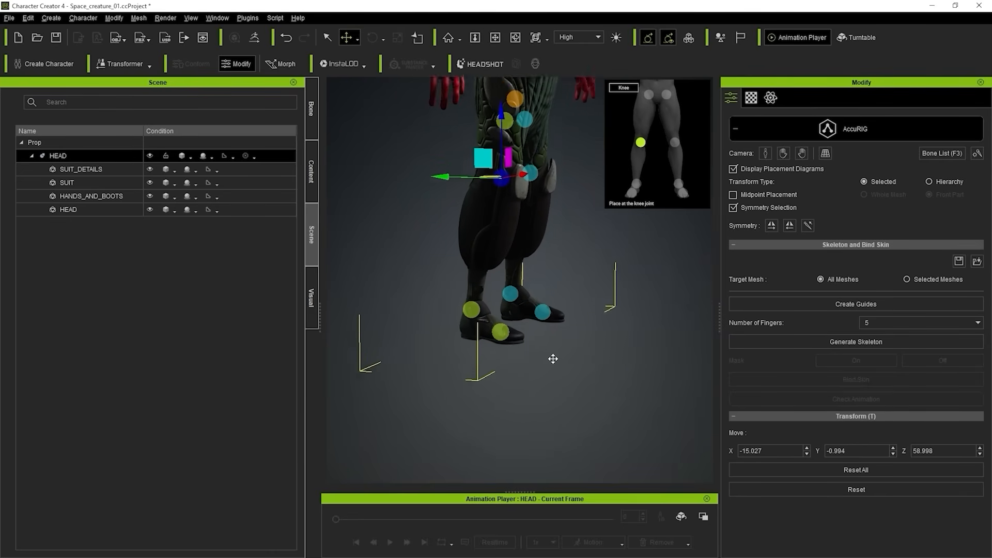
left_click_drag(553, 359, 593, 328, "alt")
left_click_drag(525, 316, 498, 284, "alt")
left_click(481, 307)
left_click_drag(460, 284, 457, 280)
left_click_drag(460, 284, 540, 327, "alt")
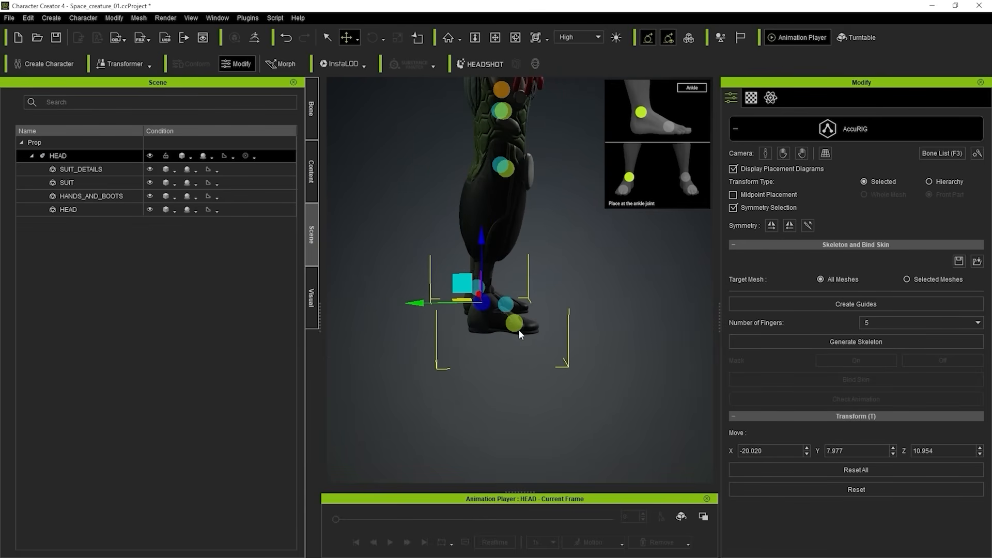
Move the right toe base guide to the ball of the boot, at about X -23.5, Y -4.8, Z 3.7.
middle_click_drag(659, 300, 580, 357, "alt")
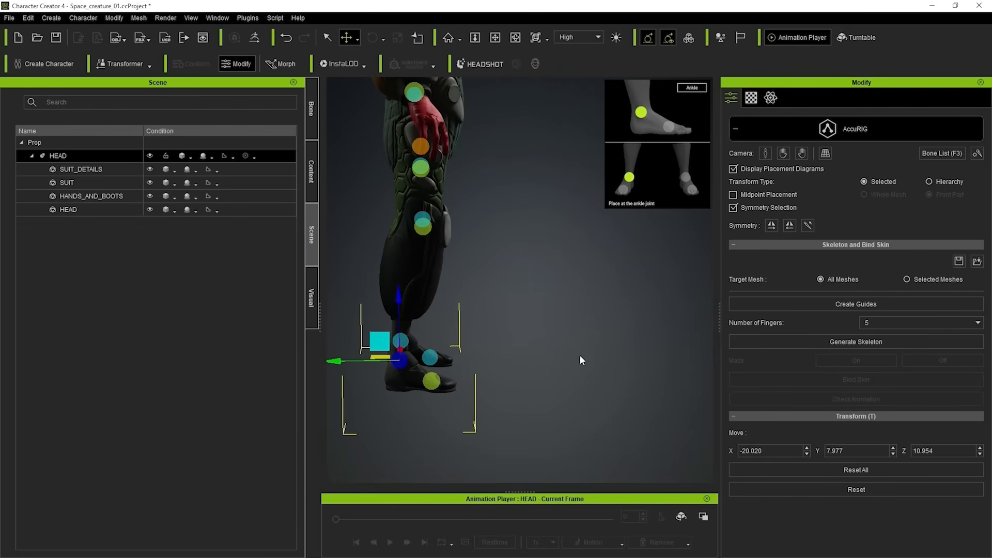
left_click(438, 383)
left_click_drag(439, 383, 598, 242, "alt")
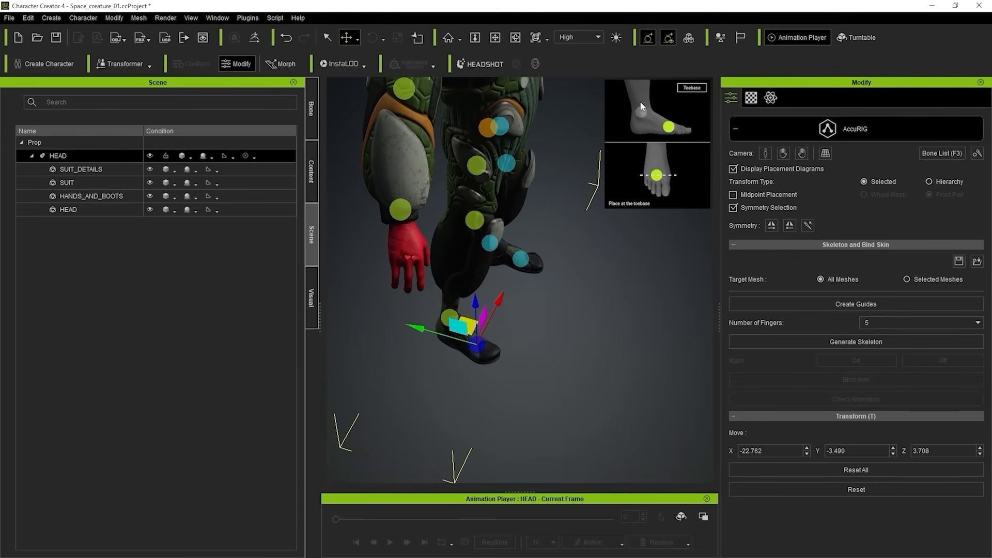
left_click_drag(588, 344, 608, 242, "alt")
left_click_drag(485, 334, 533, 544, "alt")
left_click_drag(509, 295, 503, 378, "alt")
left_click_drag(456, 280, 459, 288)
left_click_drag(536, 330, 533, 330)
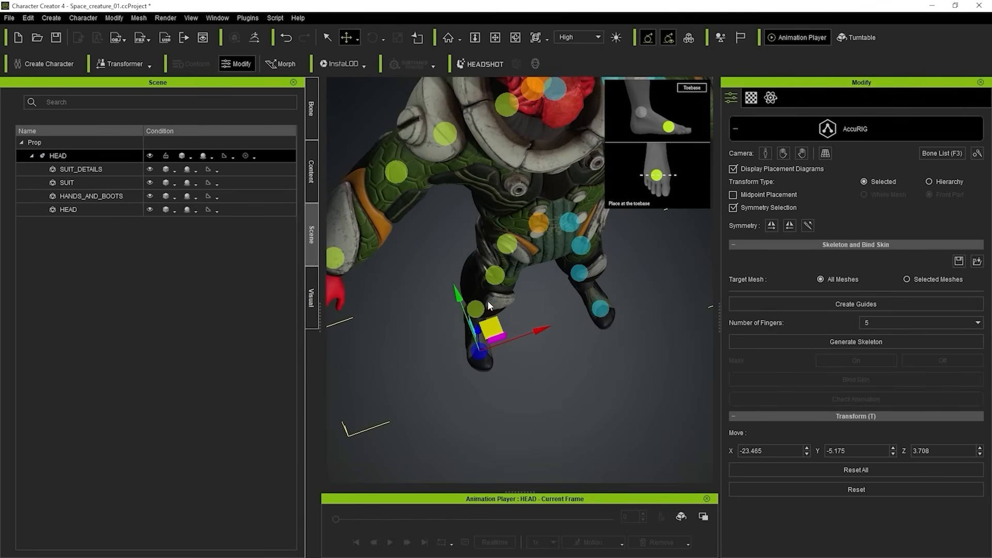
left_click_drag(458, 293, 458, 290)
Select the right wrist guide to check its placement at the wrist joint.
left_click_drag(465, 290, 494, 213, "alt")
middle_click_drag(494, 212, 478, 253, "alt")
scroll(479, 253, "down", 2)
left_click_drag(479, 253, 474, 167, "alt")
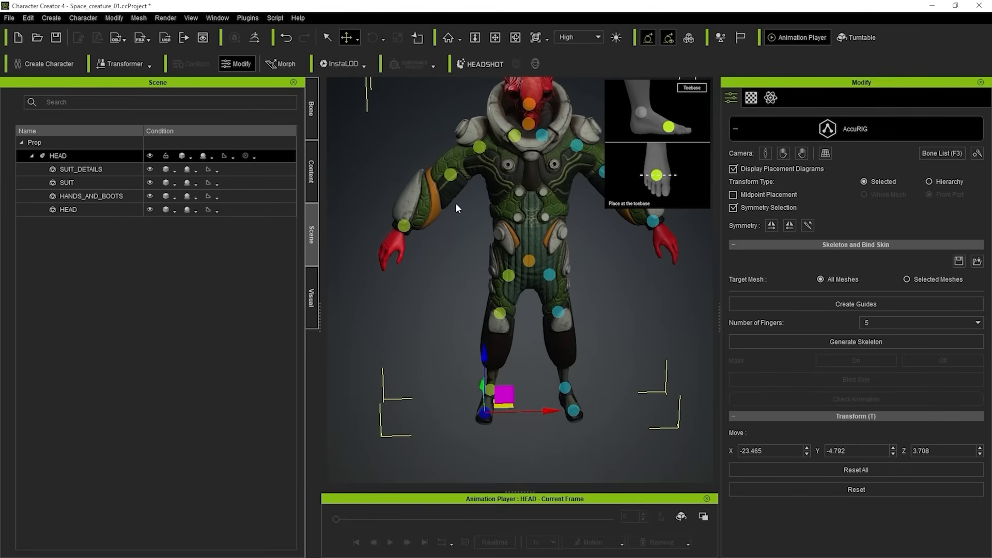
left_click_drag(404, 232, 381, 198, "alt")
left_click(409, 216)
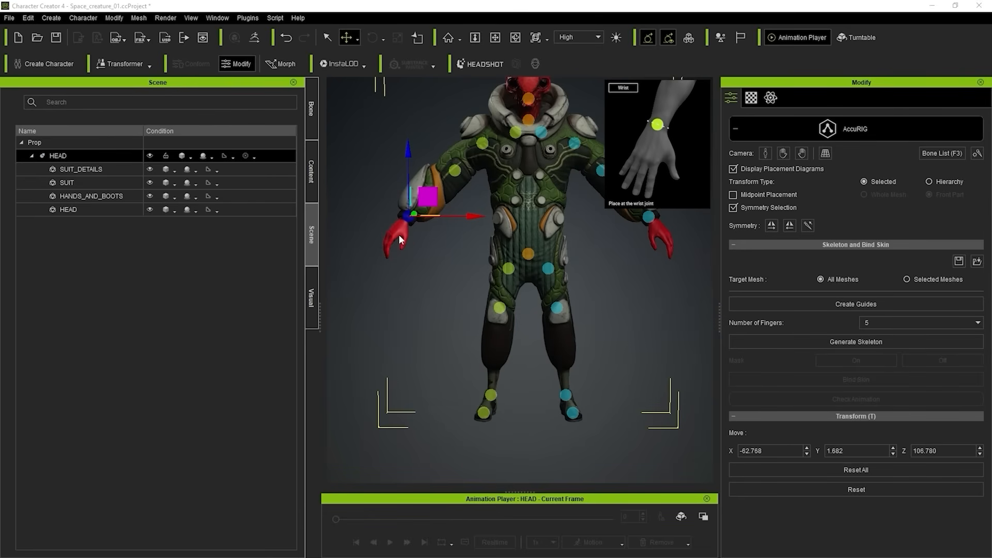
Center the right wrist guide in the wrist from the front and side, at about X -63.4, Y 1.5, Z 106.8.
scroll(401, 236, "up", 3)
middle_click_drag(426, 242, 519, 287)
right_click_drag(519, 288, 533, 315)
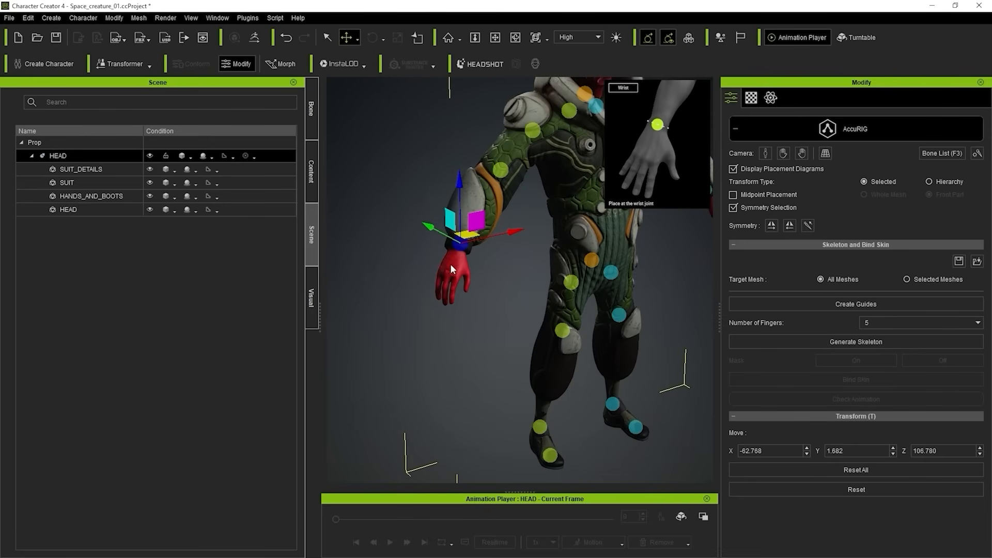
scroll(451, 265, "up", 3)
right_click_drag(522, 251, 397, 235)
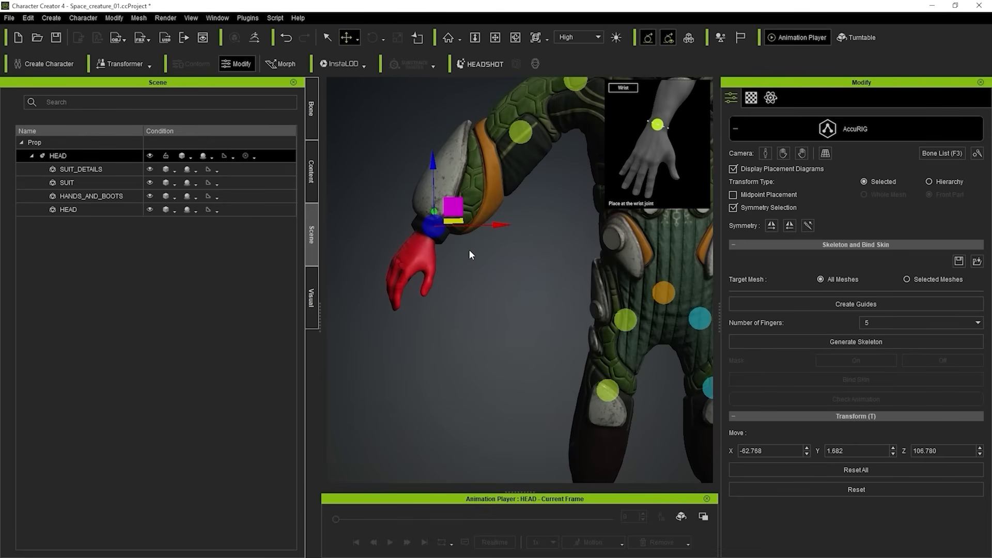
scroll(394, 312, "up", 4)
middle_click_drag(397, 305, 530, 310)
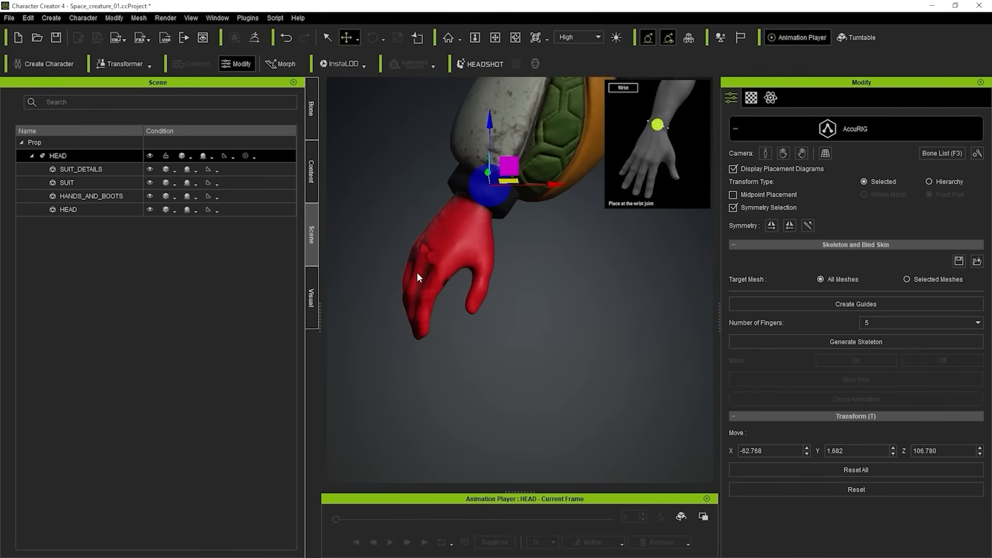
right_click_drag(412, 241, 489, 215)
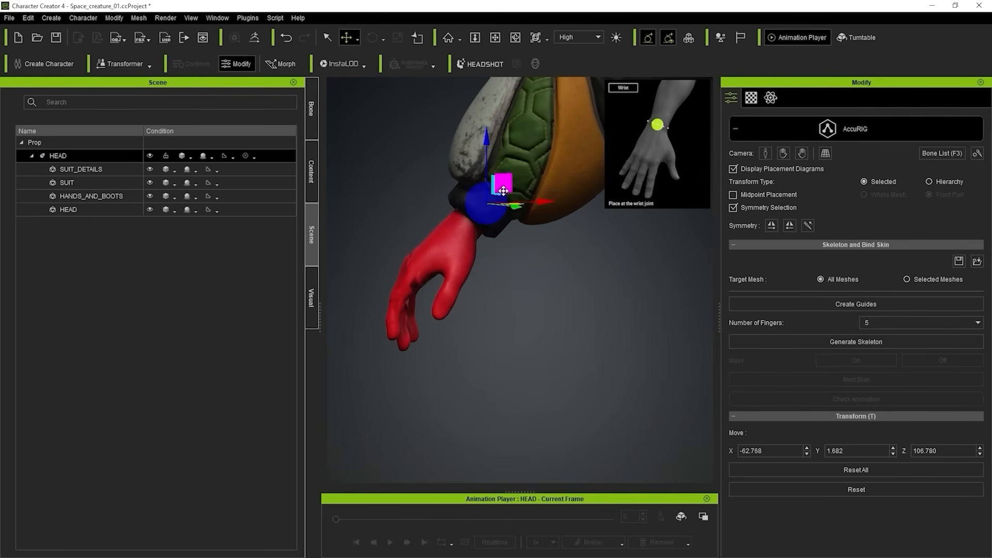
left_click_drag(504, 188, 498, 191)
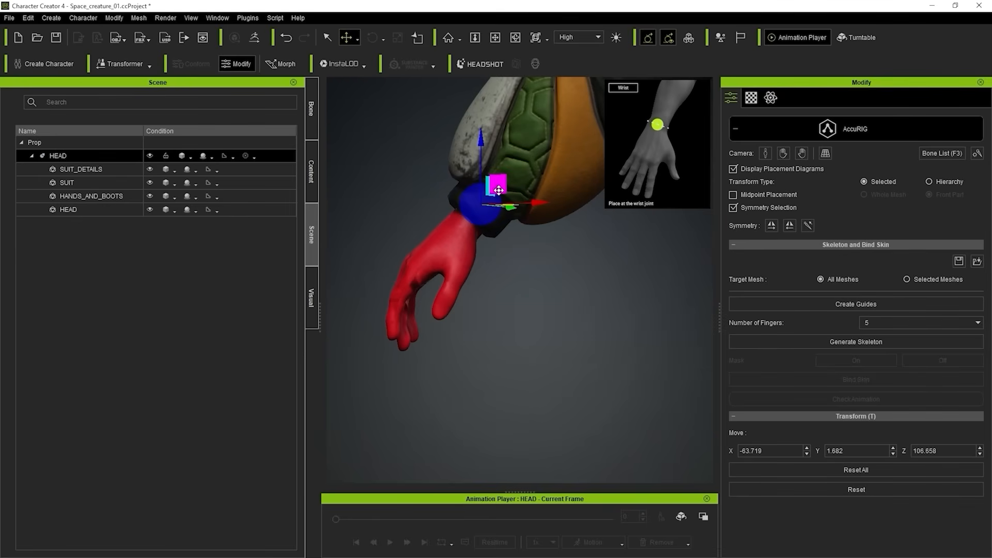
right_click_drag(442, 223, 492, 219)
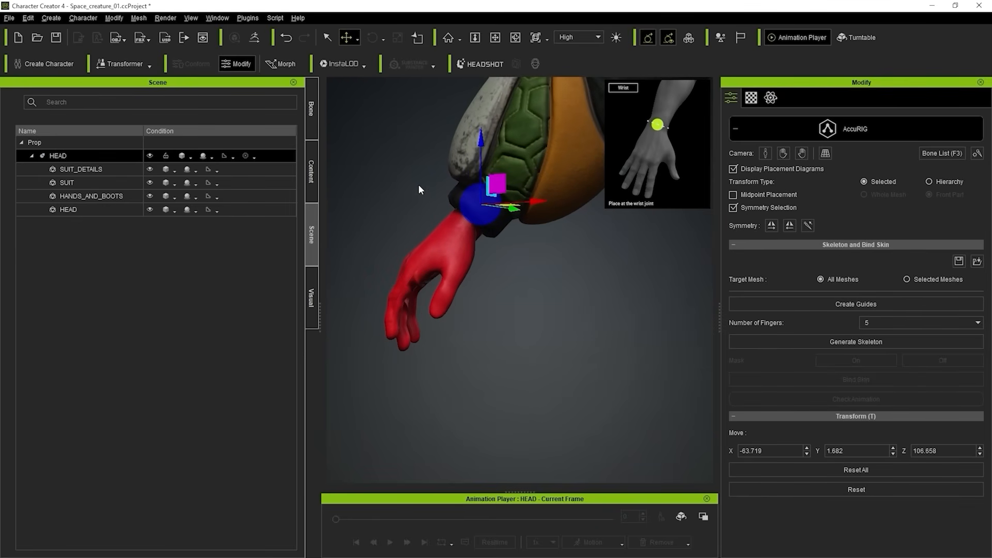
right_click_drag(418, 189, 580, 158)
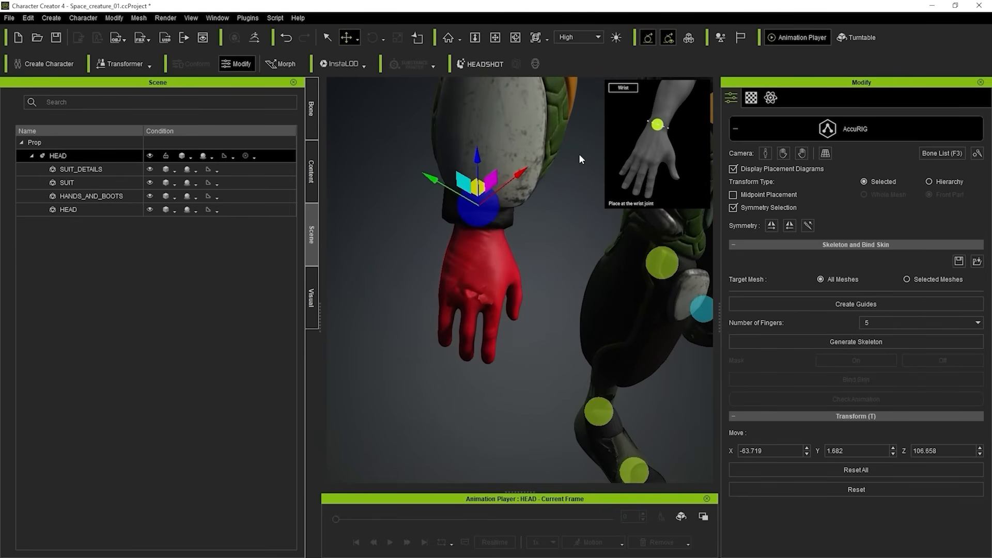
left_click_drag(464, 181, 503, 185)
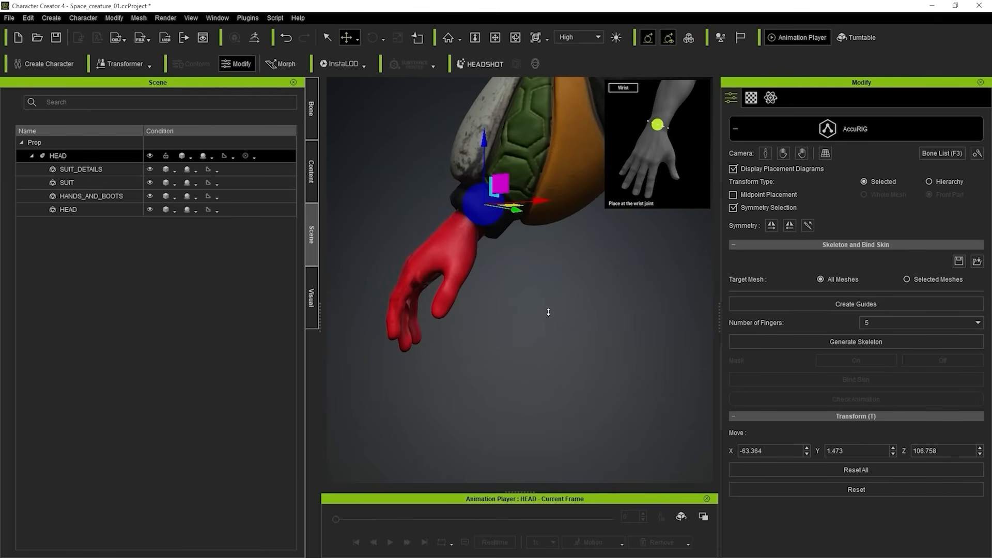
Review the guide placement over the whole body from the front and at an angle.
scroll(548, 312, "down", 3)
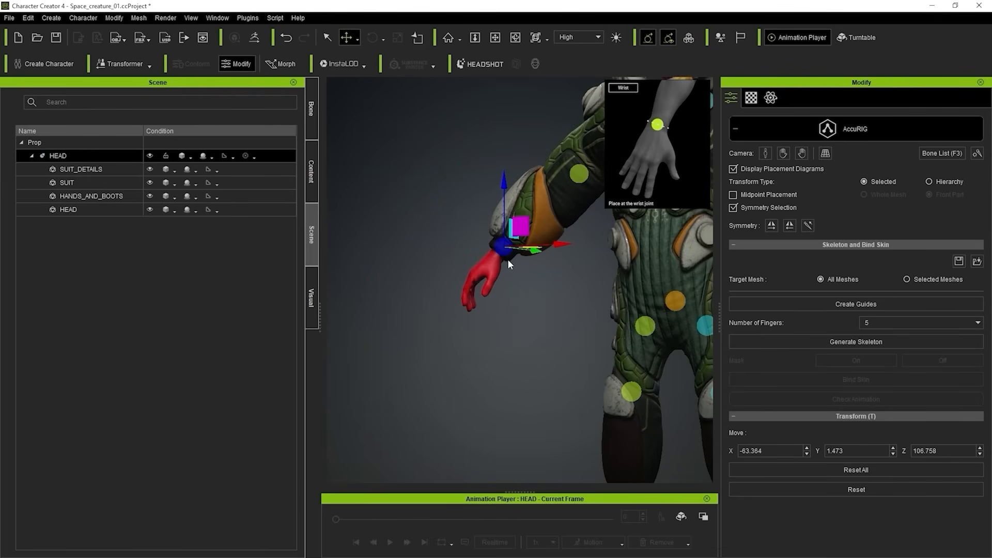
scroll(510, 319, "down", 2)
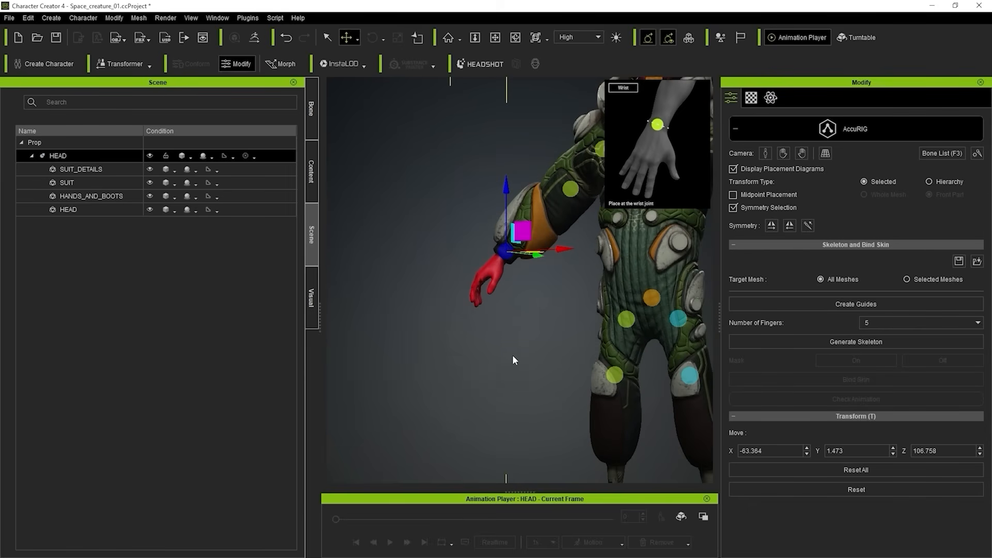
scroll(512, 353, "down", 2)
middle_click_drag(505, 345, 459, 304)
right_click_drag(460, 306, 558, 341)
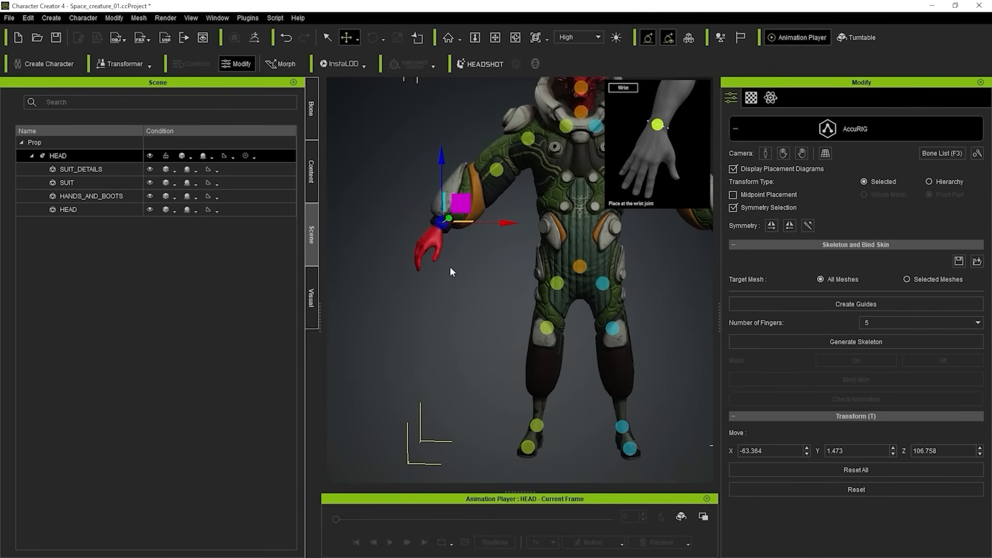
middle_click_drag(488, 283, 428, 304)
scroll(421, 295, "down", 1)
scroll(439, 278, "down", 1)
right_click_drag(428, 304, 442, 295)
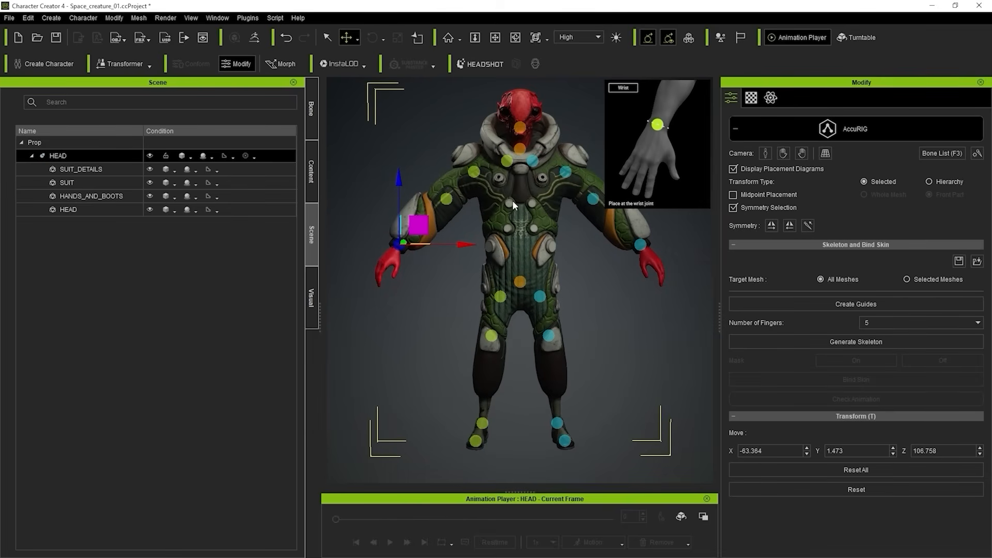
right_click_drag(521, 325, 521, 299)
right_click_drag(412, 303, 497, 339)
Lower the right knee guide slightly and shift it outward, to about X -16.4, Y -1, Z 55.7.
left_click(493, 337)
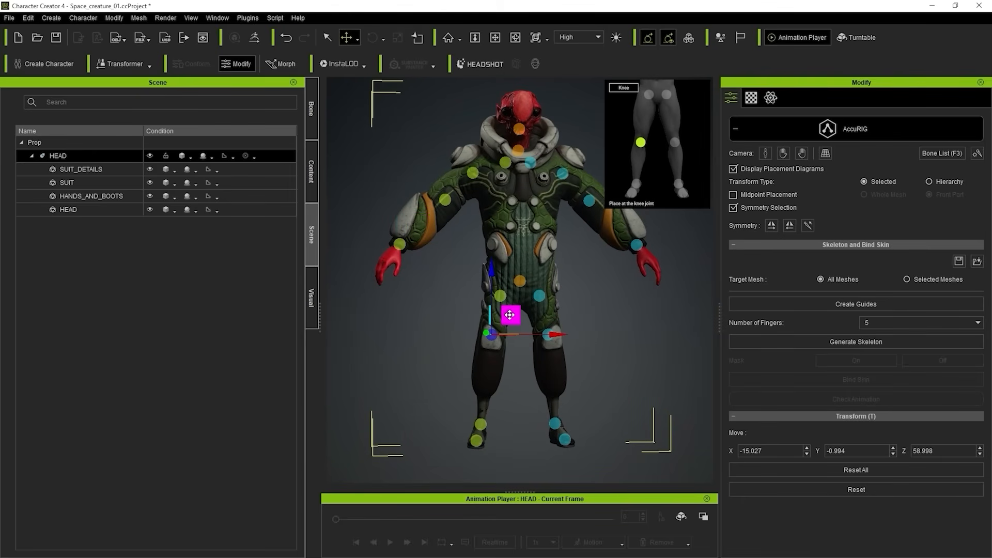
left_click_drag(510, 314, 508, 322)
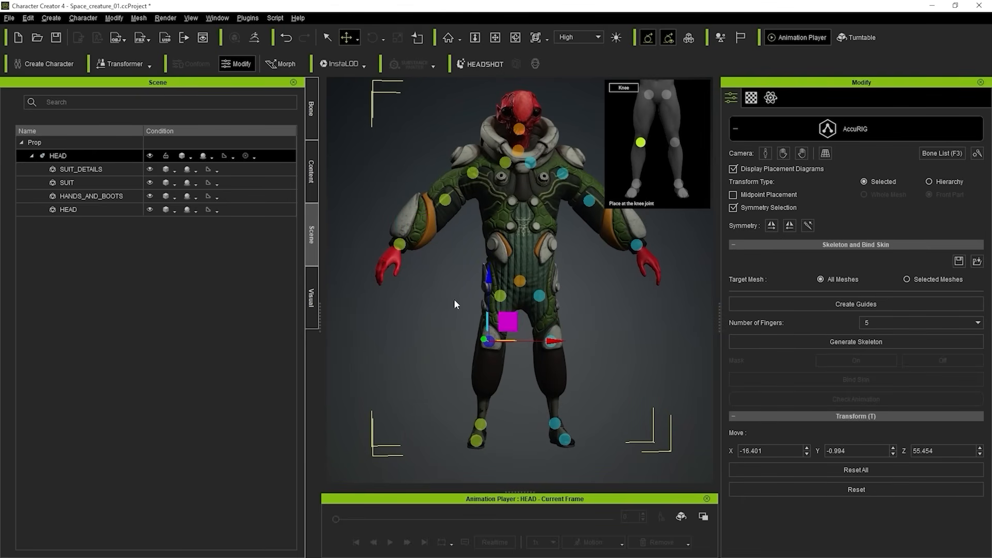
right_click_drag(455, 305, 714, 318)
left_click_drag(470, 322, 471, 323)
left_click_drag(672, 340, 631, 332, "alt")
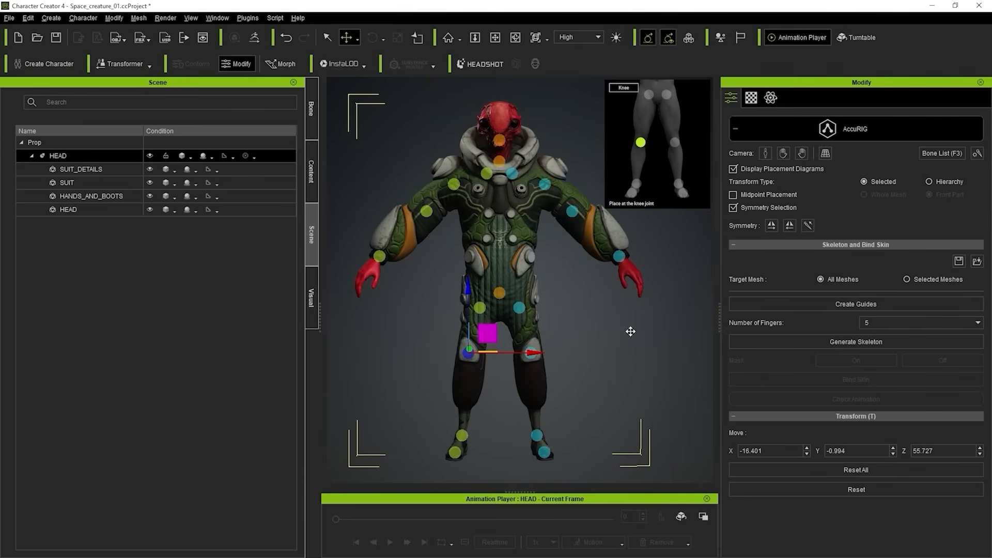
Set the number of fingers to 4 and generate the skeleton from the placed guides.
middle_click_drag(607, 284, 616, 279, "alt")
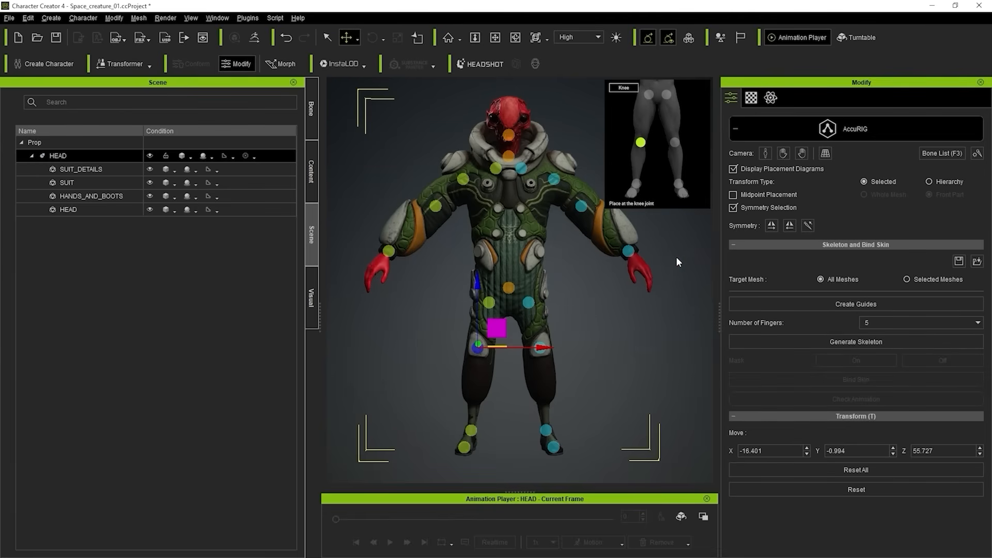
left_click_drag(678, 258, 579, 333, "alt")
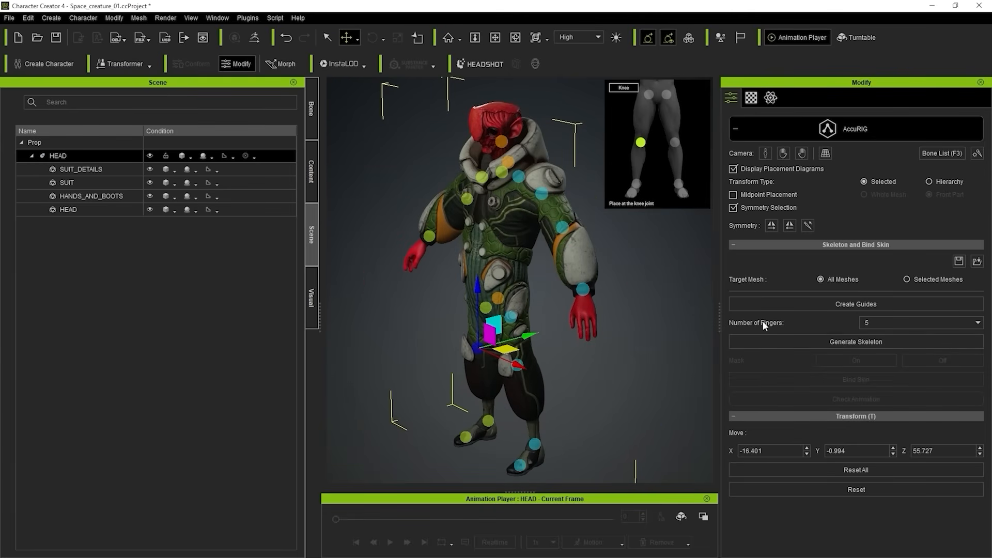
left_click(881, 321)
left_click(873, 356)
right_click_drag(495, 307, 664, 294)
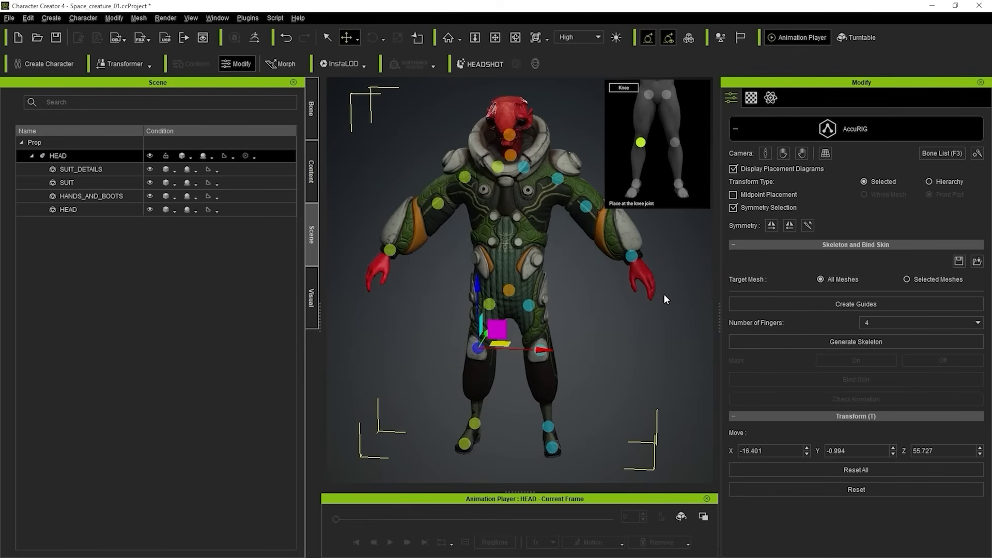
left_click(877, 341)
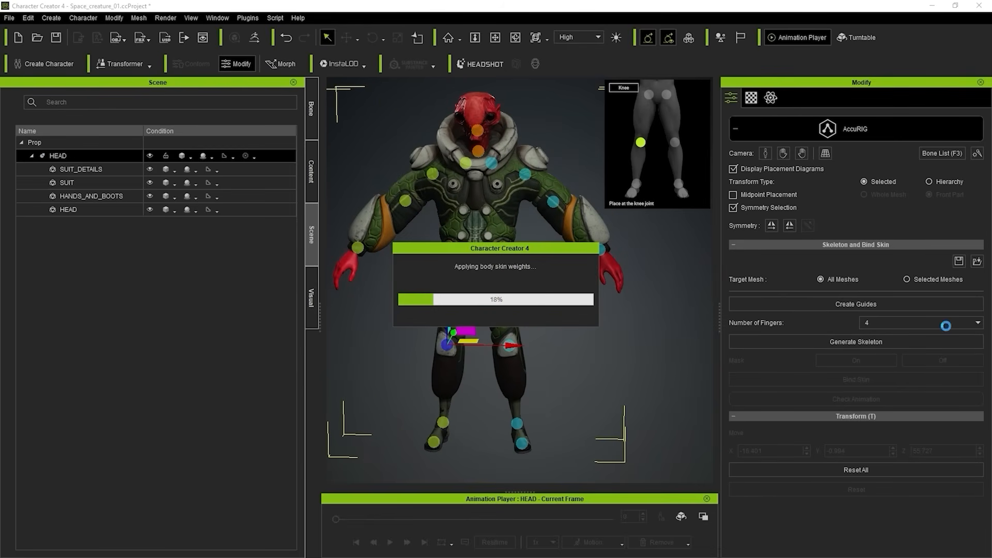
Examine the generated finger and thumb joint markers on the right hand from several angles.
scroll(625, 332, "up", 2)
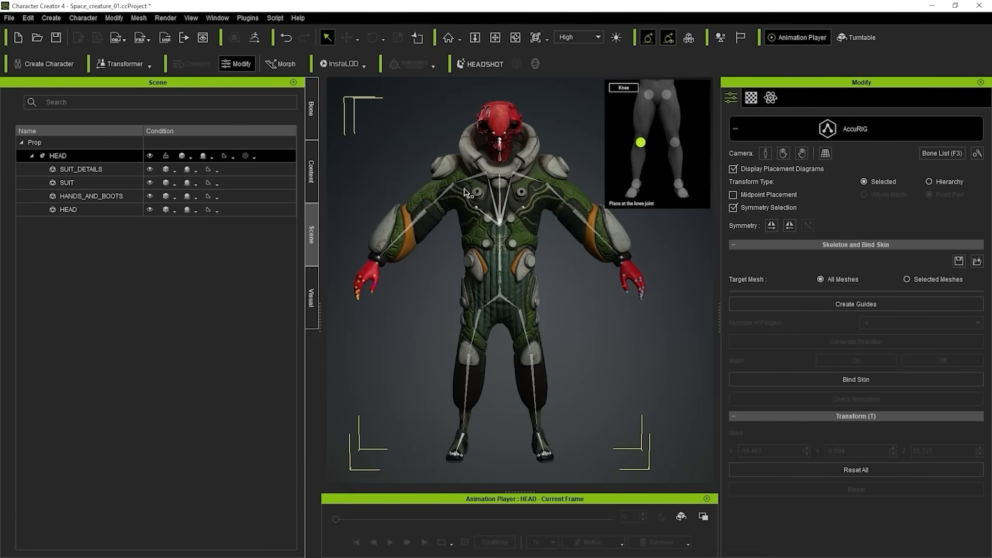
right_click_drag(341, 241, 423, 276)
middle_click_drag(434, 295, 505, 261)
scroll(475, 256, "up", 5)
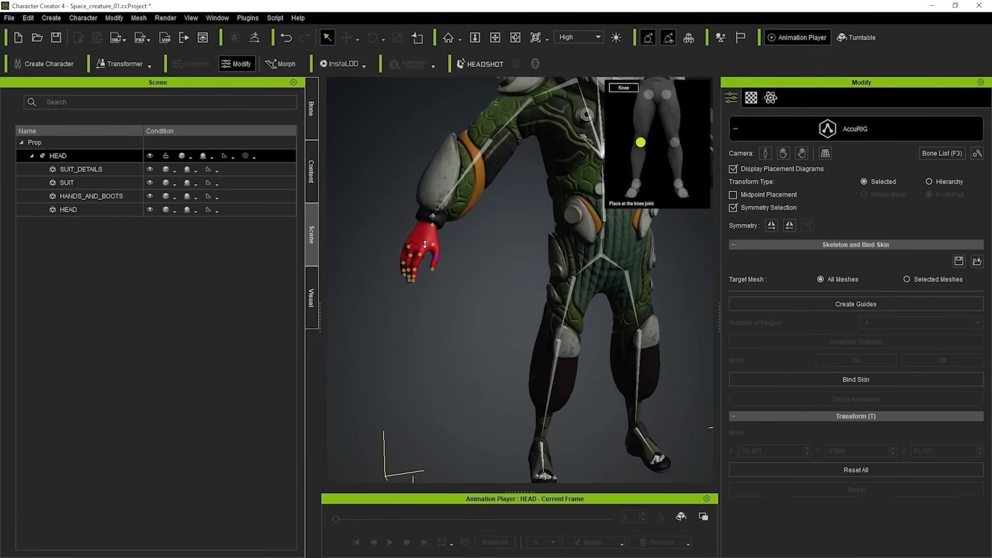
scroll(440, 285, "up", 2)
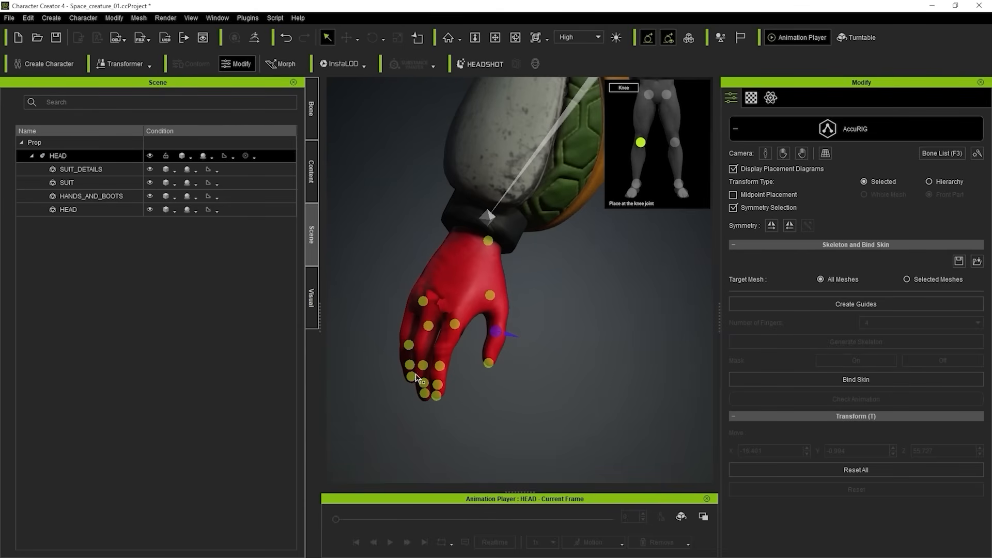
left_click_drag(426, 327, 405, 305, "alt")
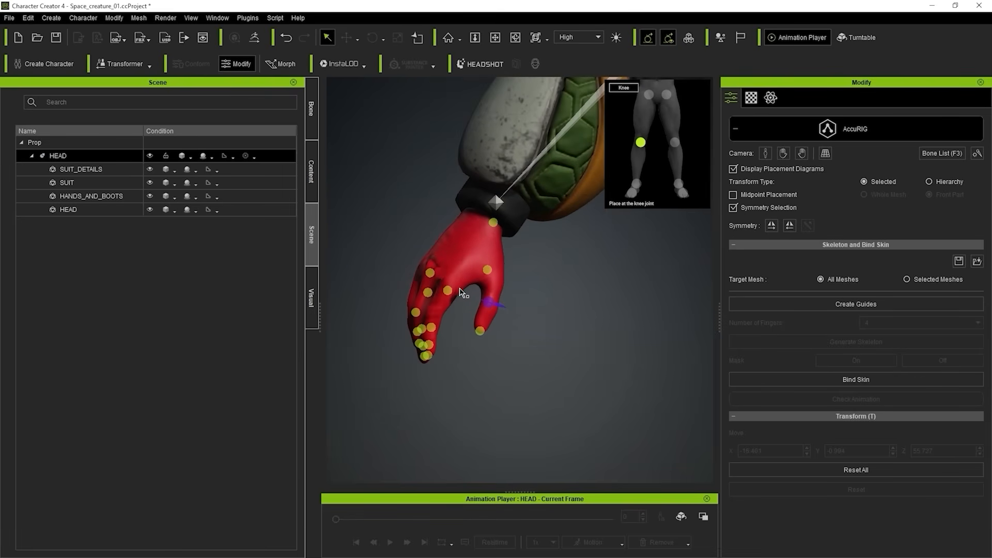
right_click_drag(539, 214, 590, 231)
right_click_drag(640, 272, 611, 284)
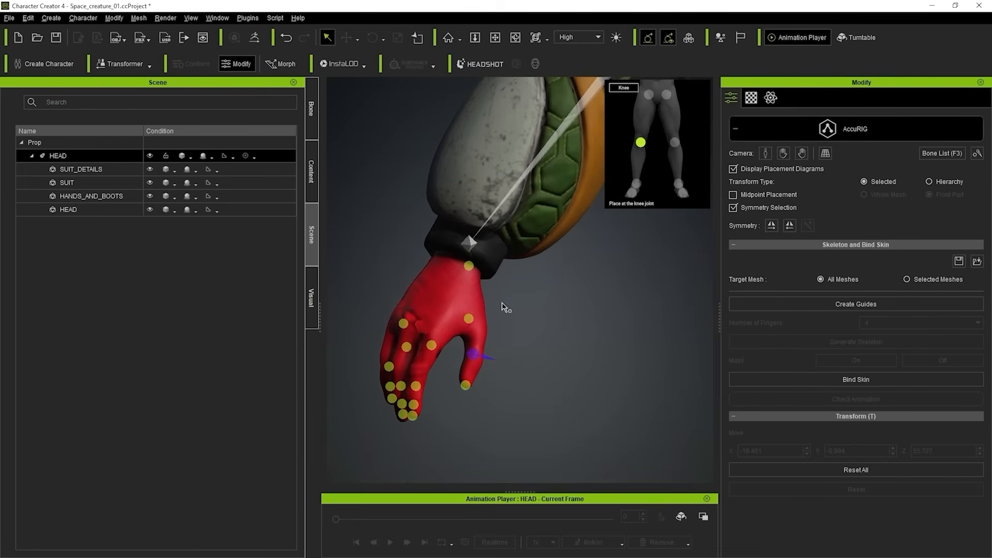
mouse_move(507, 306)
right_mouse_down()
mouse_move(580, 284)
mouse_move(564, 268)
mouse_move(372, 248)
mouse_move(390, 213)
mouse_move(501, 277)
mouse_move(512, 303)
right_mouse_up()
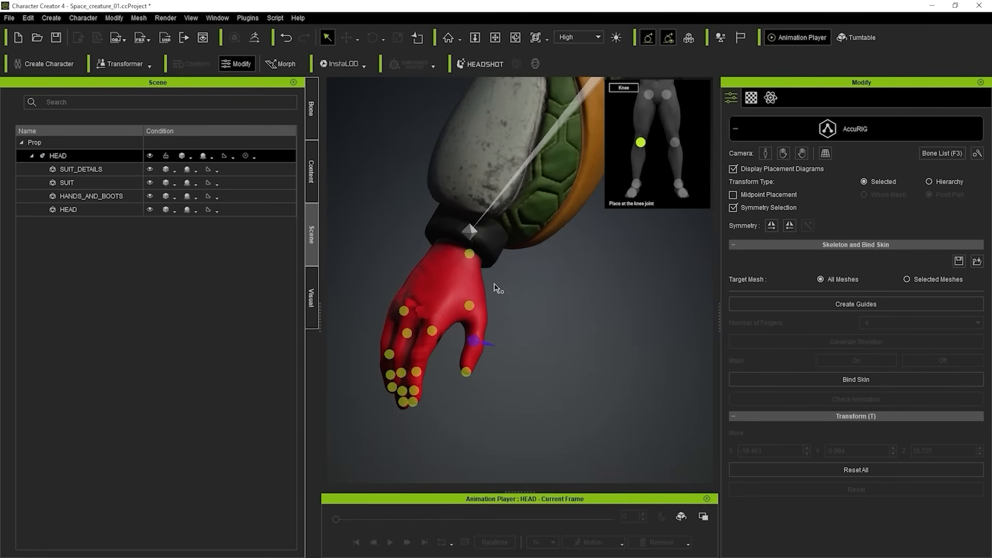
right_click_drag(429, 305, 515, 254)
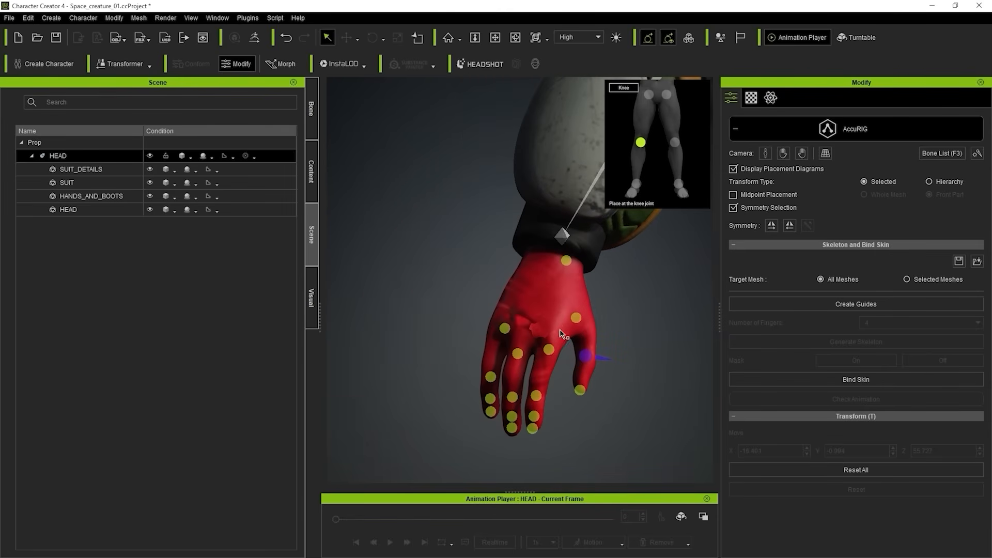
right_click_drag(592, 340, 535, 327)
scroll(513, 257, "up", 3)
scroll(513, 257, "up", 3)
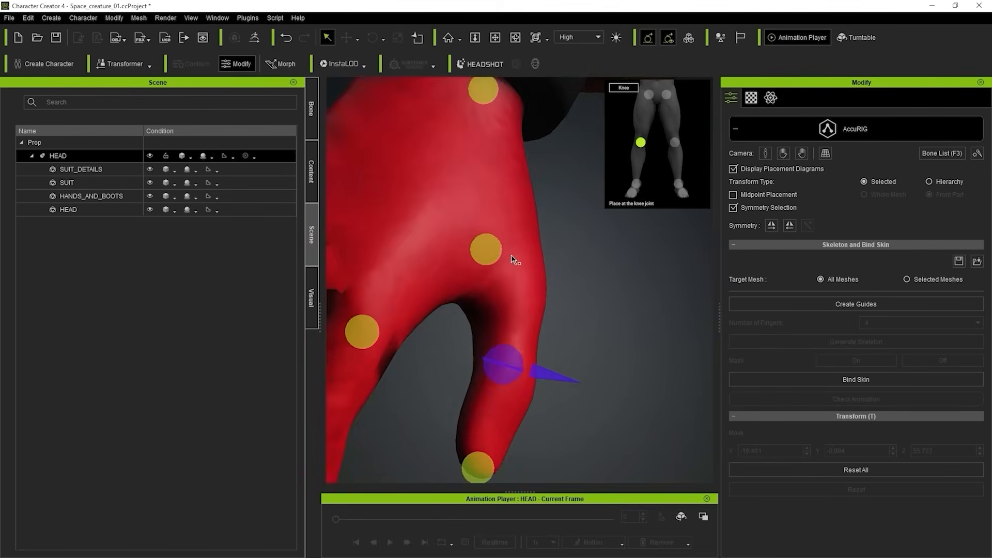
scroll(514, 258, "down", 3)
right_click_drag(521, 196, 507, 210)
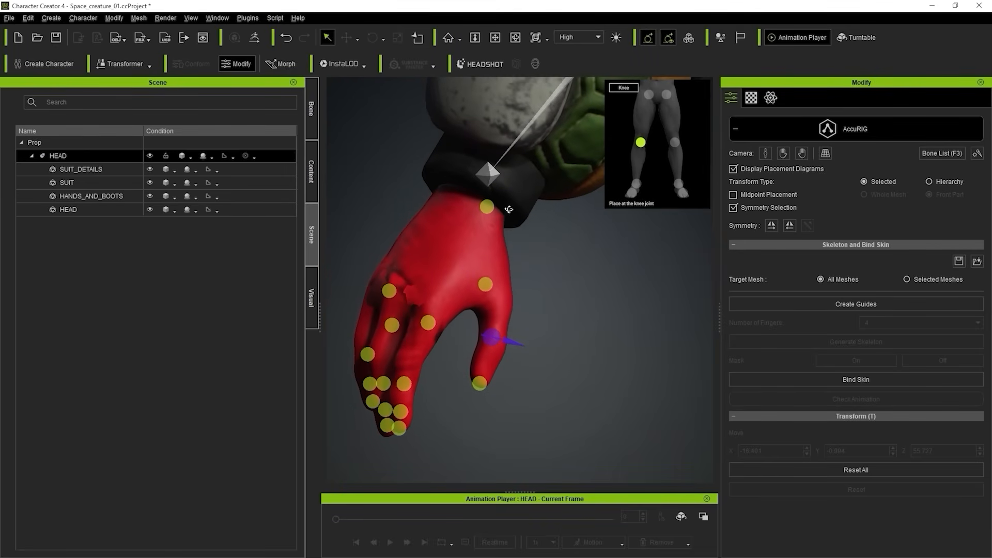
Move the right thumb's base joint marker down into the hand below the cuff, to about X -64.2, Y -1.6, Z 101.
left_click(487, 210)
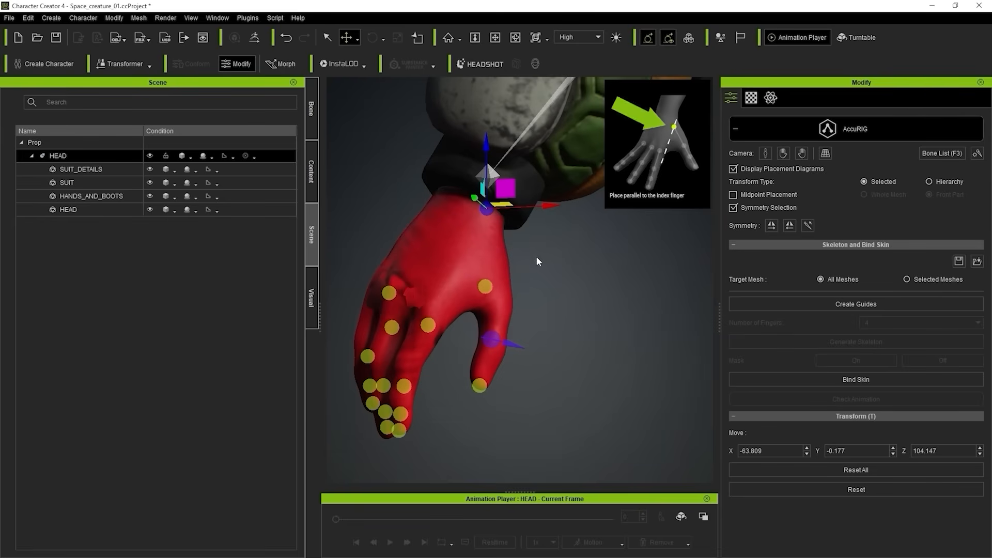
mouse_move(517, 252)
right_mouse_down()
mouse_move(600, 296)
mouse_move(605, 321)
right_mouse_up()
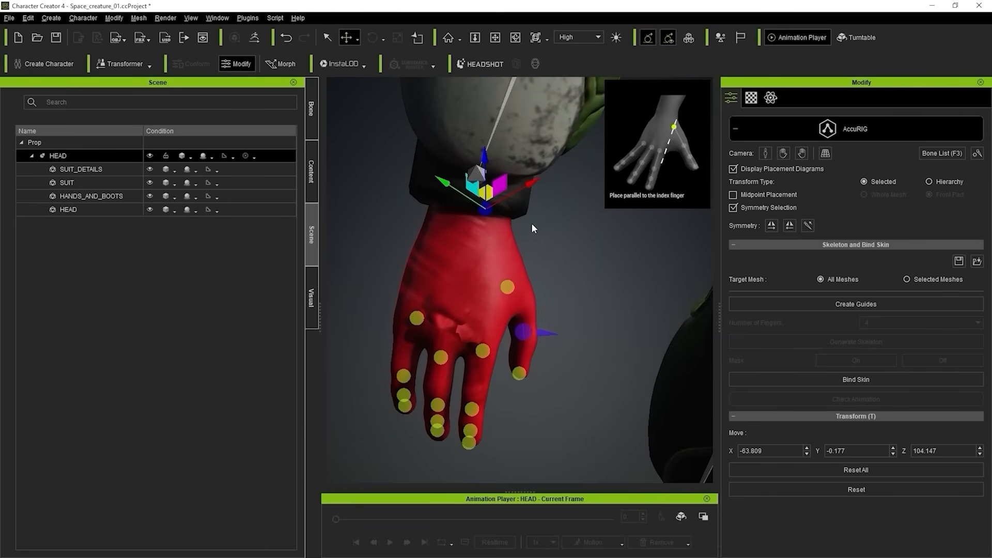
middle_click_drag(547, 237, 536, 236)
left_click_drag(479, 194, 491, 235)
right_click_drag(515, 248, 457, 175)
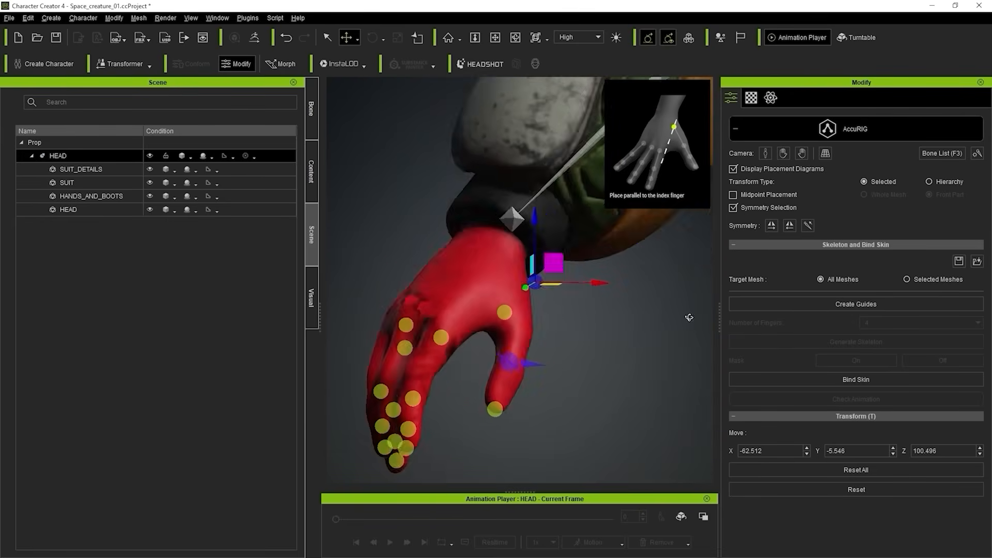
right_click_drag(689, 317, 516, 254)
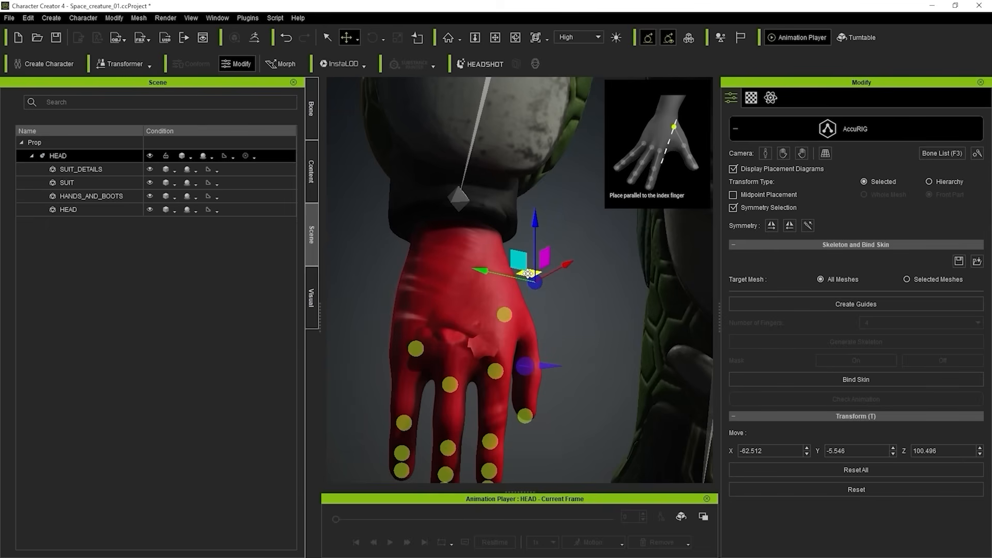
left_click_drag(528, 275, 490, 265)
right_click_drag(557, 275, 222, 199)
left_click_drag(513, 256, 494, 251)
right_click_drag(501, 257, 615, 295)
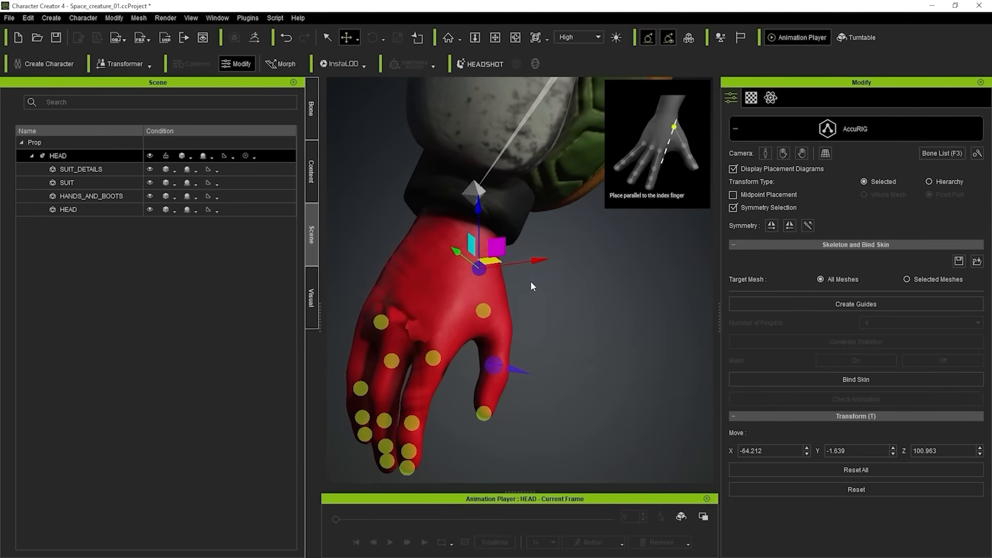
right_click_drag(596, 340, 564, 318)
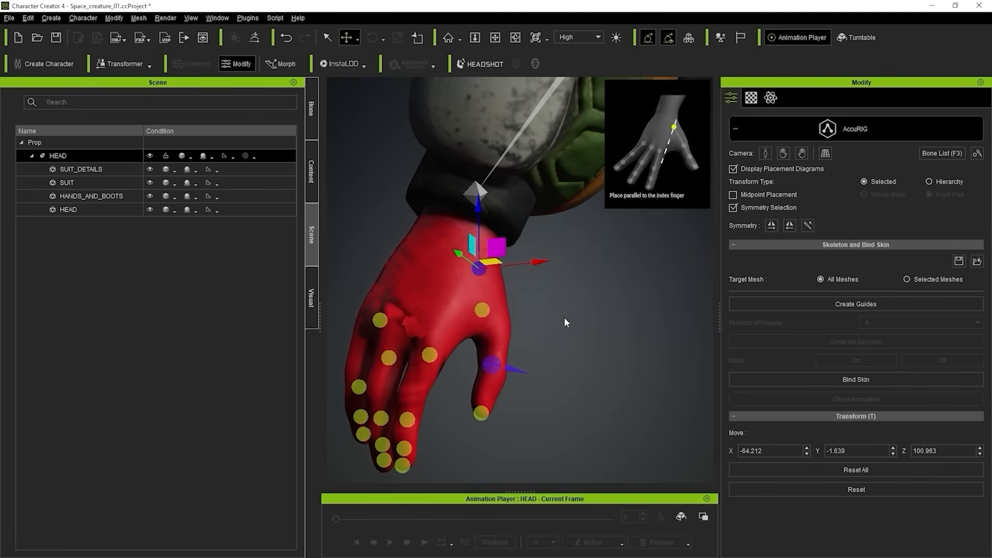
Position the right thumb's second joint marker in line with the thumb, at about X -64.2, Y -4.7, Z 96.6.
middle_click_drag(564, 318, 602, 291)
right_click_drag(602, 291, 581, 267)
left_click(518, 287)
left_click_drag(530, 271, 544, 283)
mouse_move(543, 283)
right_mouse_down()
mouse_move(505, 248)
mouse_move(460, 245)
right_mouse_up()
left_click_drag(560, 303, 549, 301)
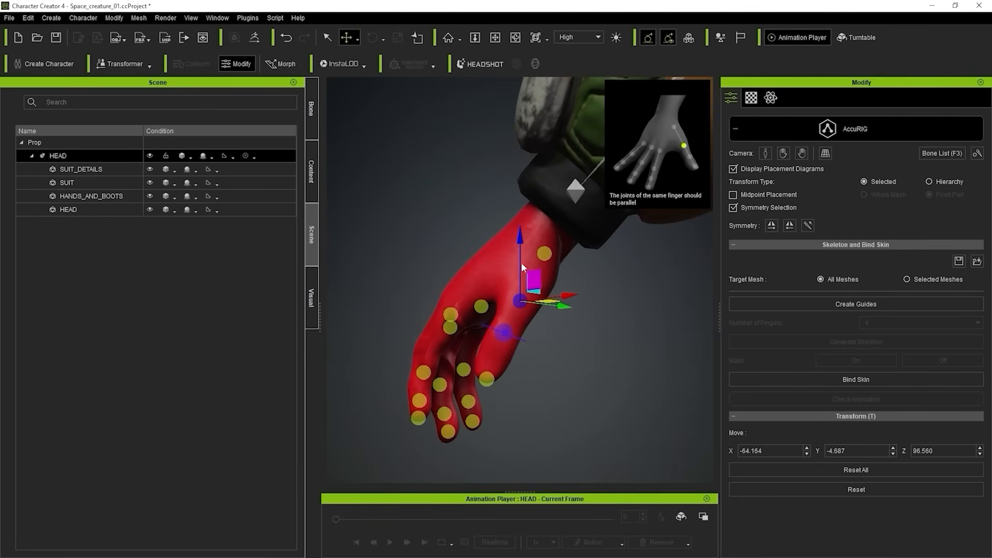
right_click_drag(523, 267, 543, 302)
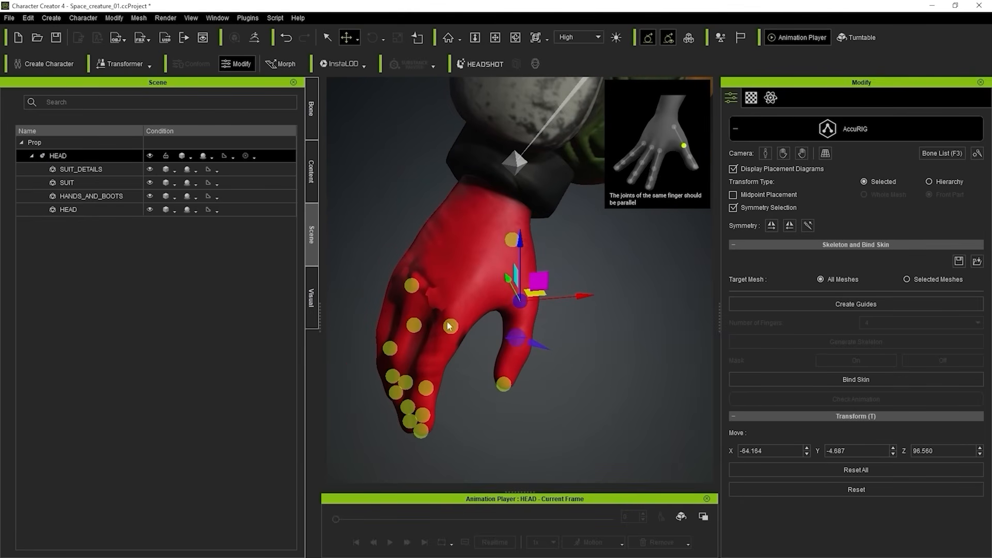
Enable midpoint placement and adjust the right thumb's second joint marker to about X -64.4, Y -4.7, Z 96.4.
right_click_drag(449, 325, 474, 272)
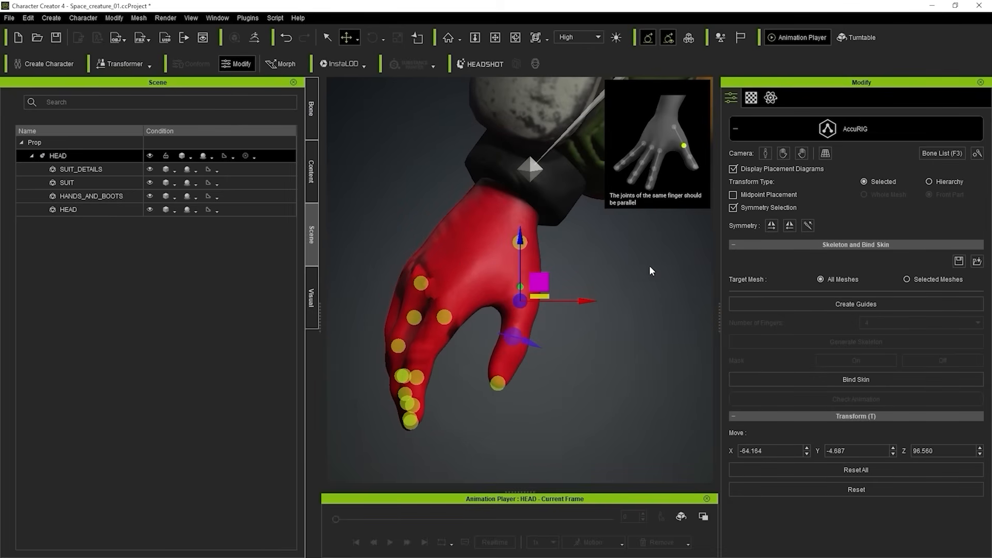
left_click(758, 197)
left_click_drag(539, 287, 544, 290)
right_click_drag(465, 258, 377, 242)
left_click_drag(534, 284, 530, 286)
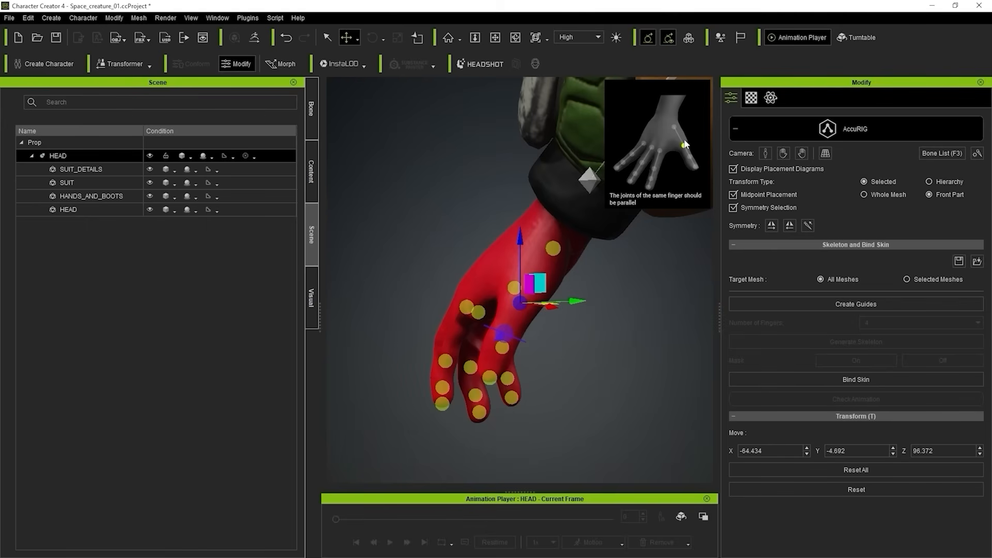
Position the right thumb's third joint marker at about X -64.7, Y -6.3, Z 93.4 and rotate its cone perpendicular to the thumbnail.
left_click_drag(476, 264, 638, 342, "alt")
left_click(538, 305)
left_click_drag(541, 292, 536, 304, "alt")
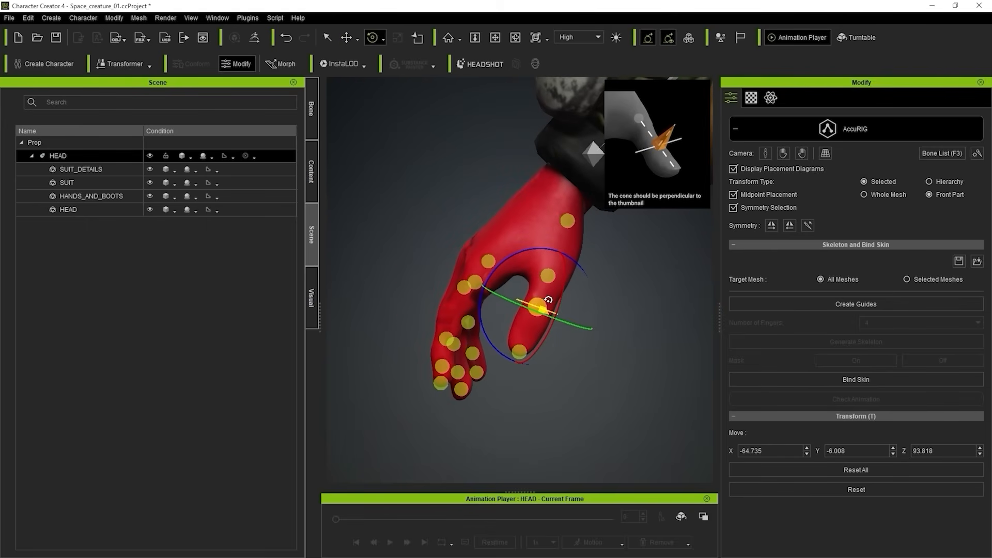
left_click(345, 38)
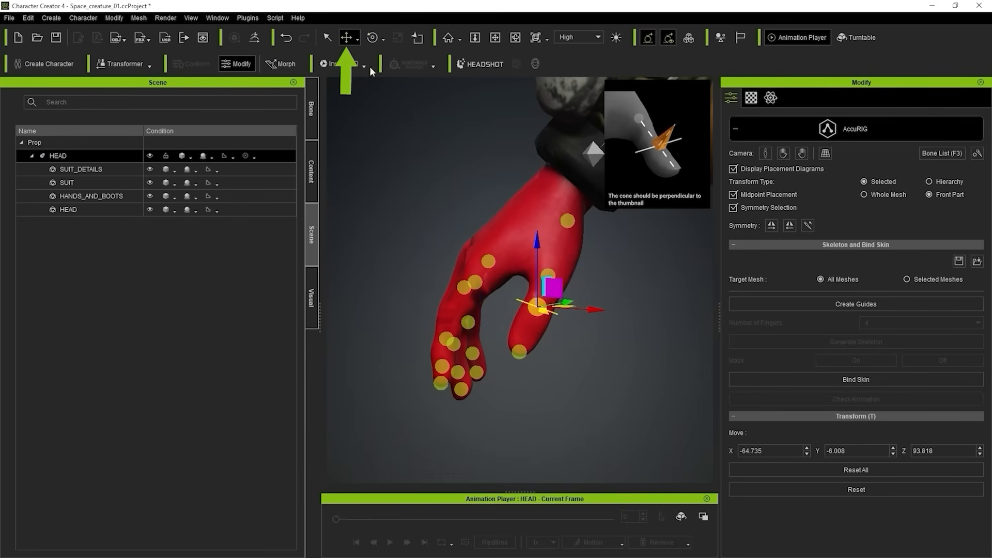
left_click_drag(552, 287, 705, 289)
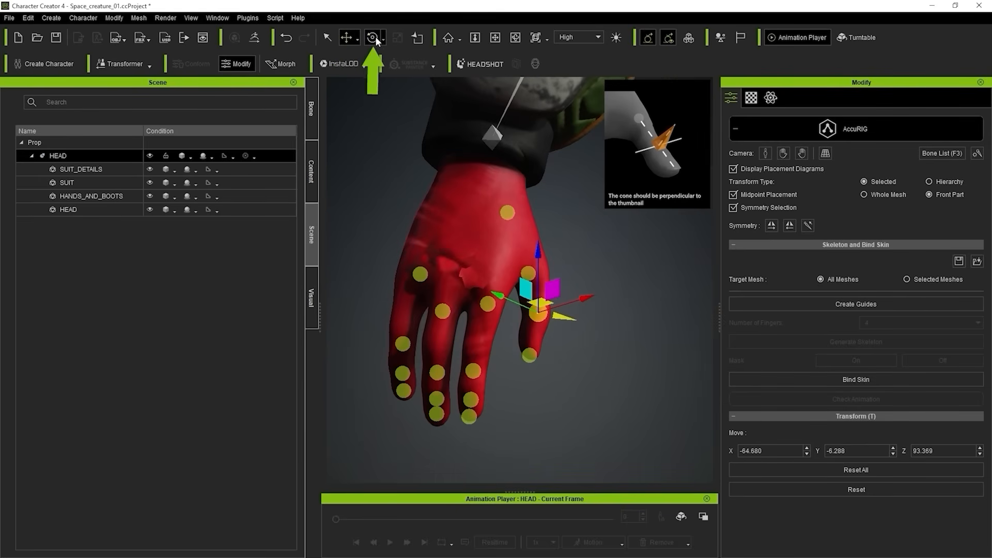
left_click(373, 38)
right_click_drag(610, 306, 317, 182)
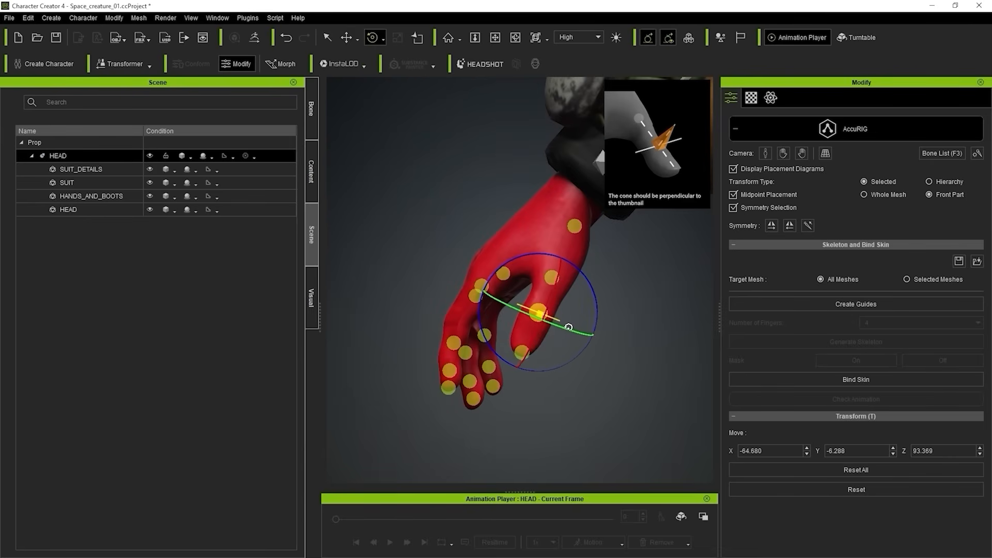
left_click_drag(569, 327, 570, 240)
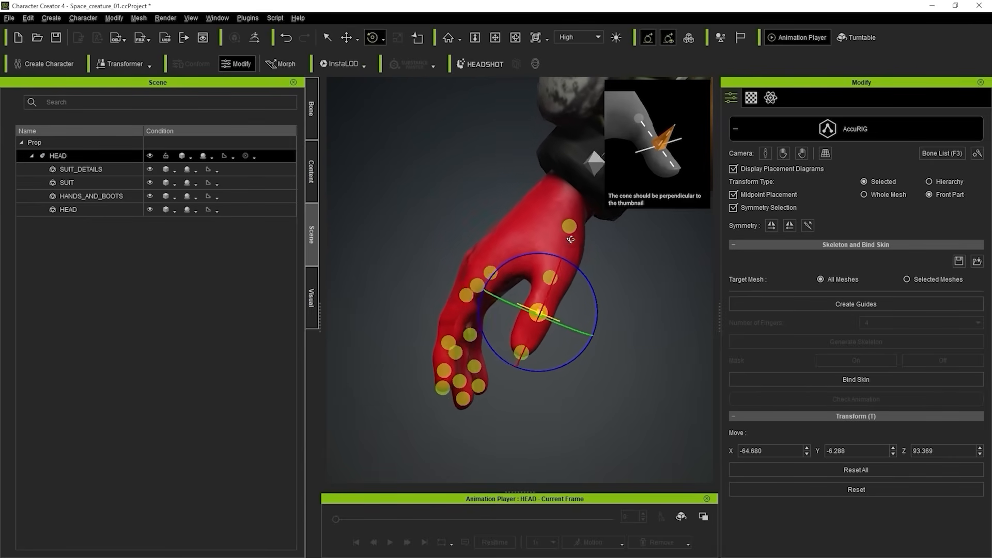
Adjust the right thumb's tip marker and reposition the thumb's base joint at about X -64.2, Y -2.6, Z 101.4.
left_click(346, 38)
left_click(523, 354)
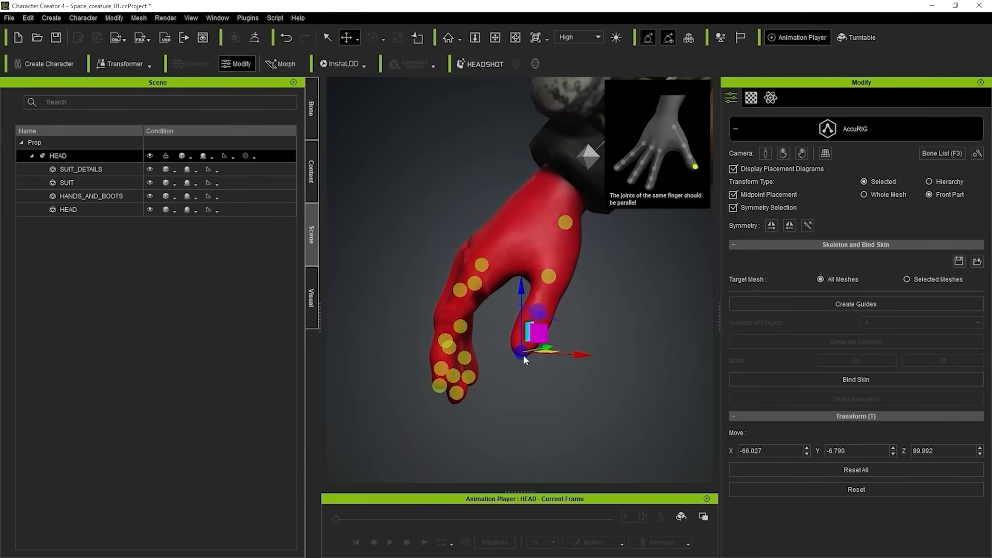
left_click_drag(539, 337, 634, 354)
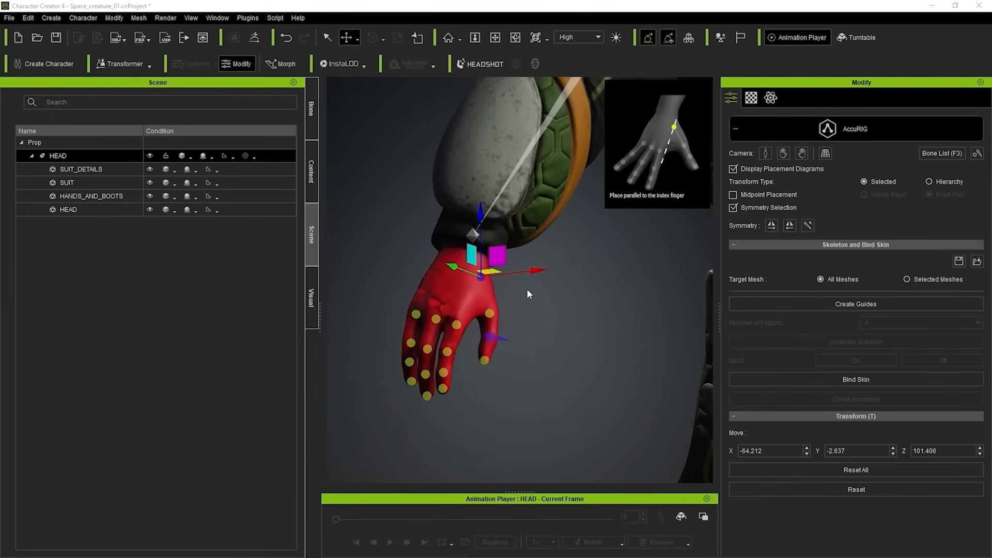
right_click_drag(490, 346, 459, 299)
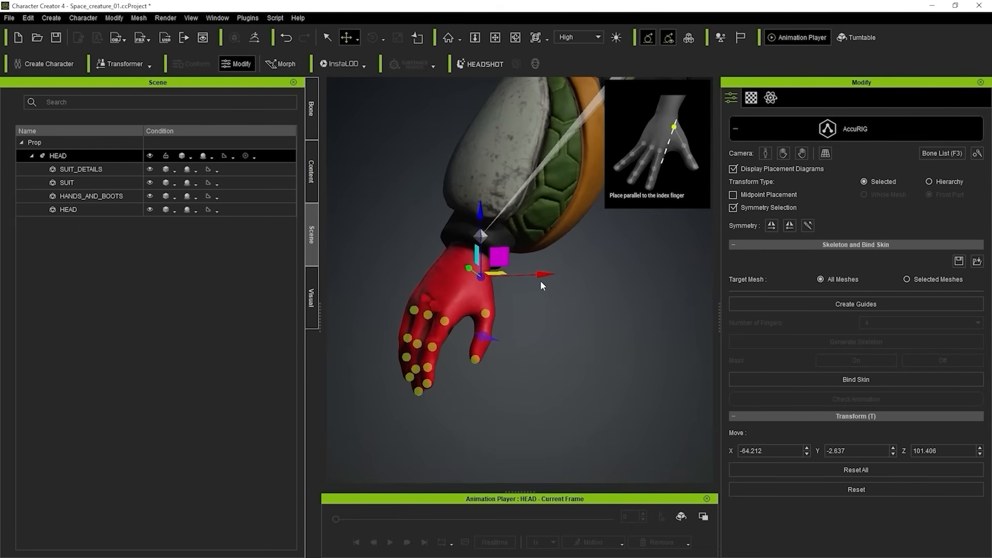
Review the joint placement through the full-body, right-hand and left-hand camera presets, ending with the full body.
left_click(765, 153)
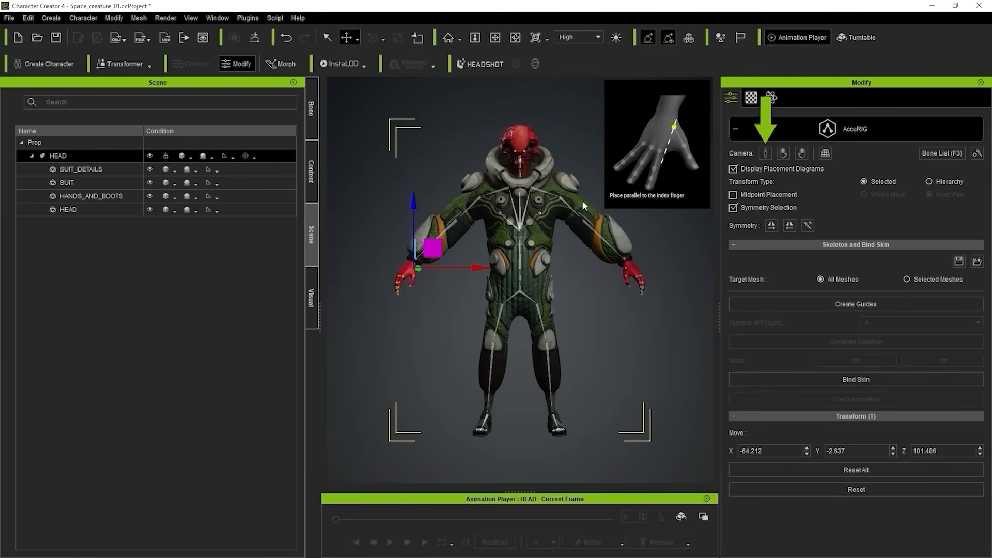
left_click(784, 153)
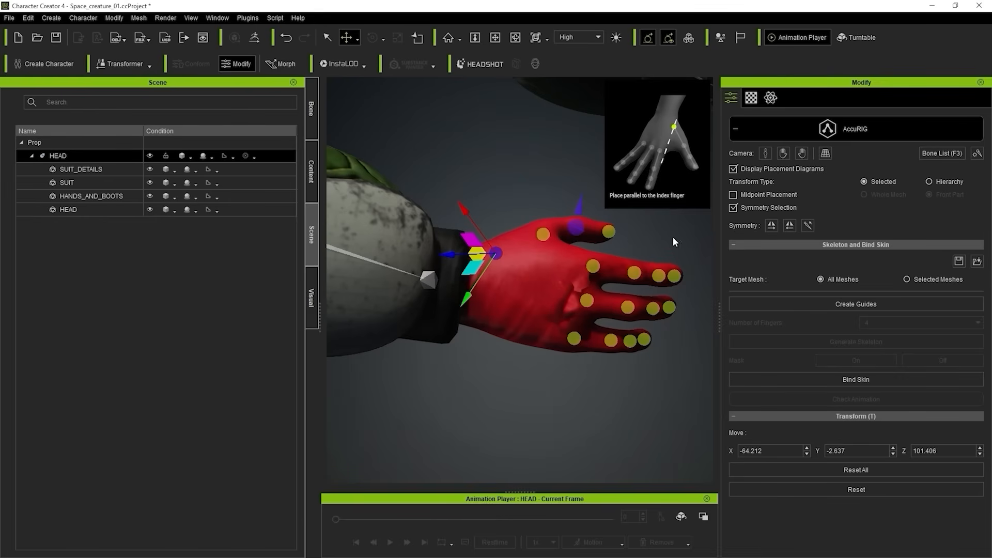
left_click(802, 153)
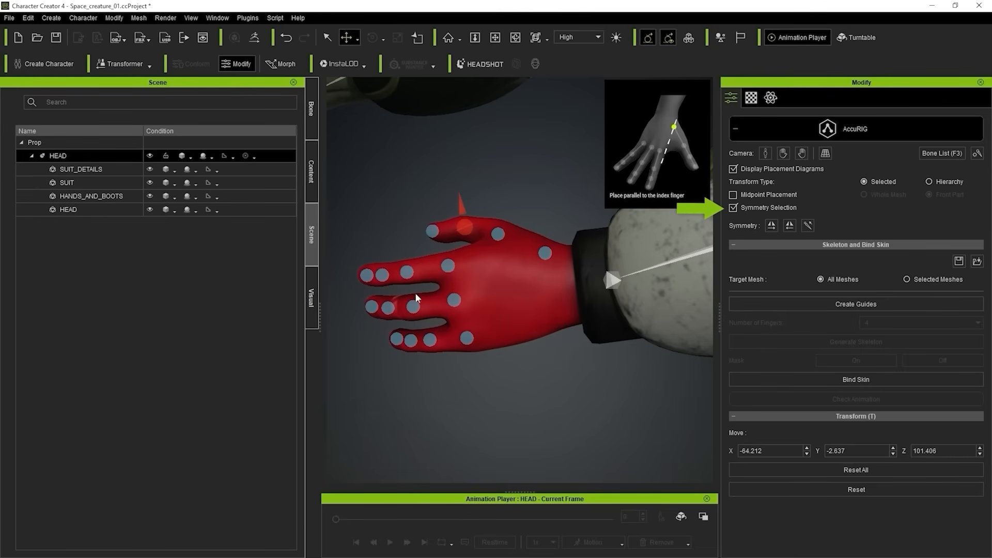
left_click(765, 154)
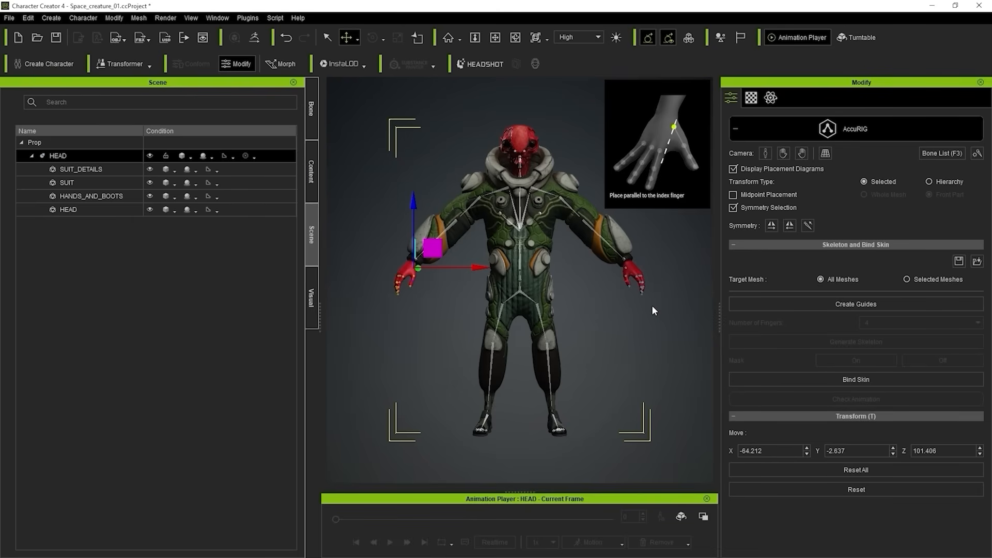
Bind the skin to all meshes with the refined skeleton and switch on Check Animation.
left_click(856, 379)
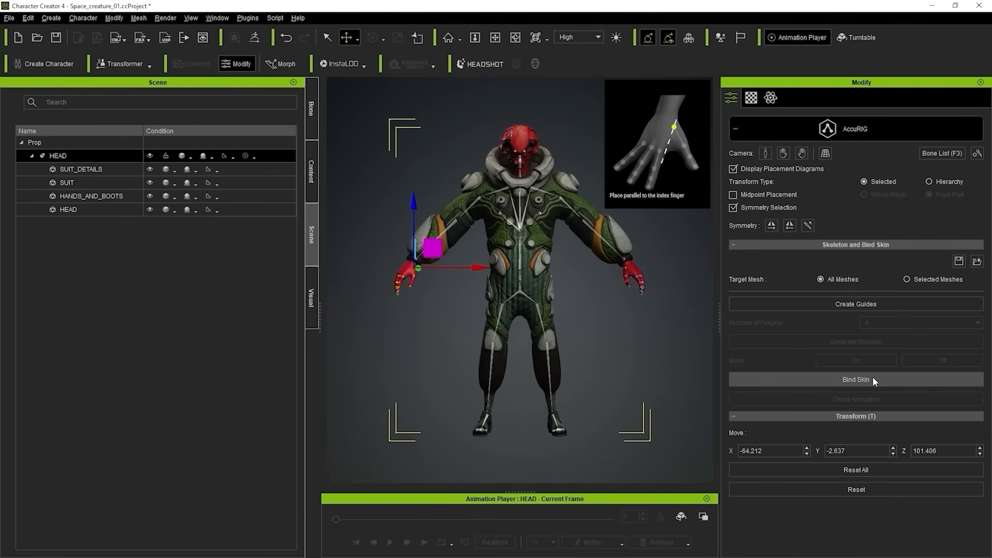
left_click(858, 380)
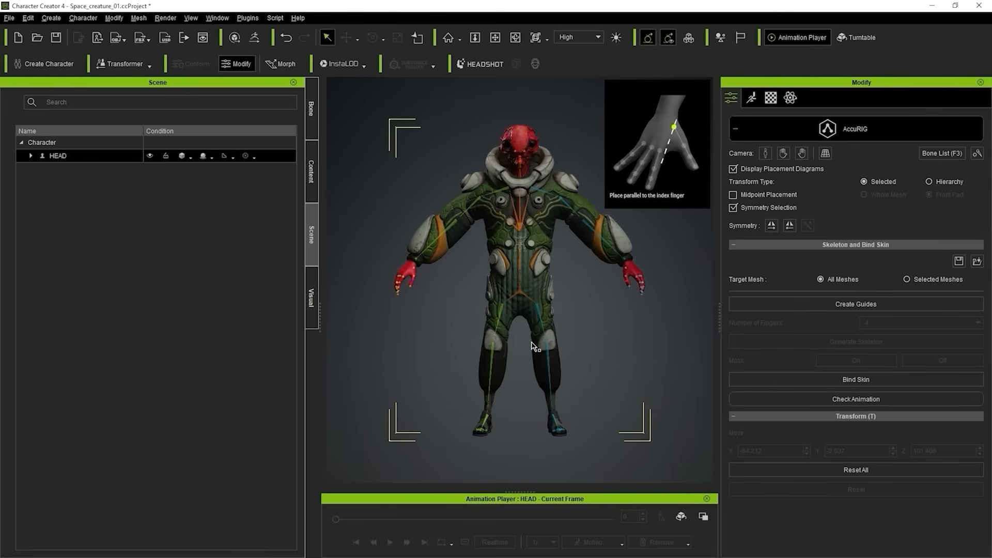
left_click(876, 399)
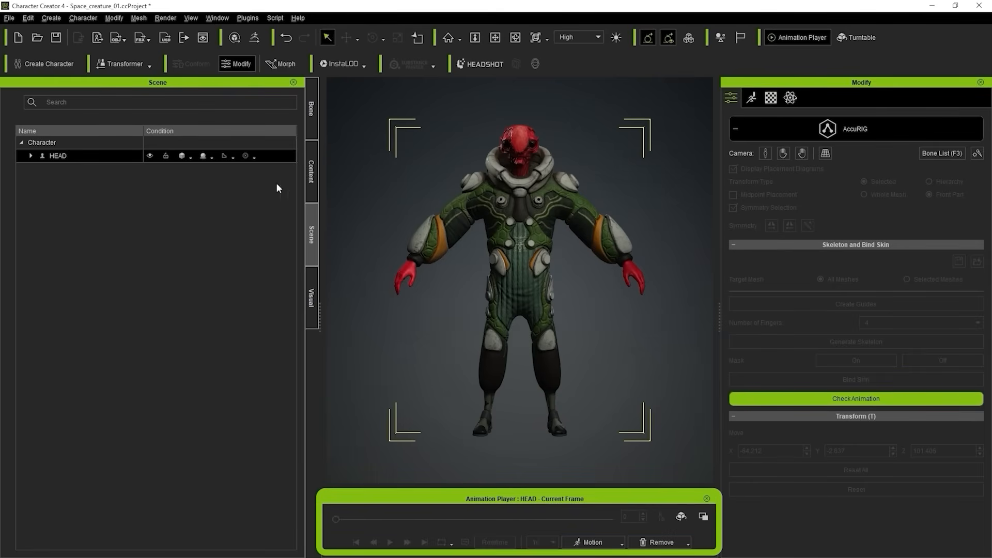
Apply the male acting motion Walk_M to the rigged character and start its playback.
left_click(224, 19)
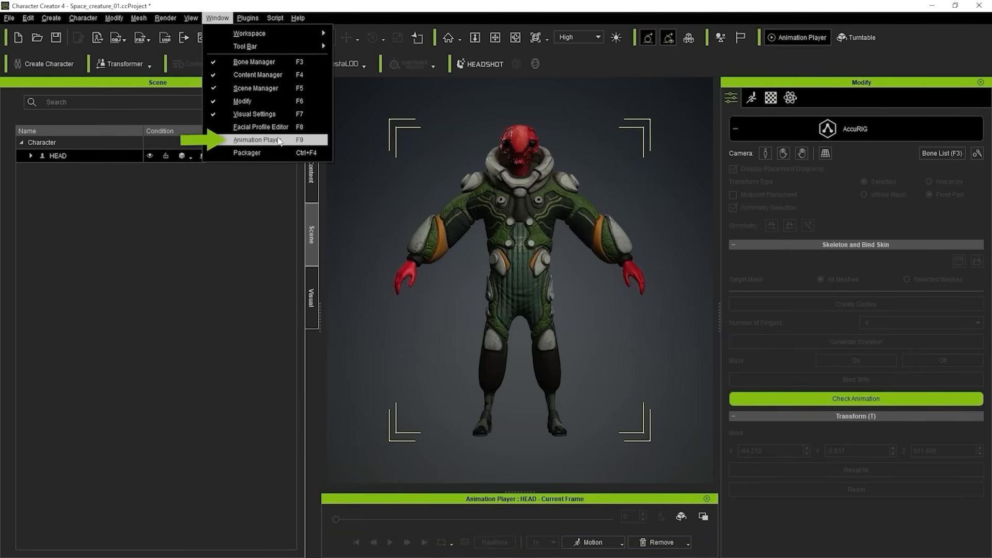
left_click(735, 514)
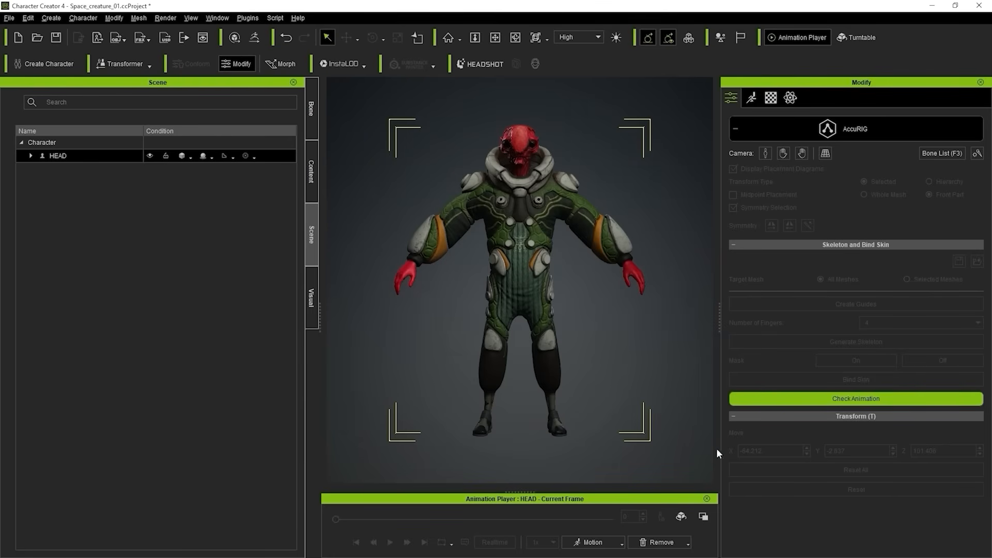
left_click(622, 542)
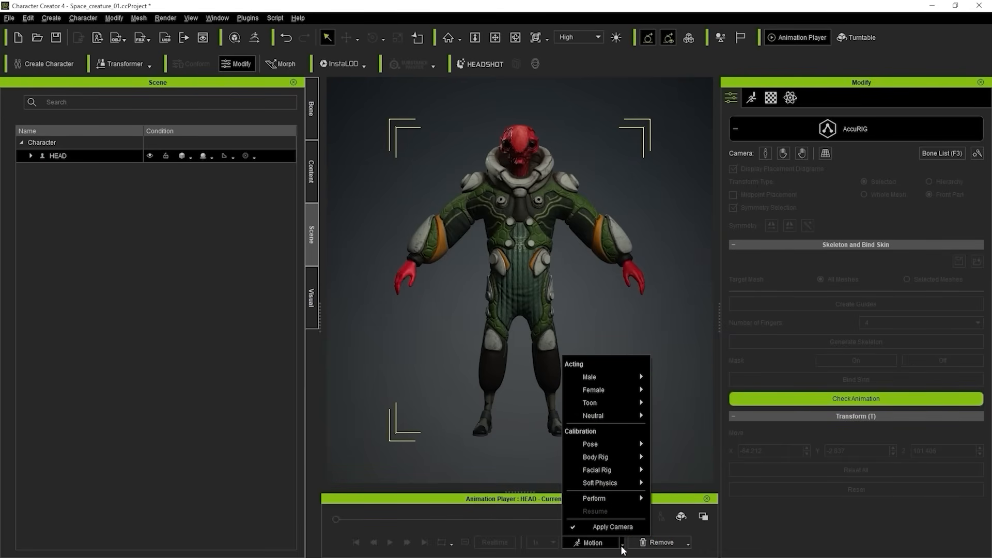
mouse_move(616, 463)
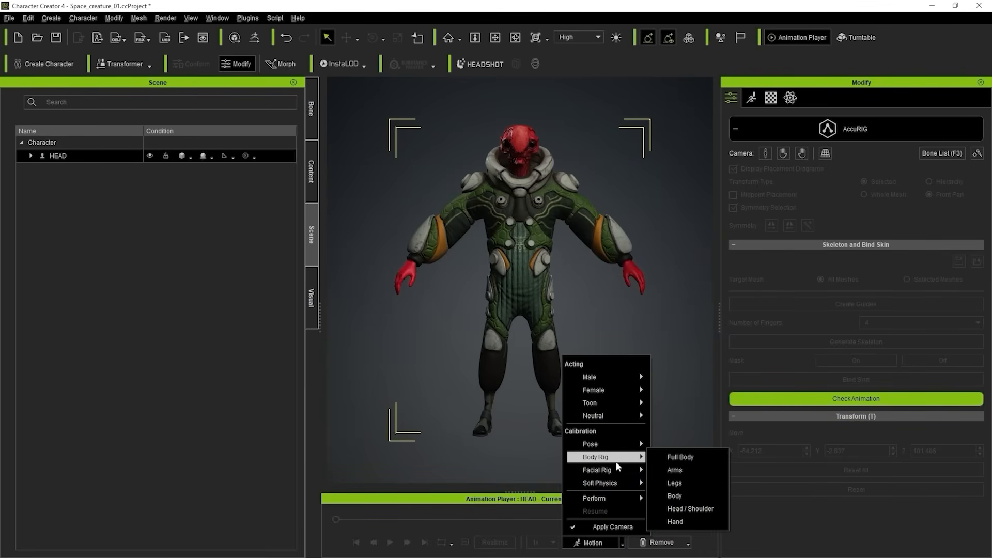
mouse_move(620, 377)
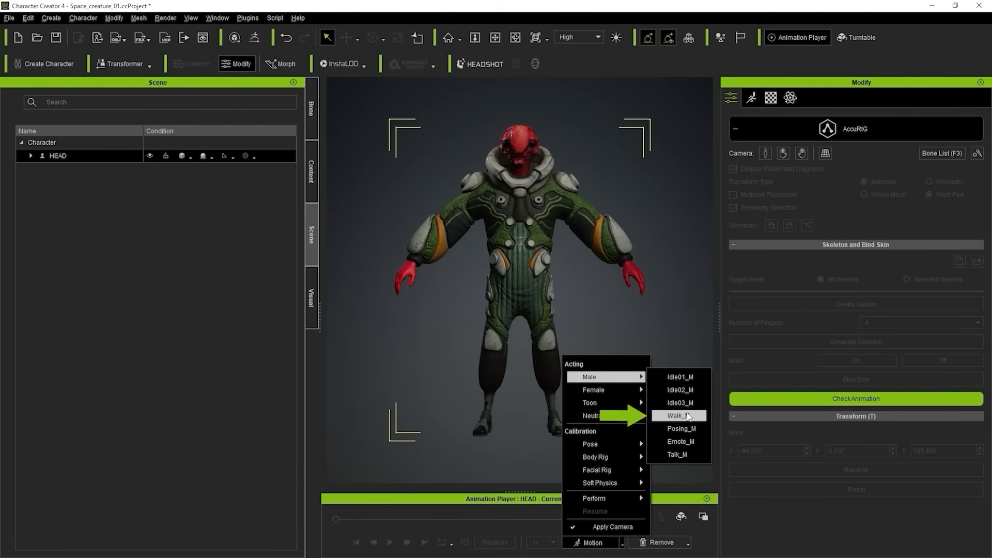
left_click(687, 417)
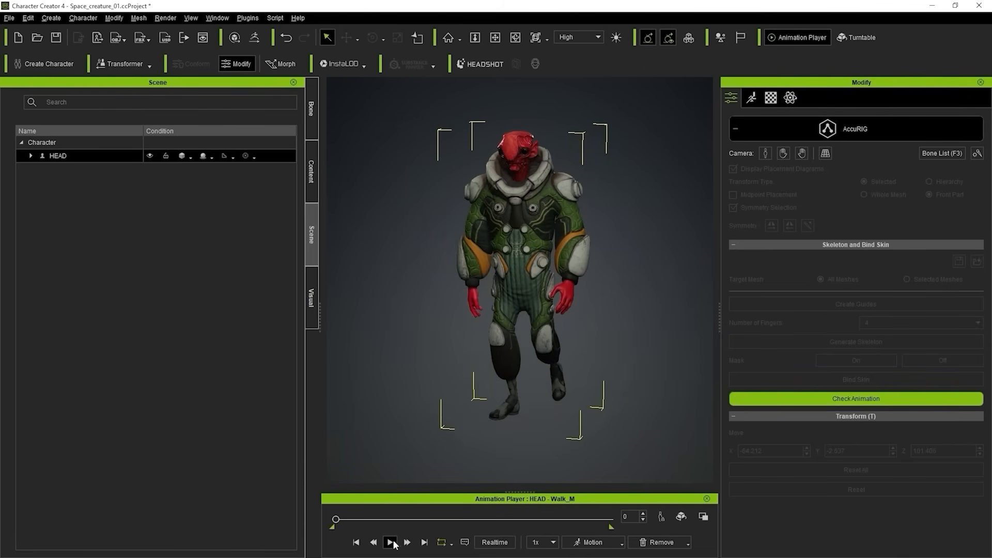
left_click(391, 542)
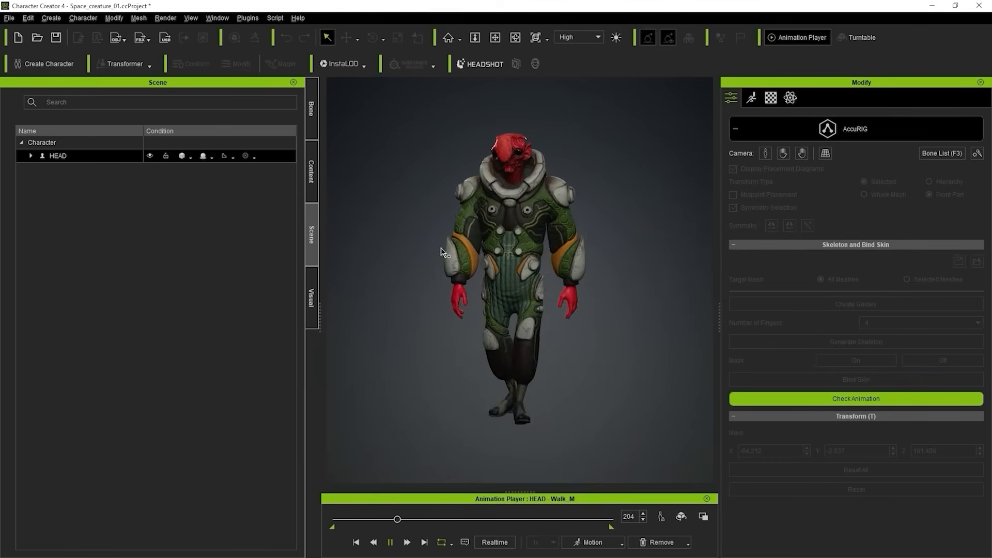
Examine how the character deforms during the walk from the front, both sides and back, including the collar up close.
right_click_drag(595, 240, 527, 294)
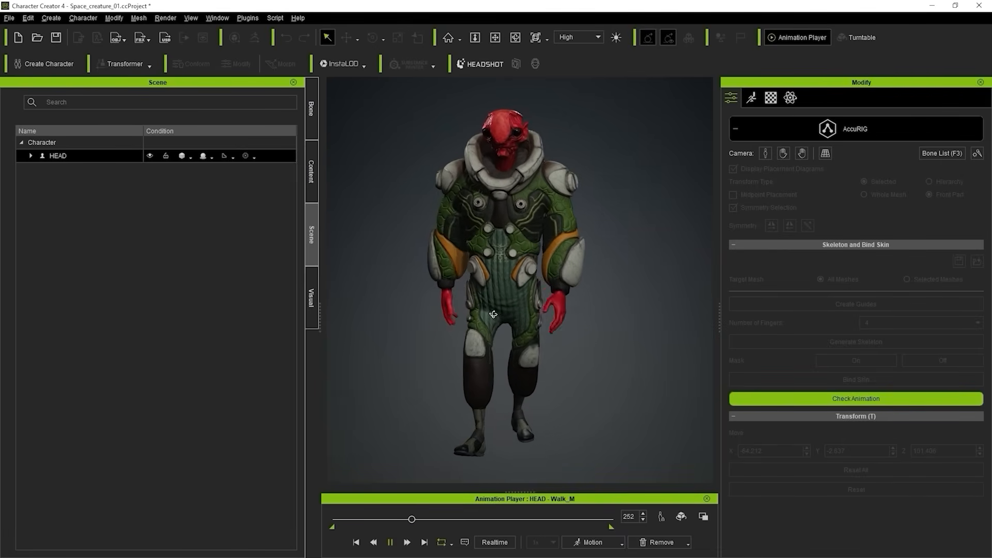
right_click_drag(577, 292, 714, 271)
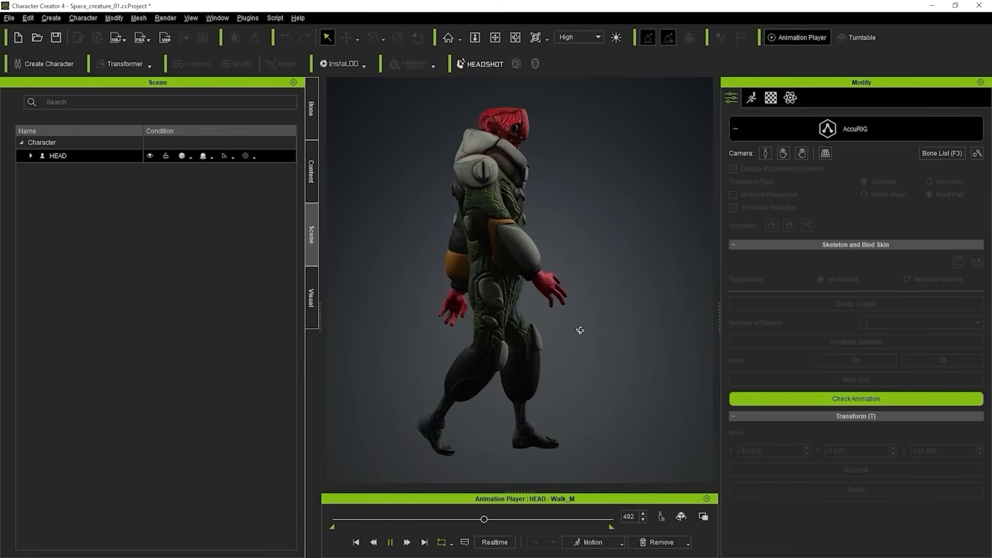
right_click_drag(579, 330, 573, 341)
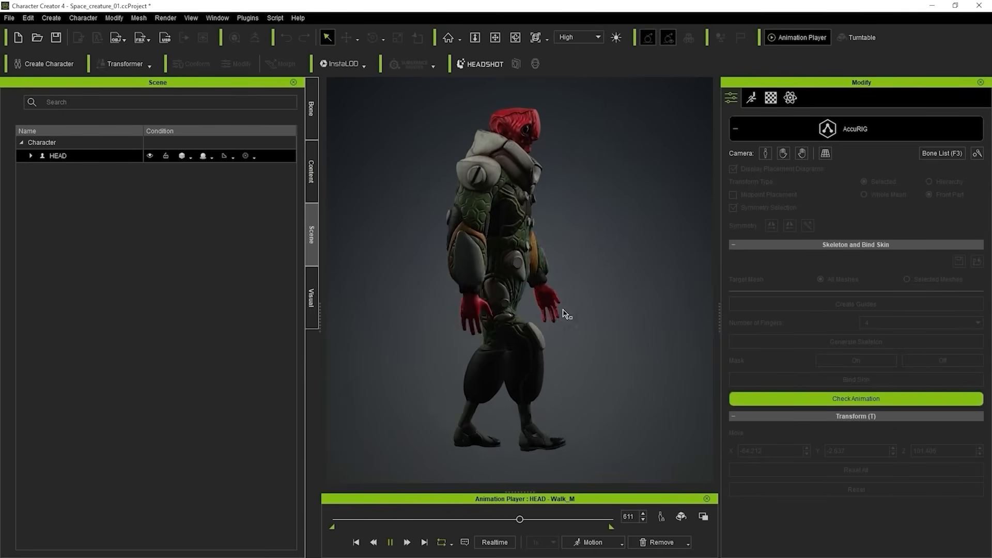
right_click_drag(530, 290, 439, 309)
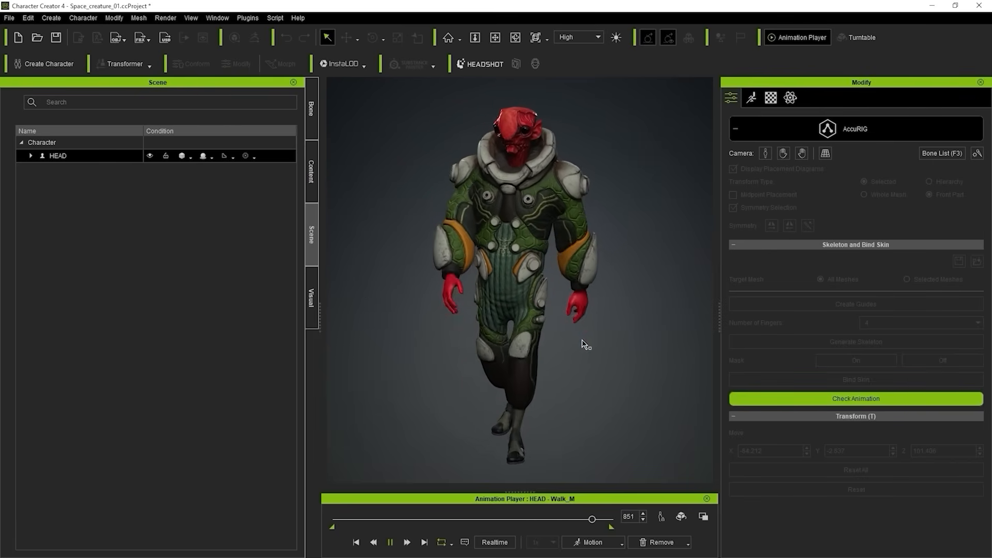
right_click_drag(586, 344, 523, 341)
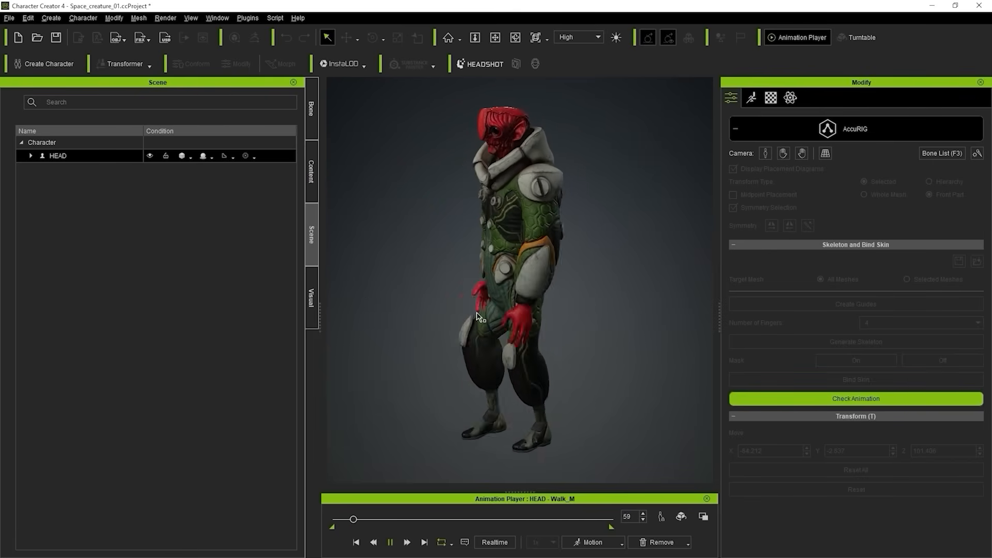
right_click_drag(476, 316, 770, 299)
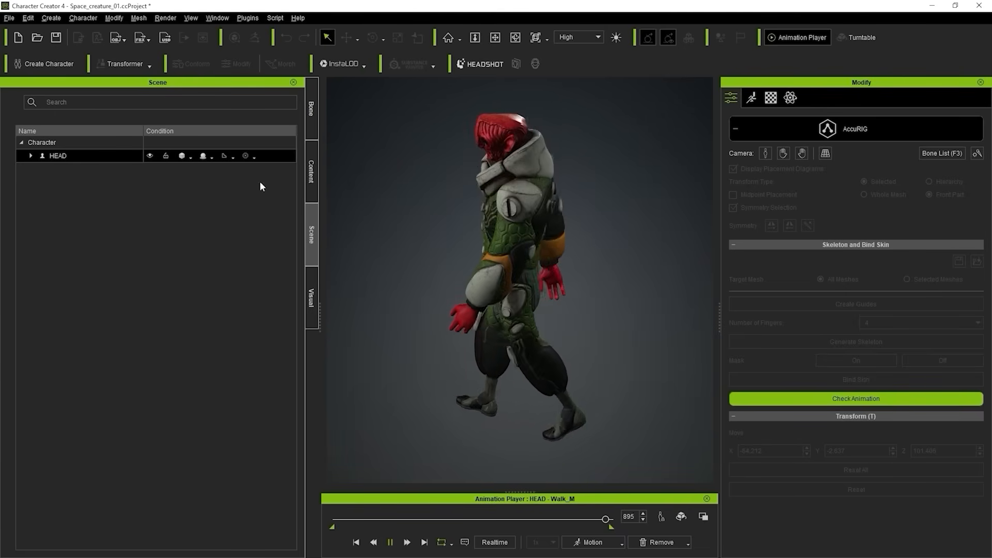
right_click_drag(603, 277, 511, 288)
scroll(512, 288, "up", 5)
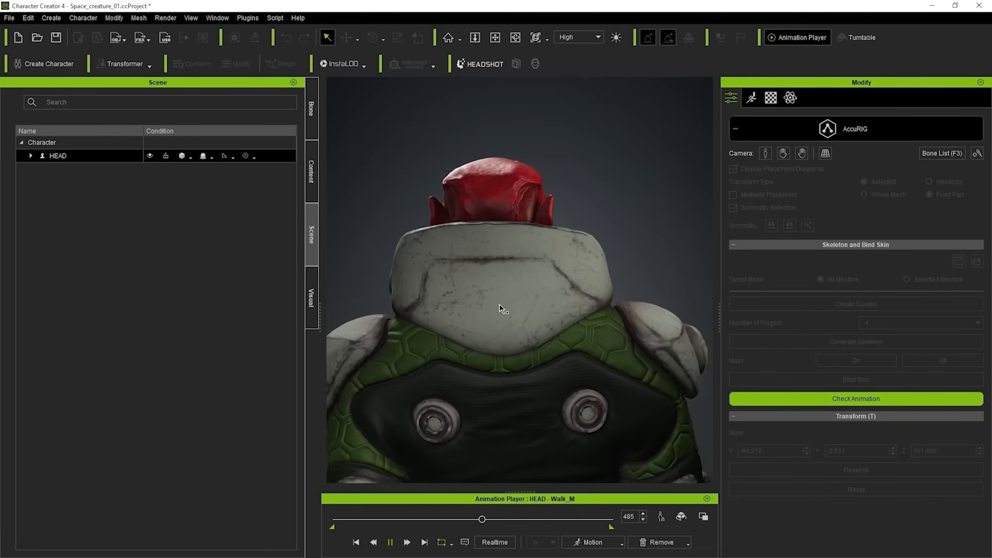
scroll(507, 298, "down", 5)
middle_click_drag(553, 336, 563, 243, "alt")
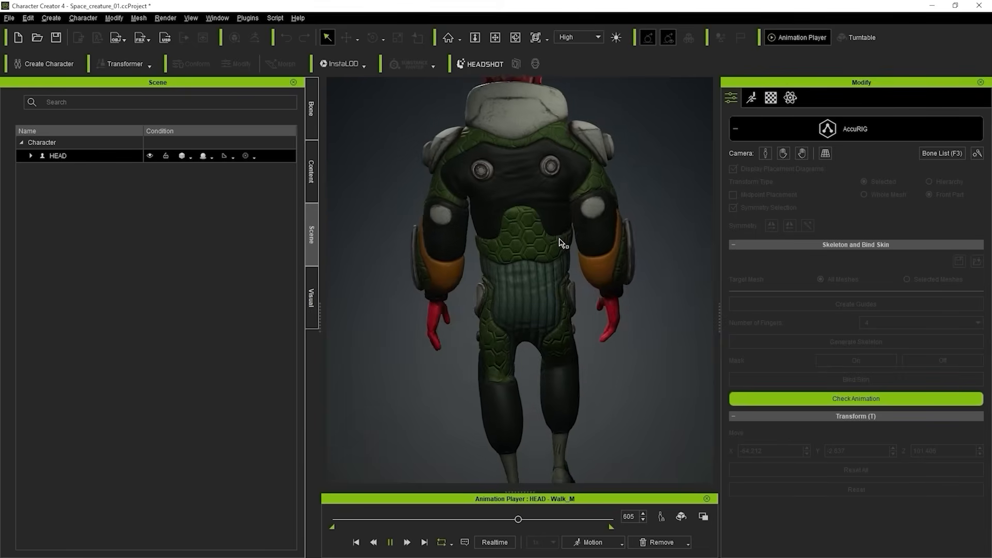
left_click_drag(563, 244, 681, 305, "alt")
scroll(561, 283, "down", 3)
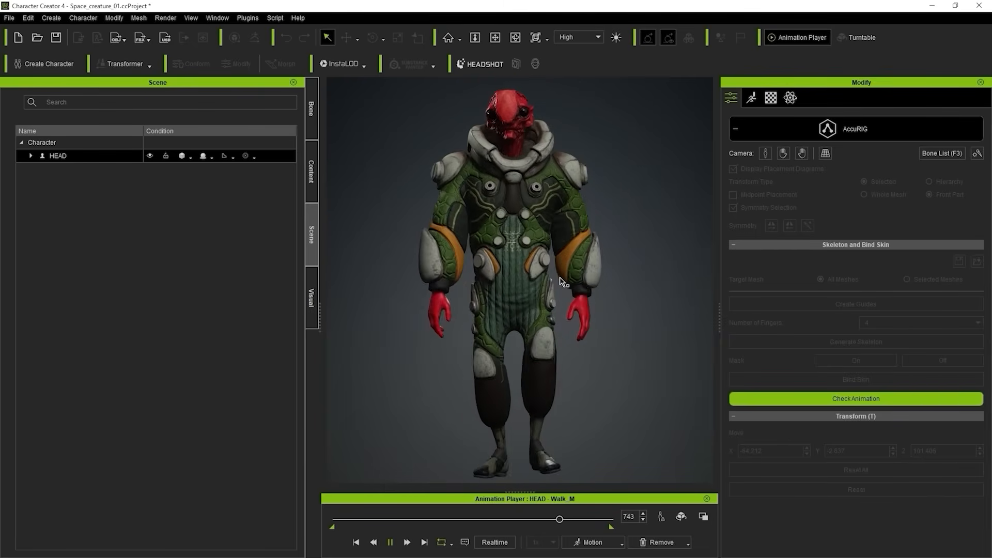
mouse_move(506, 301)
left_mouse_down("alt")
mouse_move(651, 290)
mouse_move(598, 283)
mouse_move(512, 297)
left_mouse_up("alt")
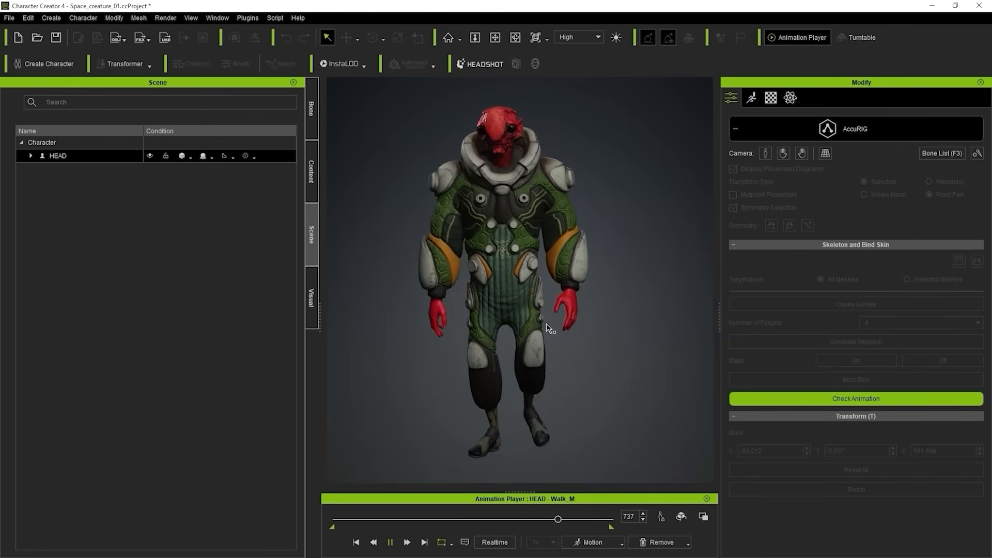
Apply the Full Body body-rig calibration motion to the creature and play it from the start.
left_click(622, 543)
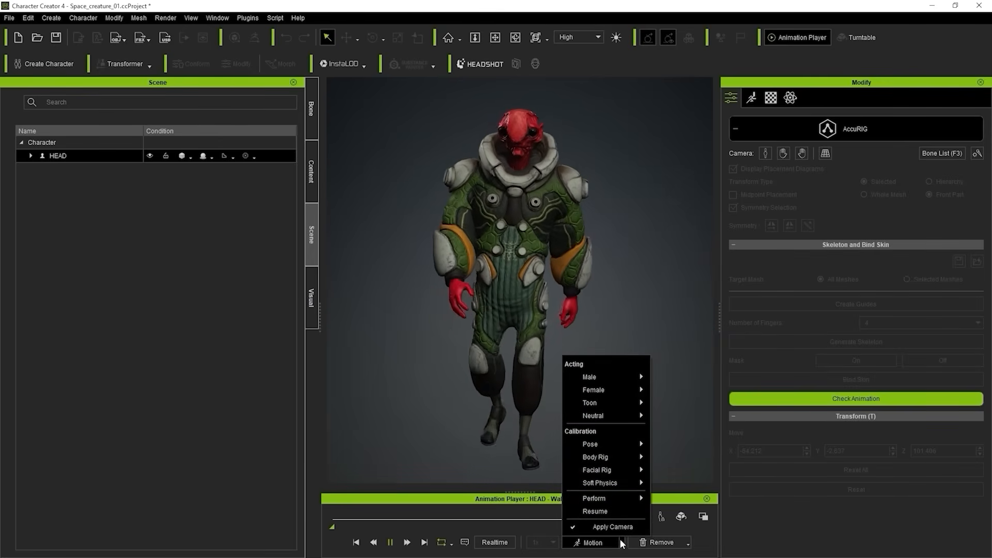
mouse_move(610, 459)
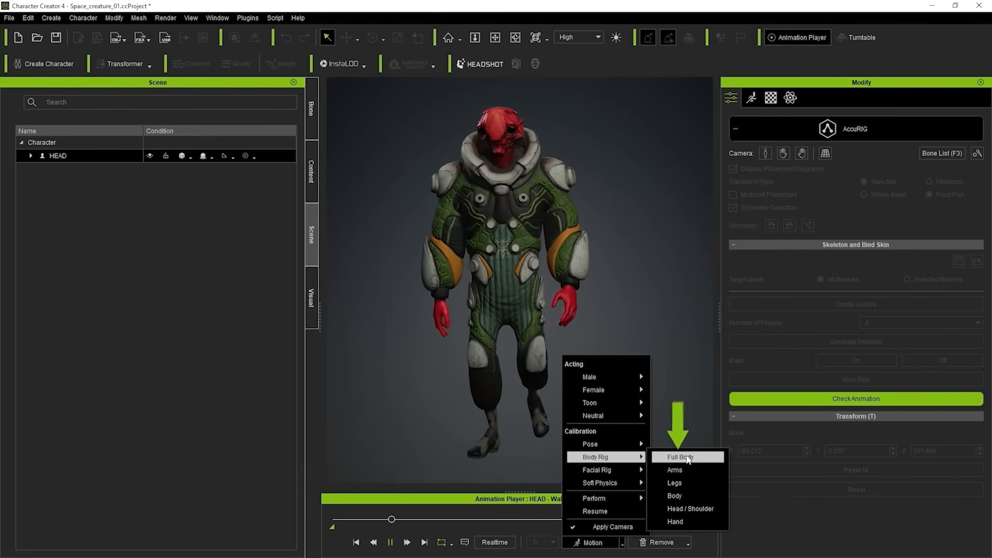
left_click(680, 457)
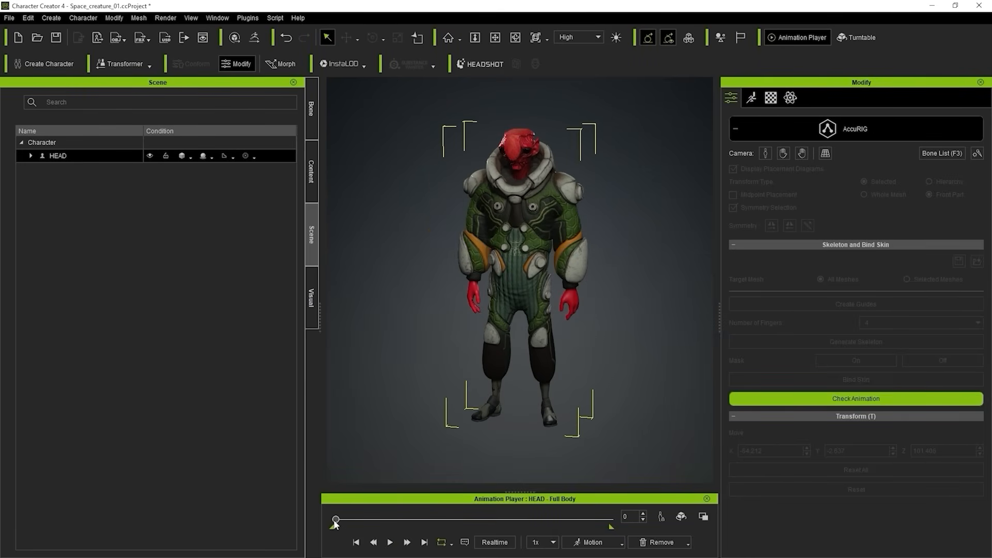
mouse_move(335, 521)
left_mouse_down()
mouse_move(587, 514)
mouse_move(329, 522)
left_mouse_up()
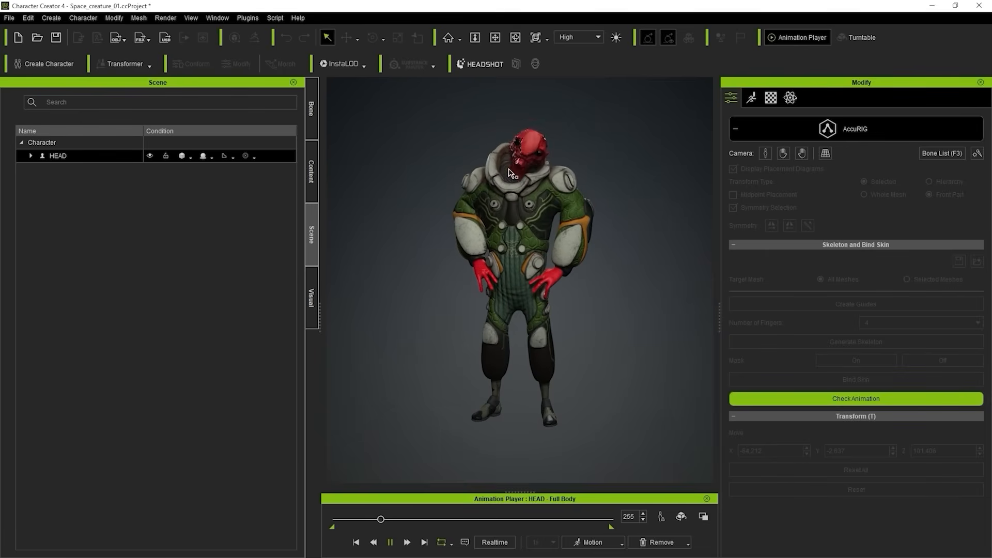
Examine the head, collar and body deformation during the full-body motion from the front, side and above, pausing and resuming playback.
middle_click_drag(565, 189, 574, 266)
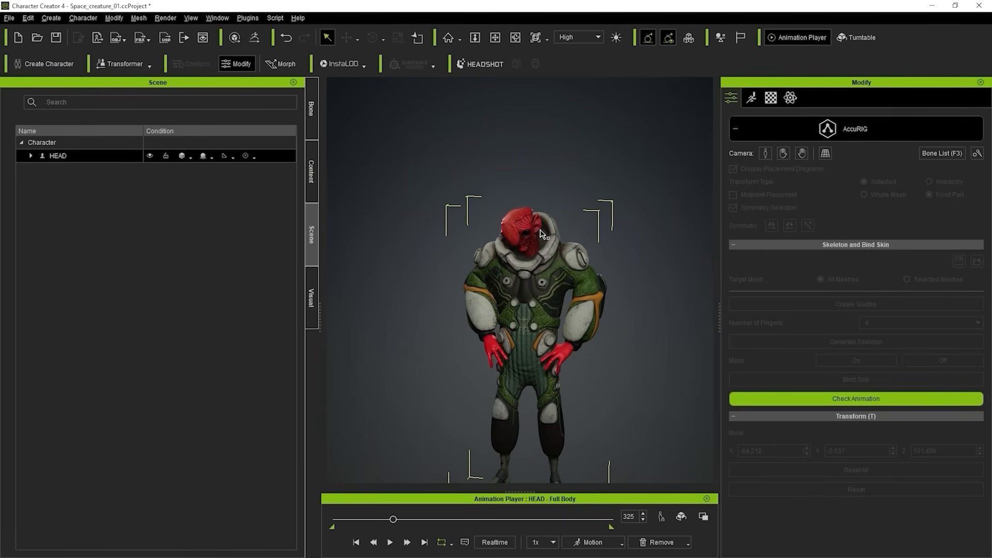
scroll(574, 266, "up", 3)
right_click_drag(574, 266, 545, 273)
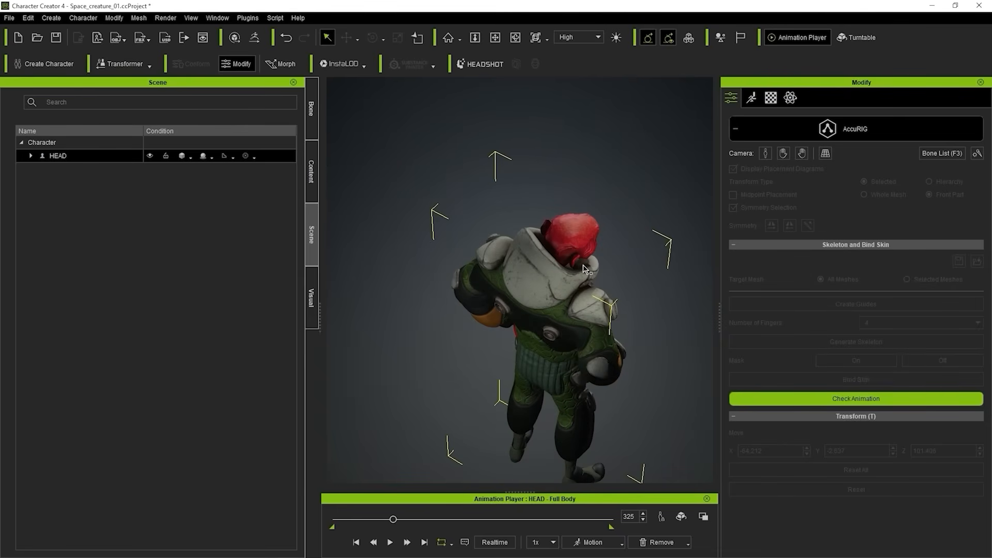
right_click_drag(652, 307, 538, 258)
middle_click_drag(537, 259, 546, 173)
right_click_drag(547, 173, 559, 174)
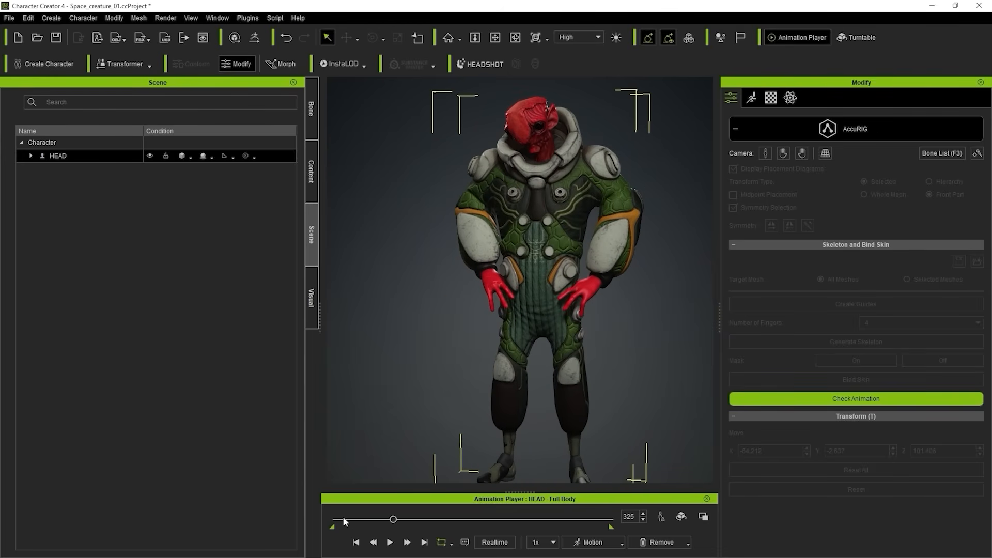
left_click(391, 542)
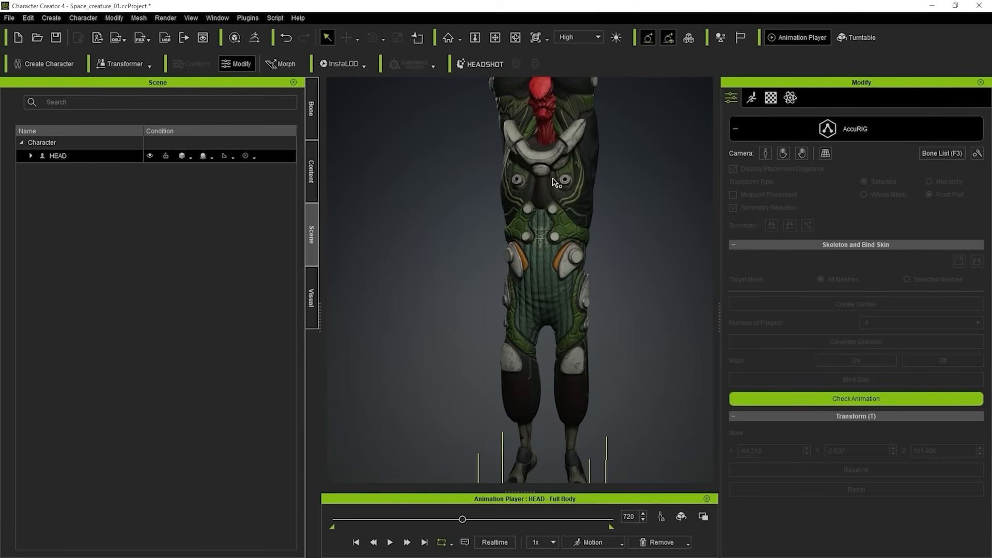
left_click(390, 542)
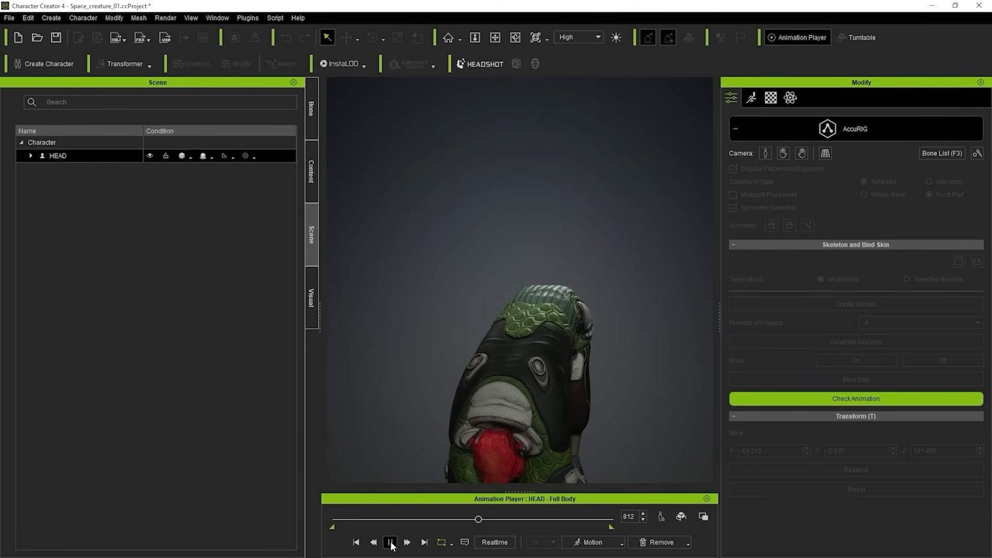